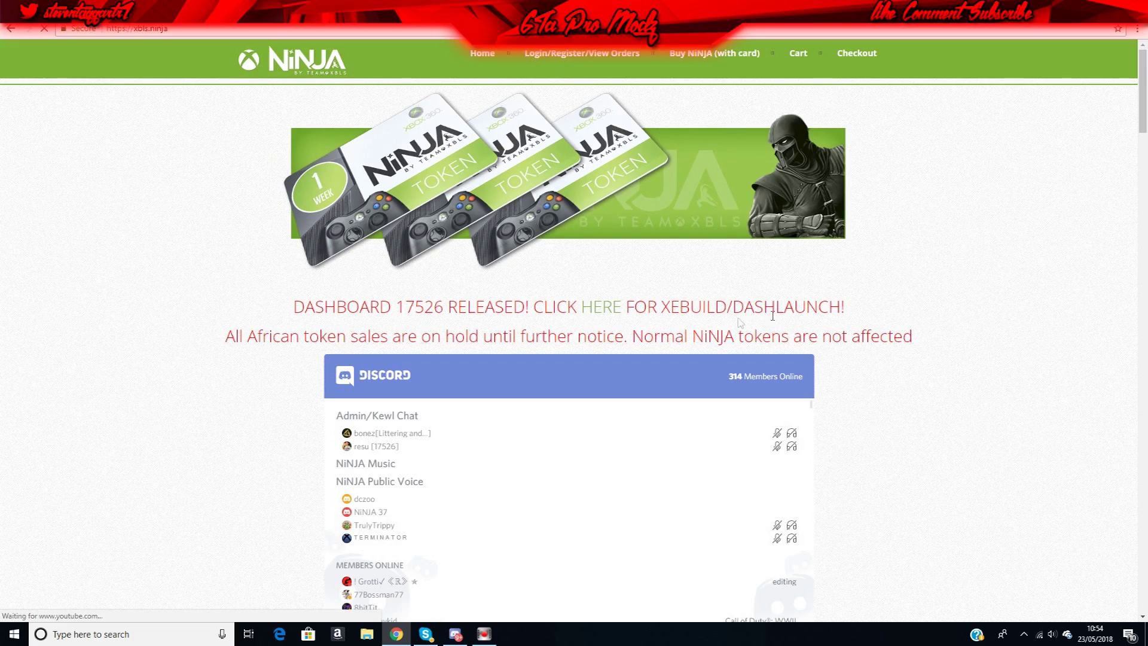
Look through the NiNJA page down to its 17526 downloads section and return to the desktop.
scroll(817, 318, "down", 10)
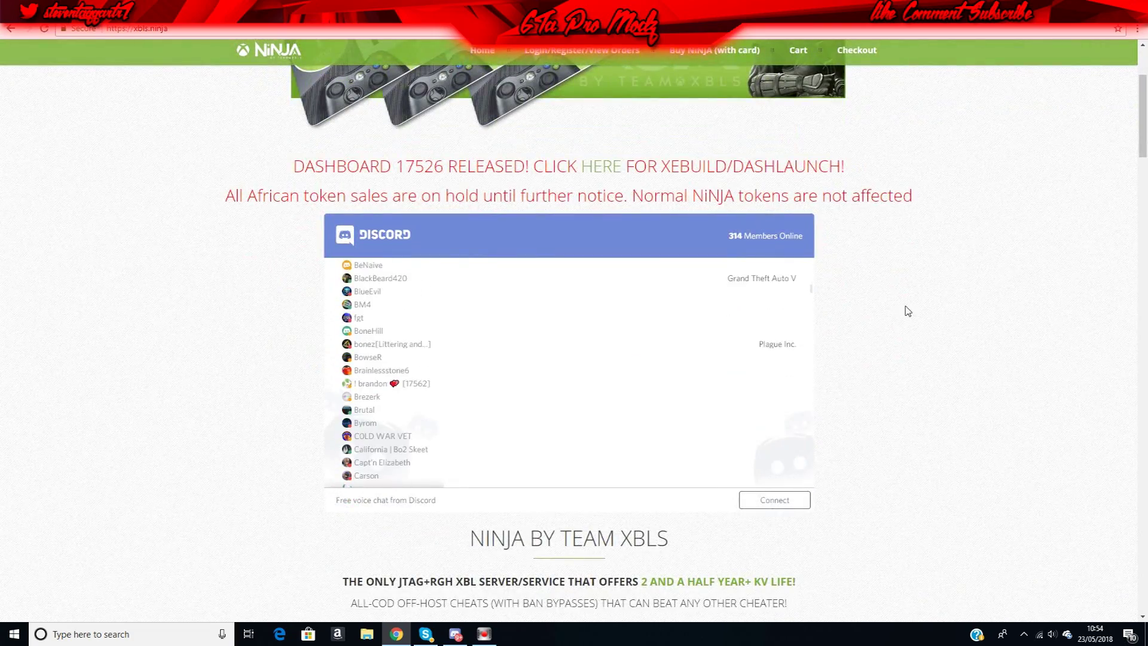
scroll(907, 310, "down", 20)
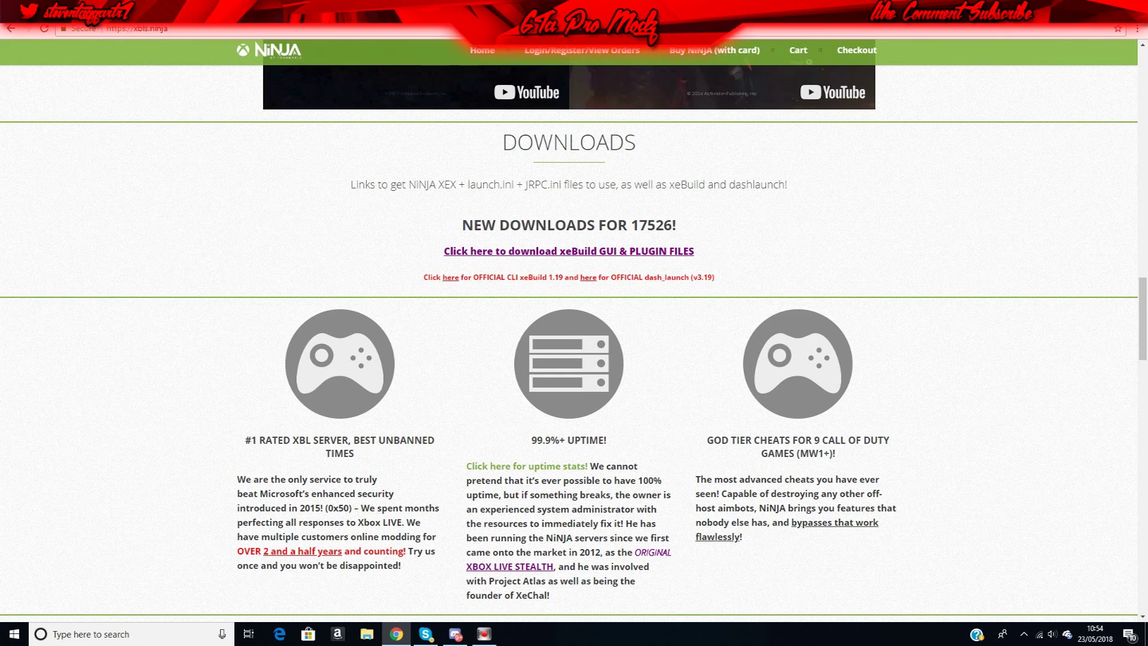
key("super+d")
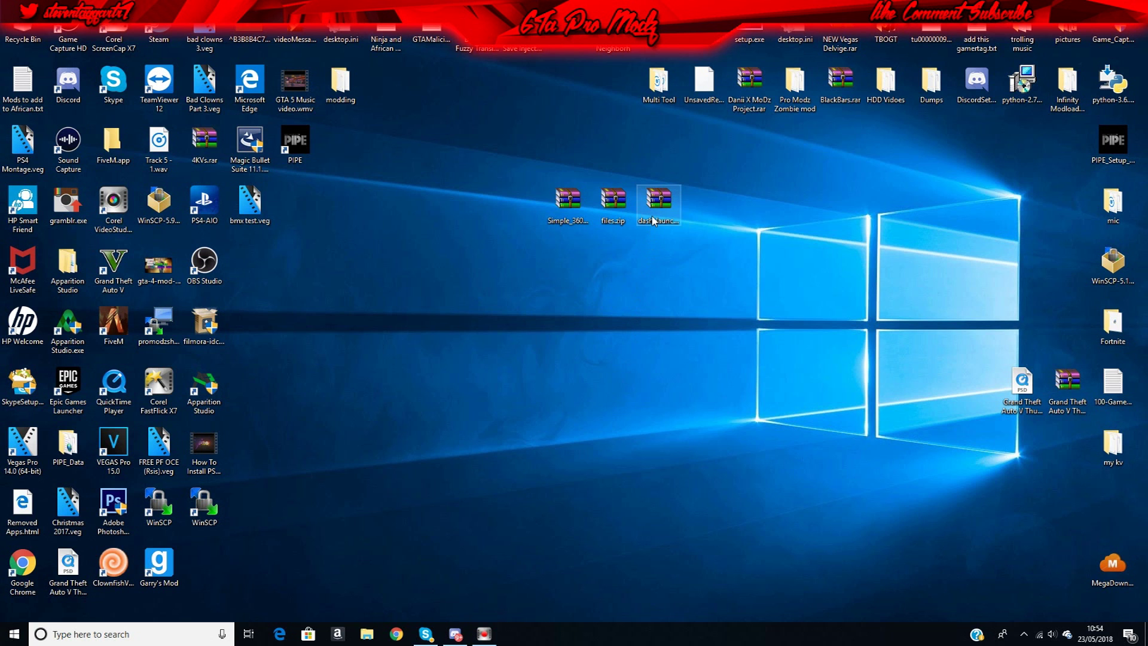
Copy the name of the dash_launch_v3.19.zip archive on the desktop, without its extension.
left_click(658, 206)
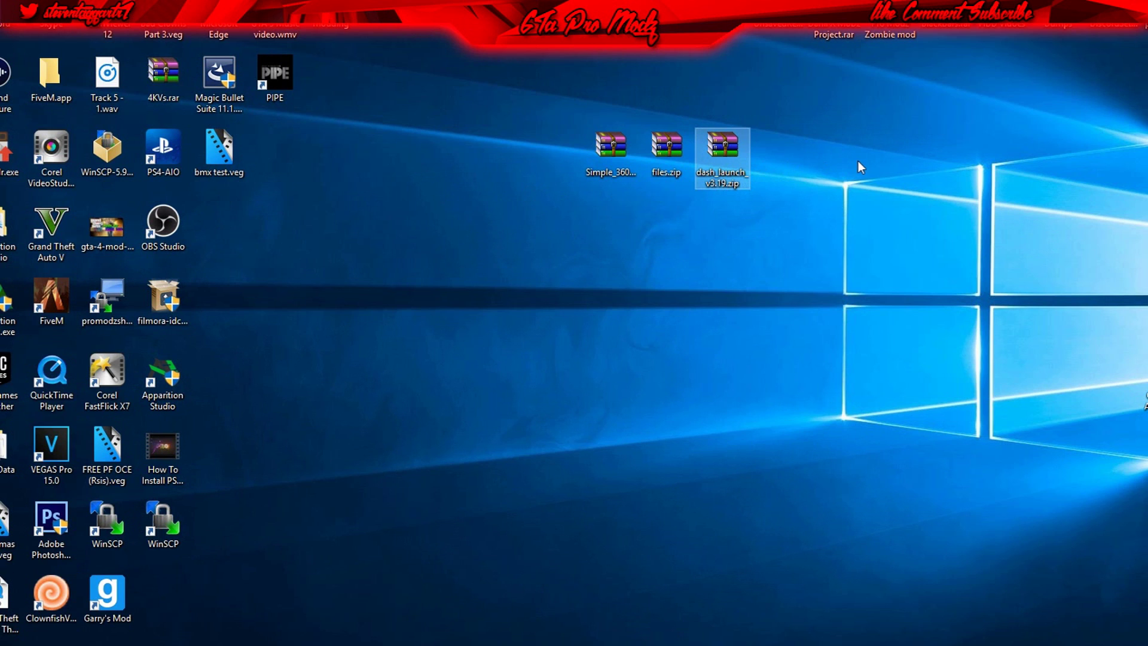
right_click(726, 146)
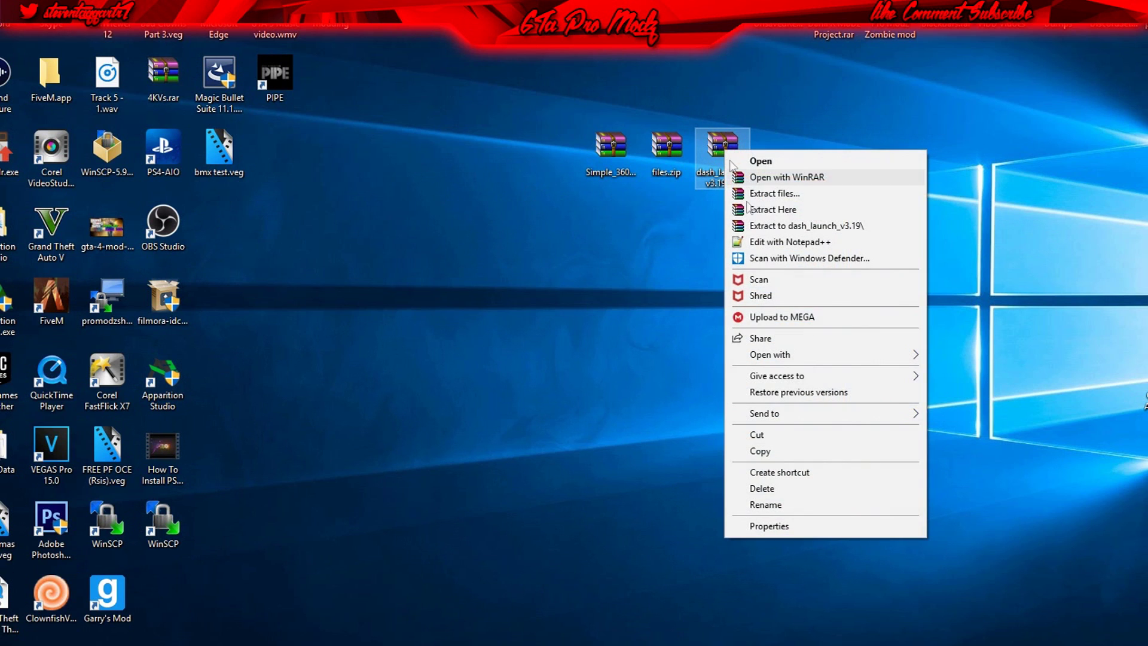
left_click(772, 504)
right_click(724, 188)
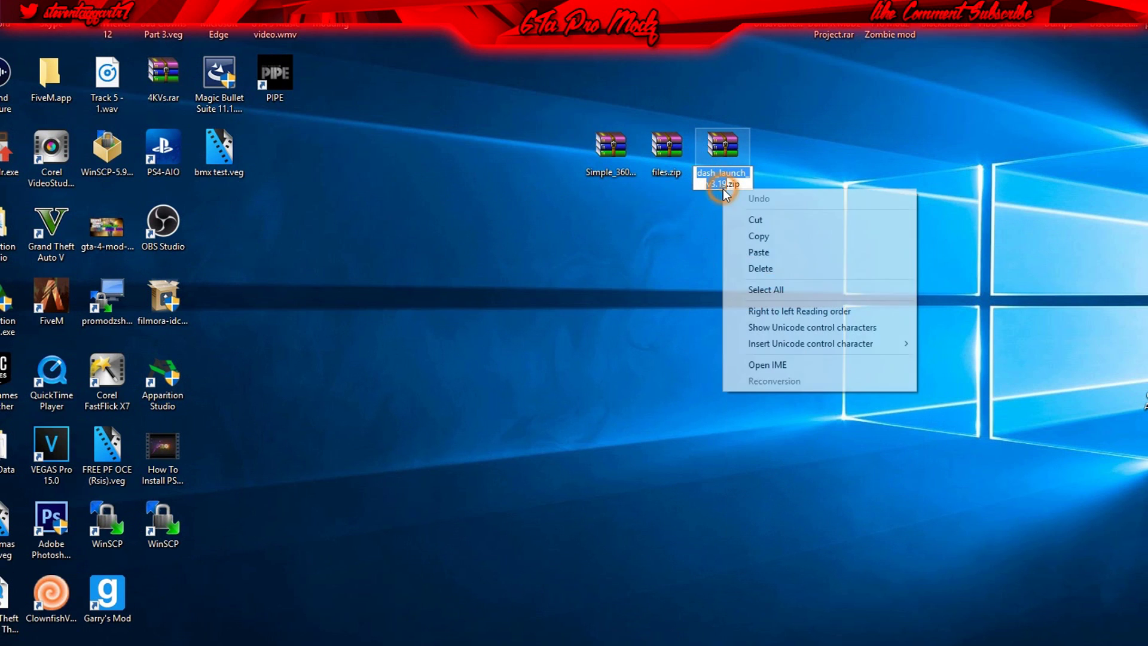
left_click(757, 236)
left_click(627, 243)
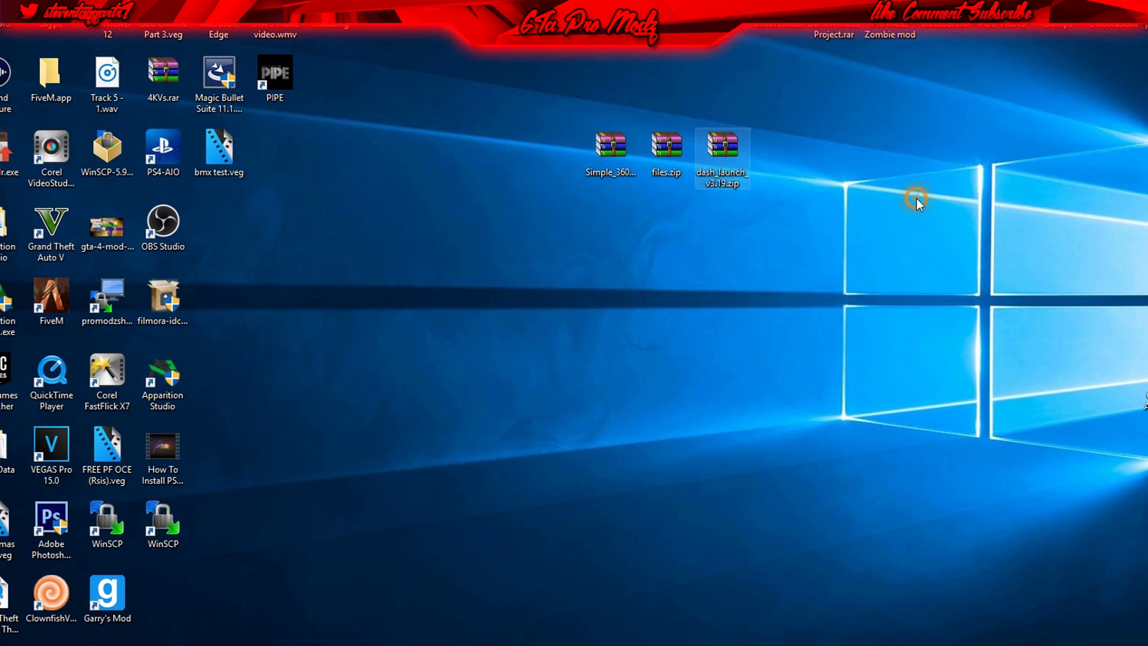
Create a new desktop folder and name it dash_launch_v3.19 using the copied text.
right_click(916, 199)
mouse_move(952, 322)
left_click(1115, 322)
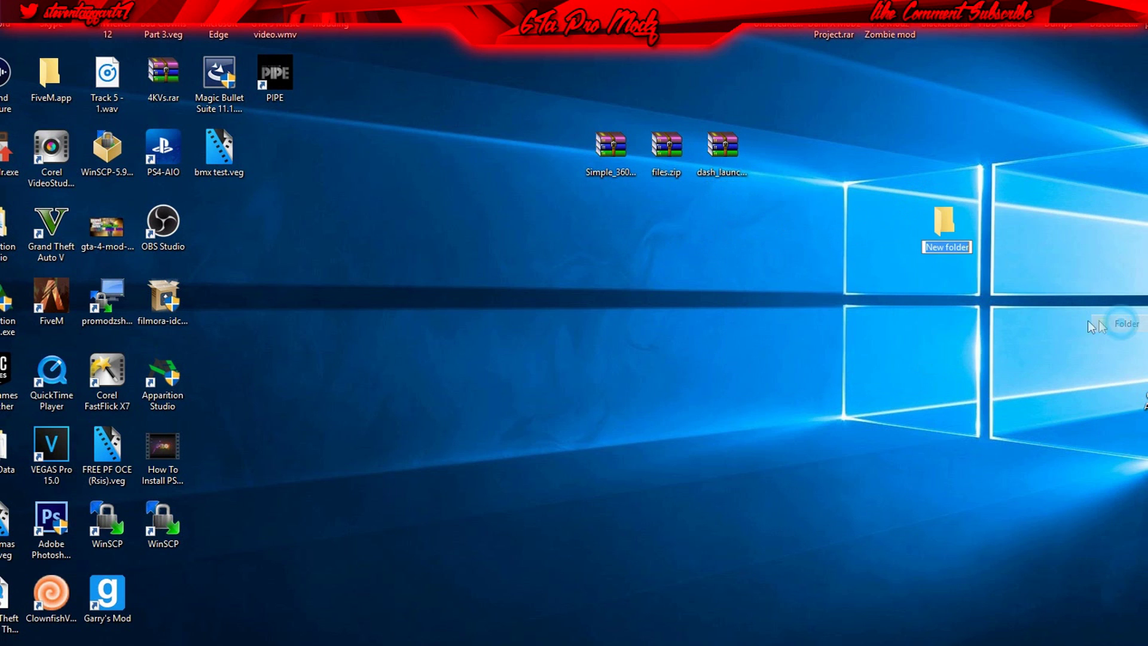
right_click(945, 245)
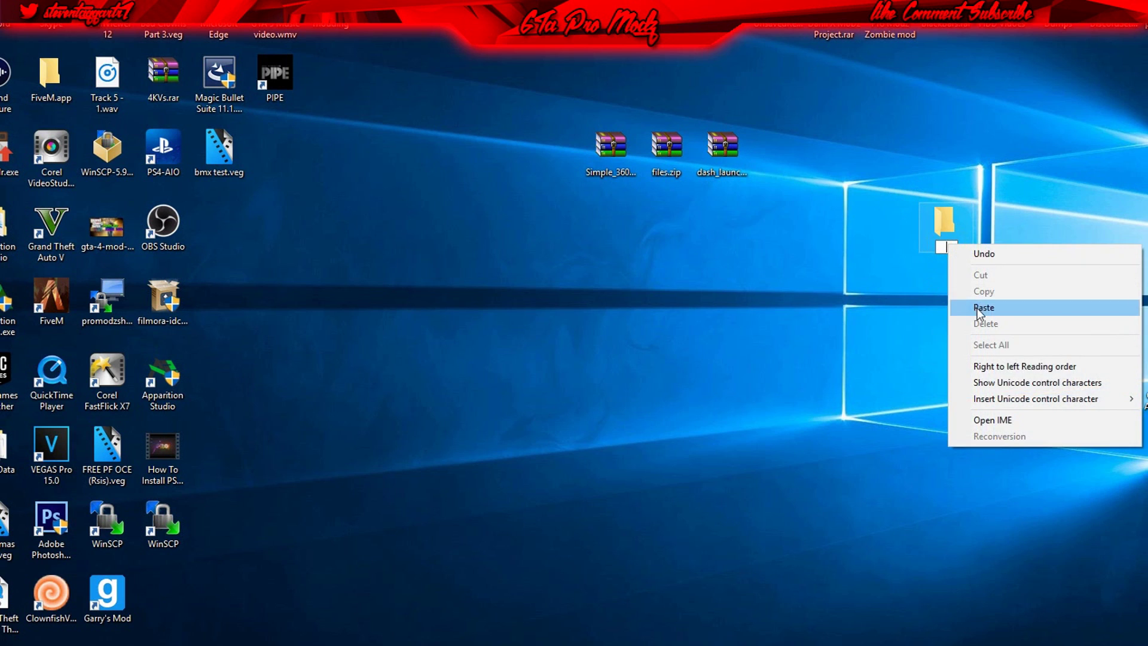
left_click(969, 302)
left_click(940, 148)
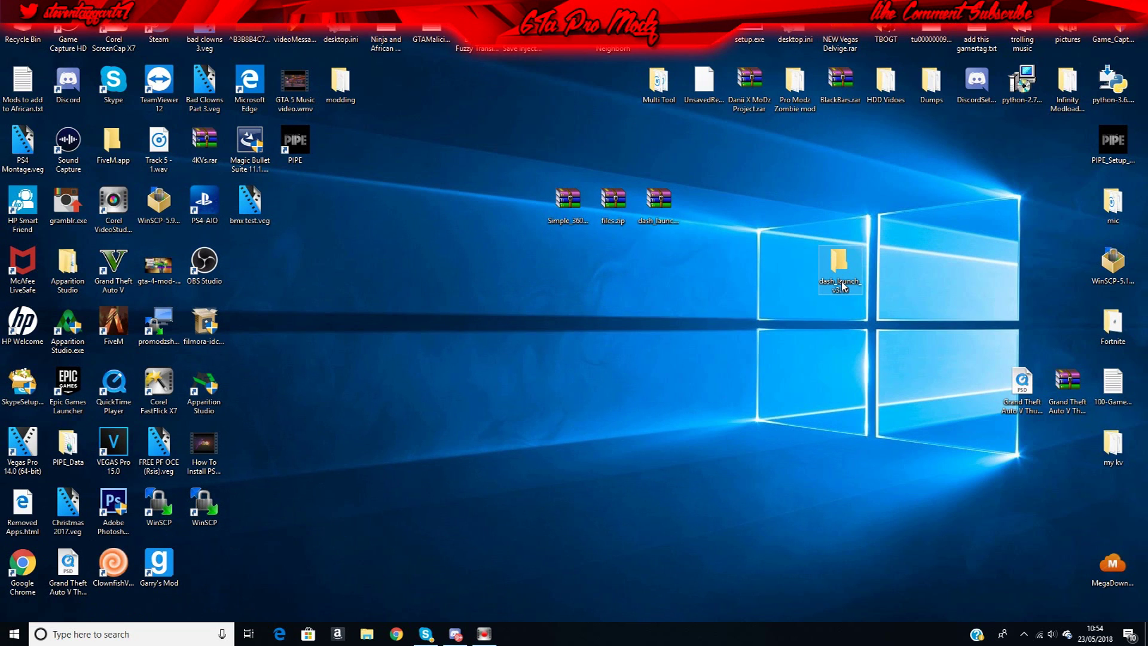
Open the empty dash_launch_v3.19 folder and the dash_launch_v3.19.zip archive, arranging their windows side by side.
double_click(839, 266)
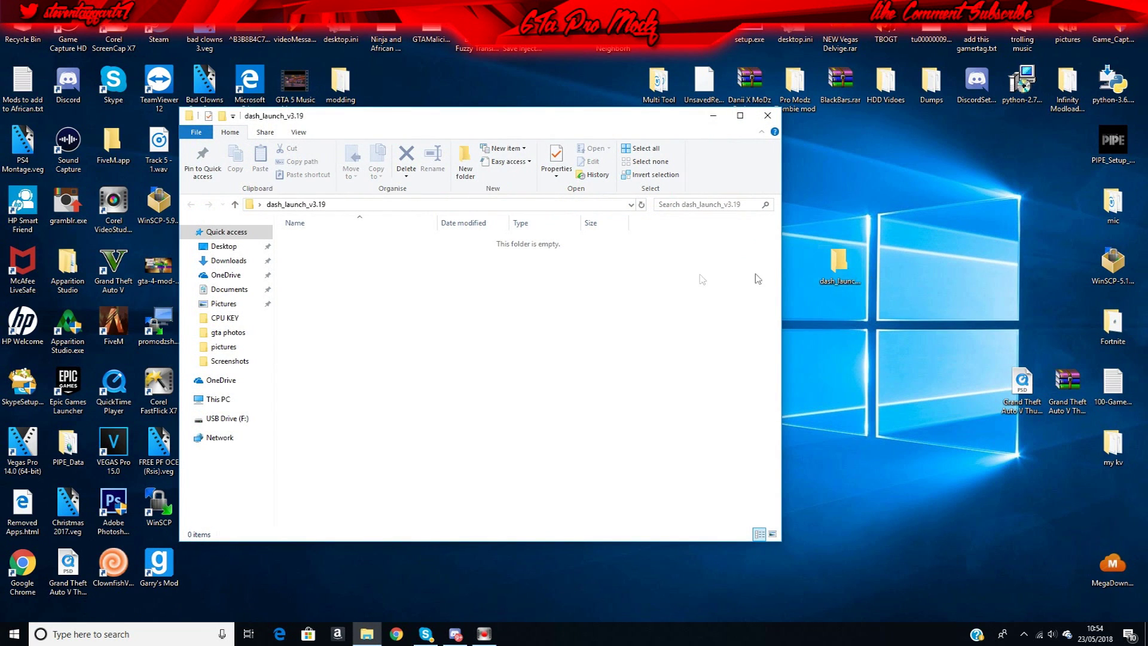
left_click_drag(365, 122, 842, 132)
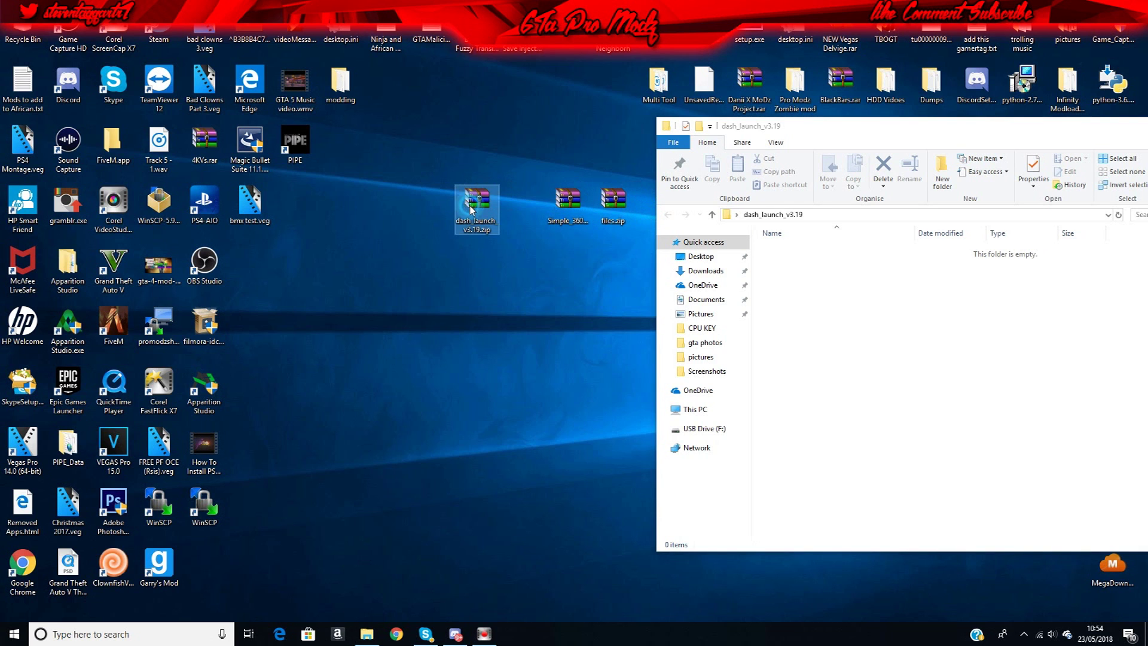
double_click(474, 198)
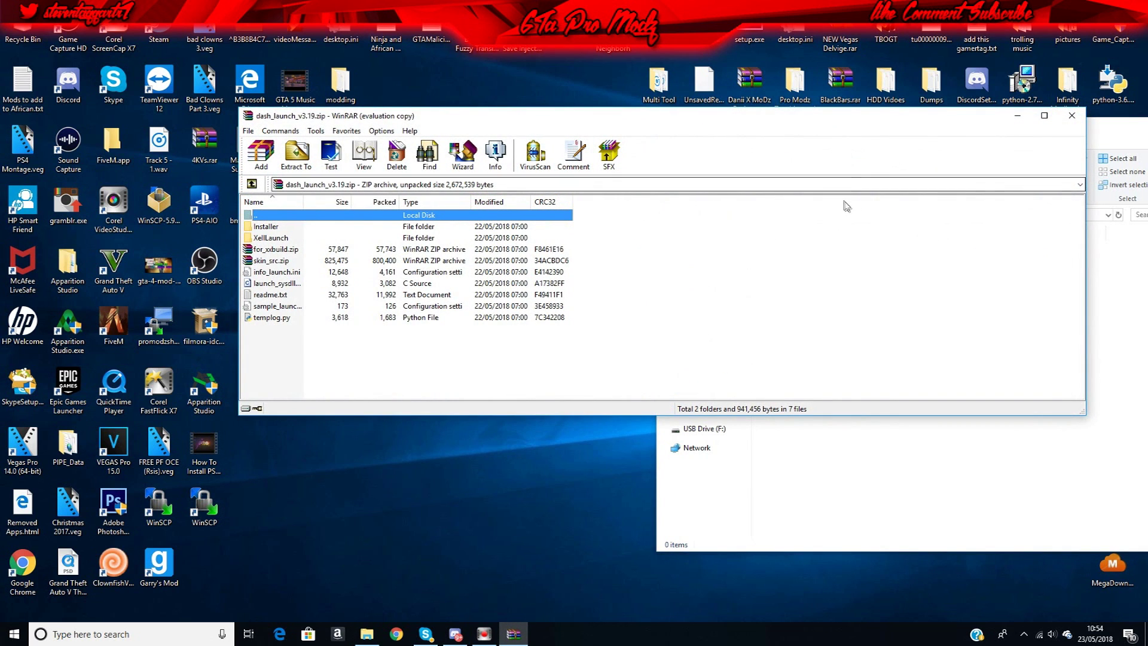
left_click(753, 220)
left_click_drag(987, 115, 555, 118)
left_click(805, 137)
left_click(120, 336)
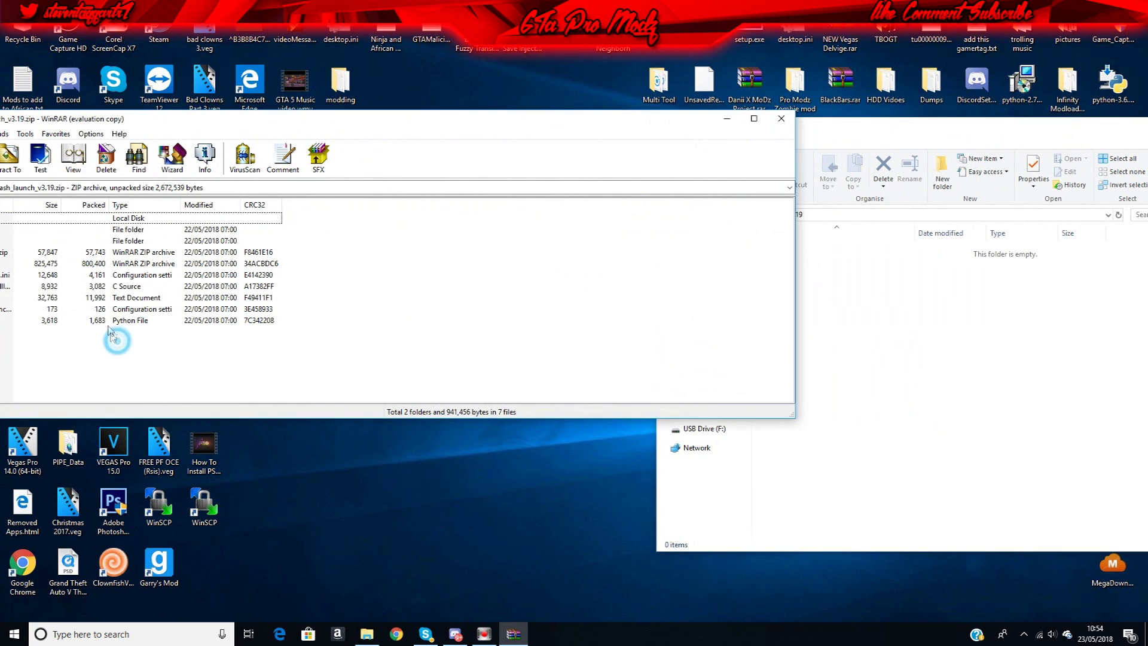
left_click_drag(132, 119, 206, 125)
Extract everything from the dash_launch_v3.19.zip archive into the dash_launch_v3.19 folder, refresh the file list and close both windows.
left_click_drag(73, 356, 909, 408)
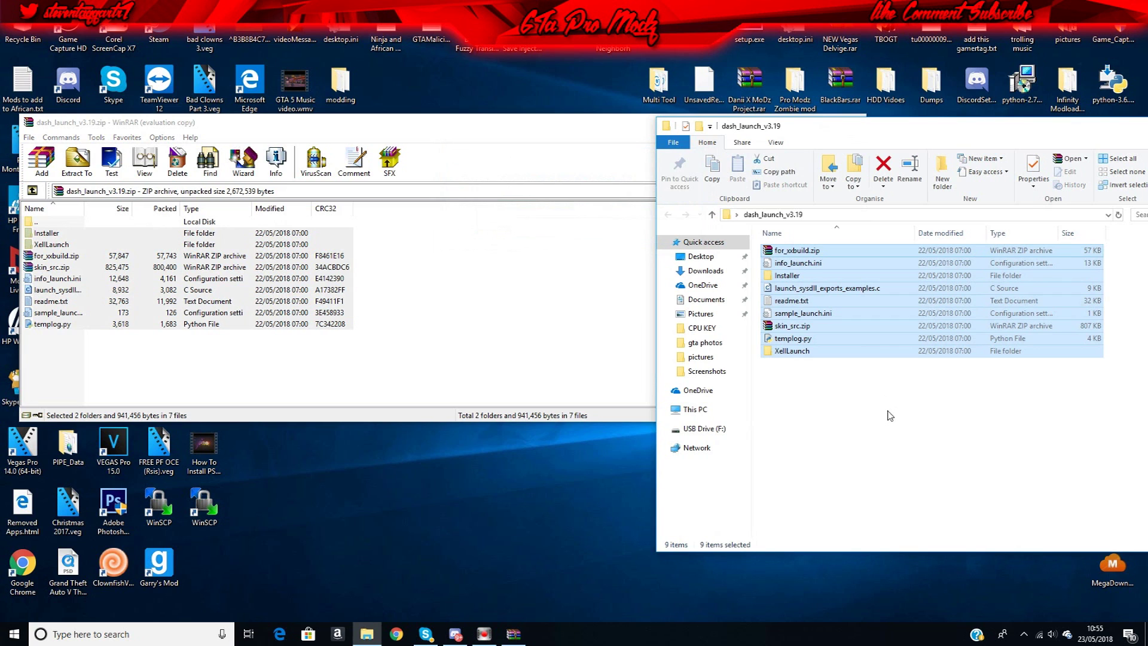
left_click(888, 414)
left_click(525, 140)
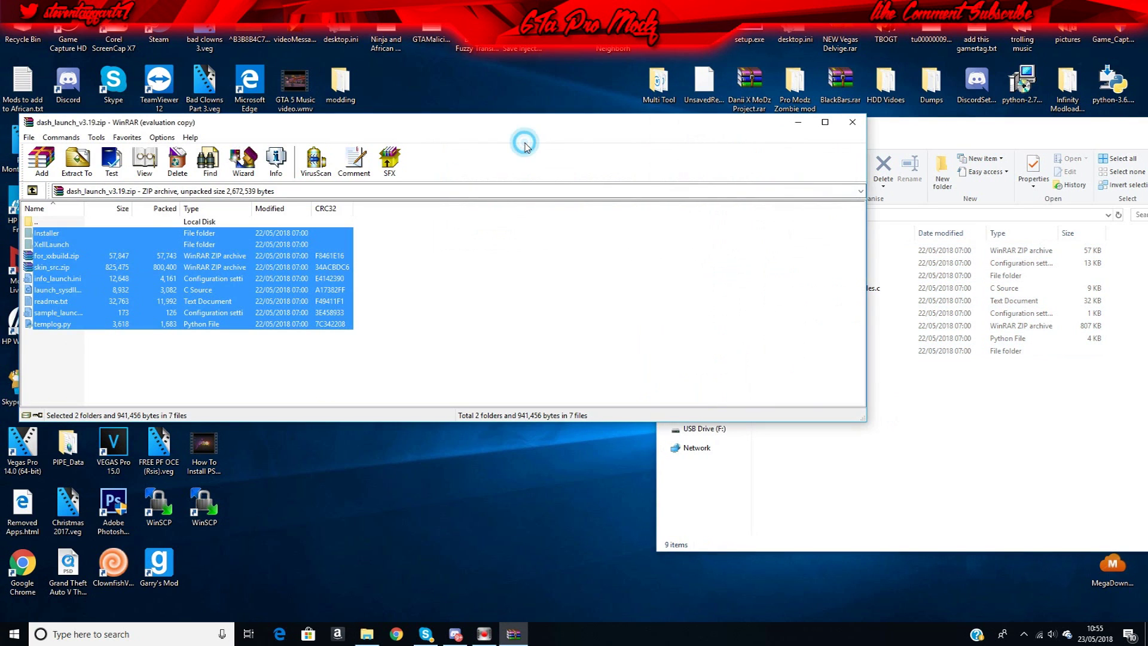
left_click(853, 121)
left_click_drag(871, 123, 375, 122)
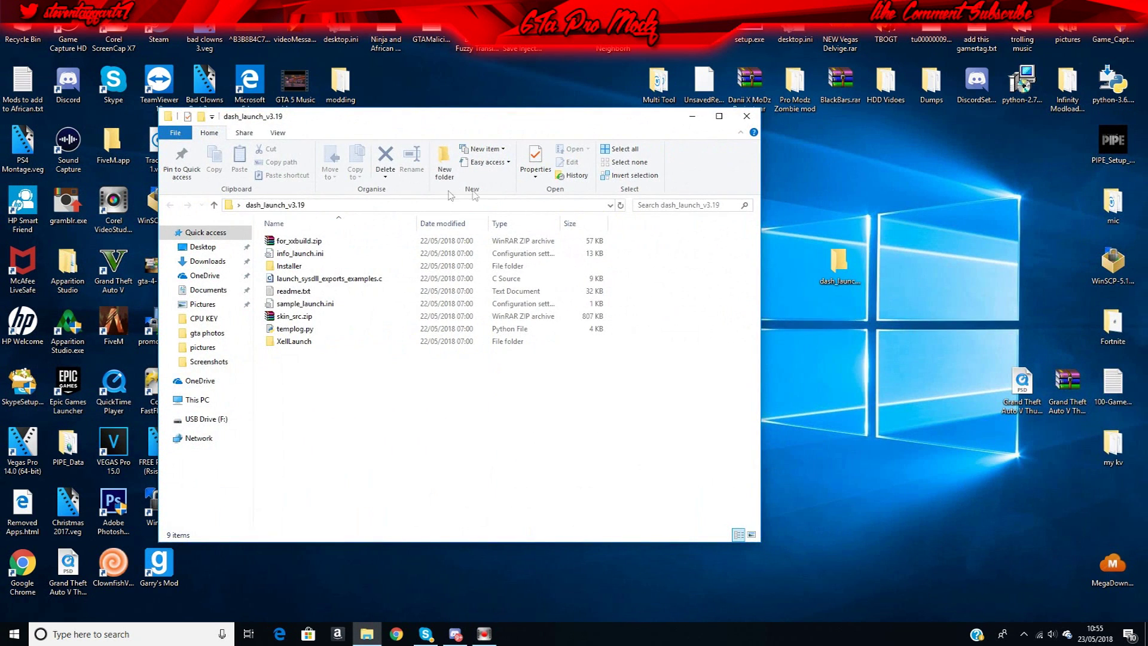
left_click(620, 206)
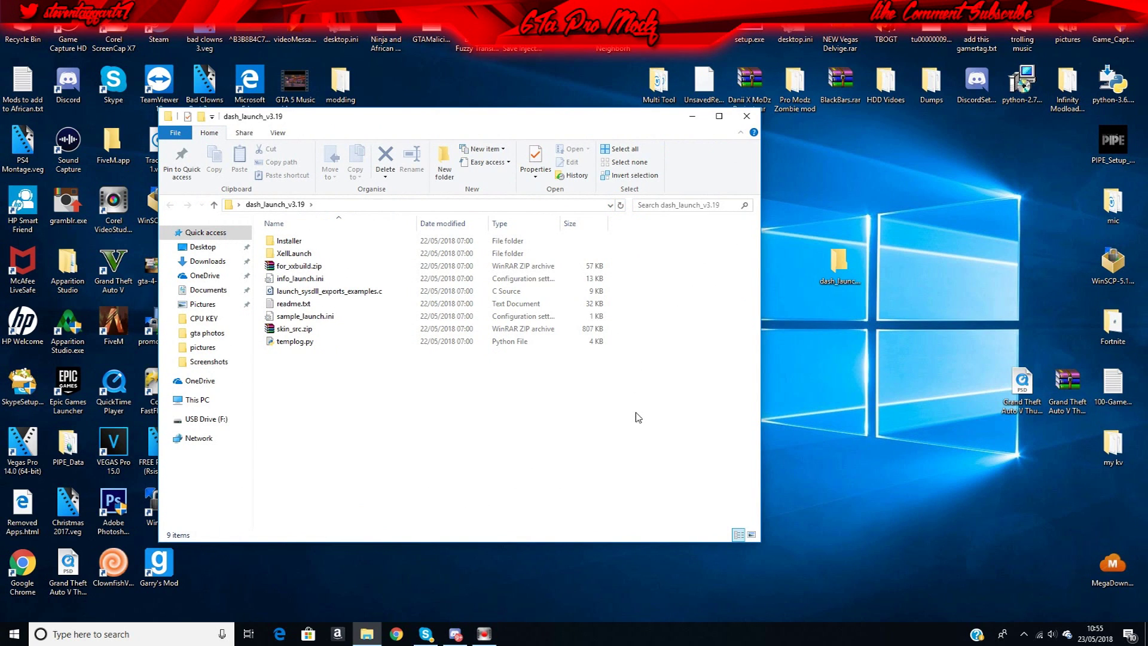
left_click(746, 116)
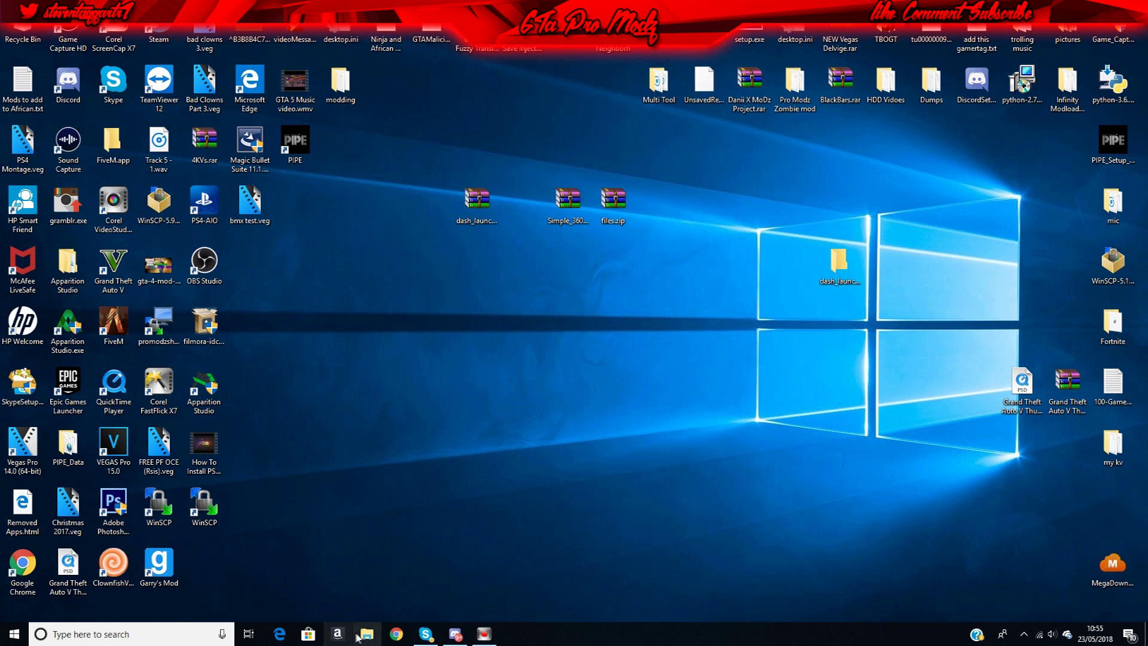
Copy the dash_launch_v3.19 folder to USB Drive (F:), replacing files with the same names, and set the desktop folder aside.
left_click(363, 636)
left_click(222, 421)
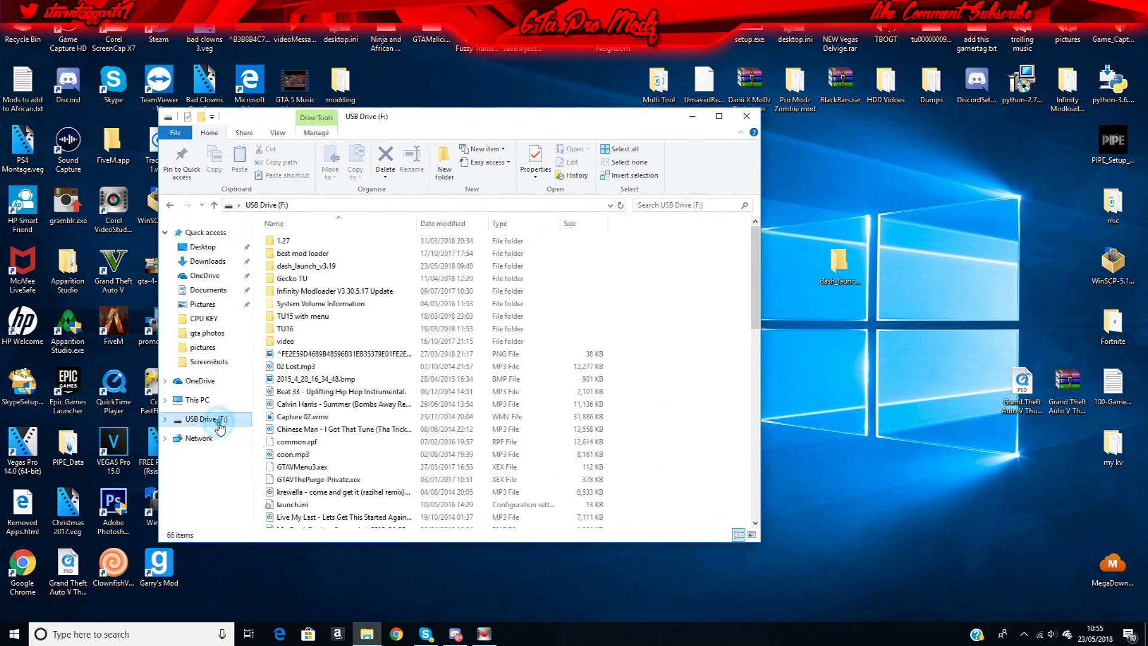
left_click_drag(843, 272, 707, 294)
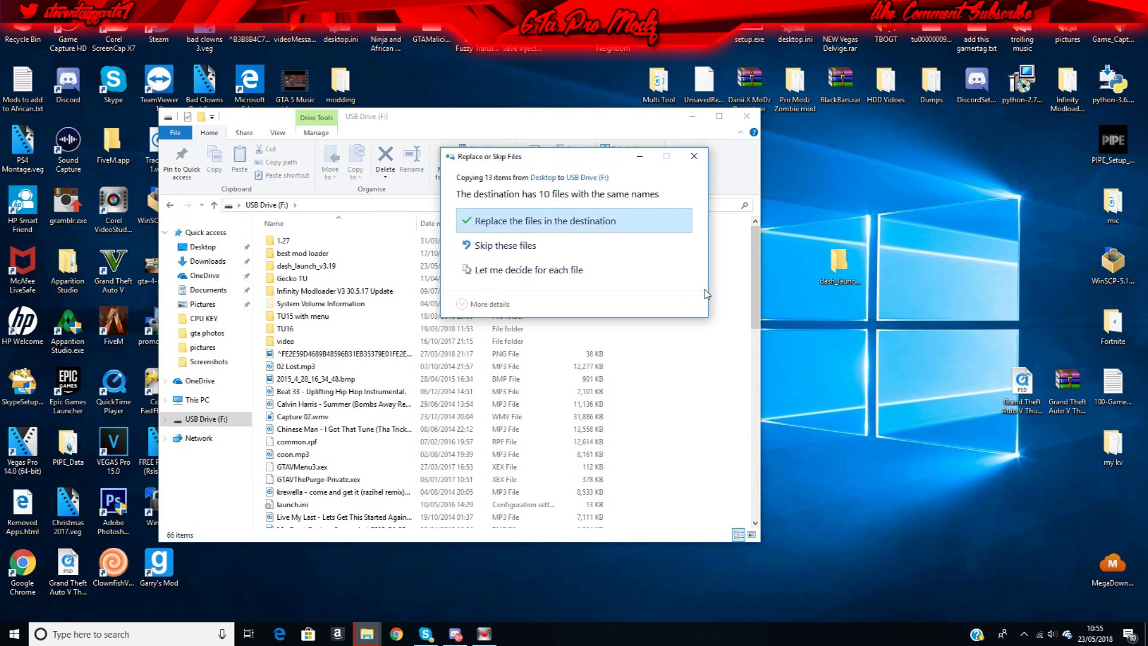
left_click(600, 220)
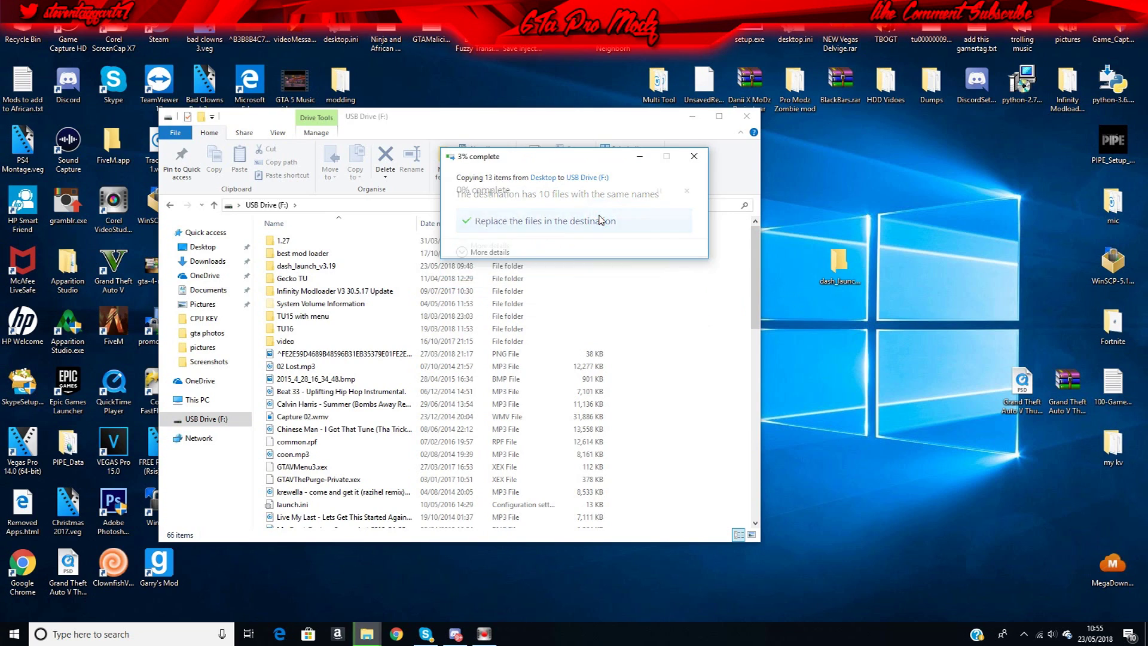
left_click(666, 251)
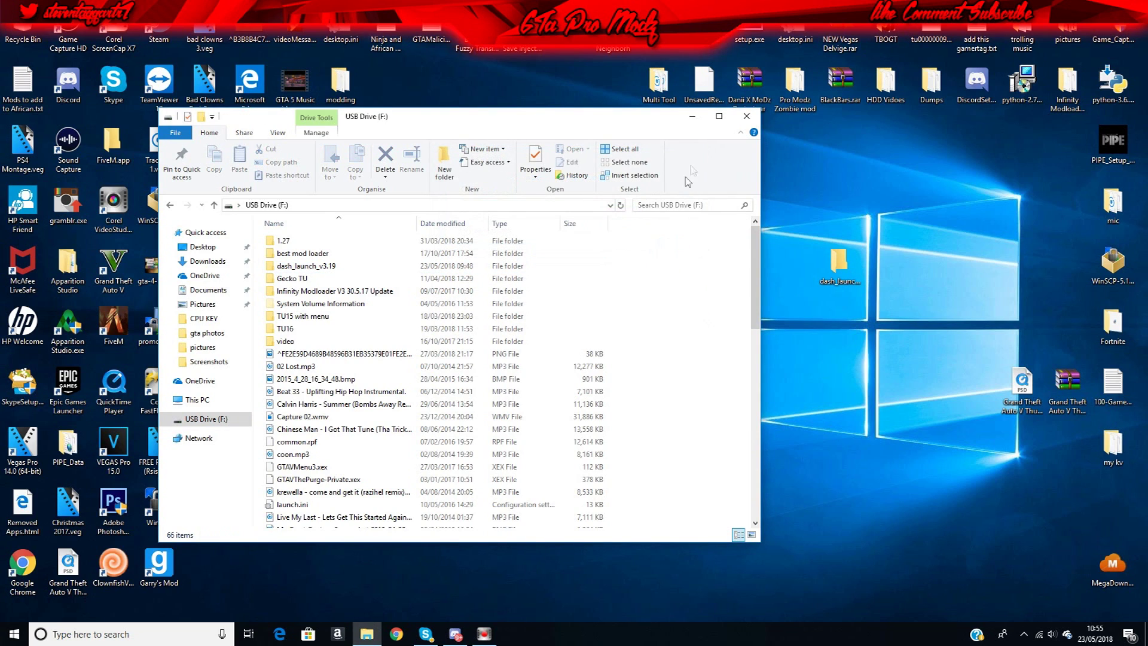
left_click(692, 117)
left_click_drag(859, 271, 880, 190)
Open the Simple_360_NAND_Flasher_v1.2.rar archive, dismiss the licence notice and minimise the archive window.
left_click(568, 202)
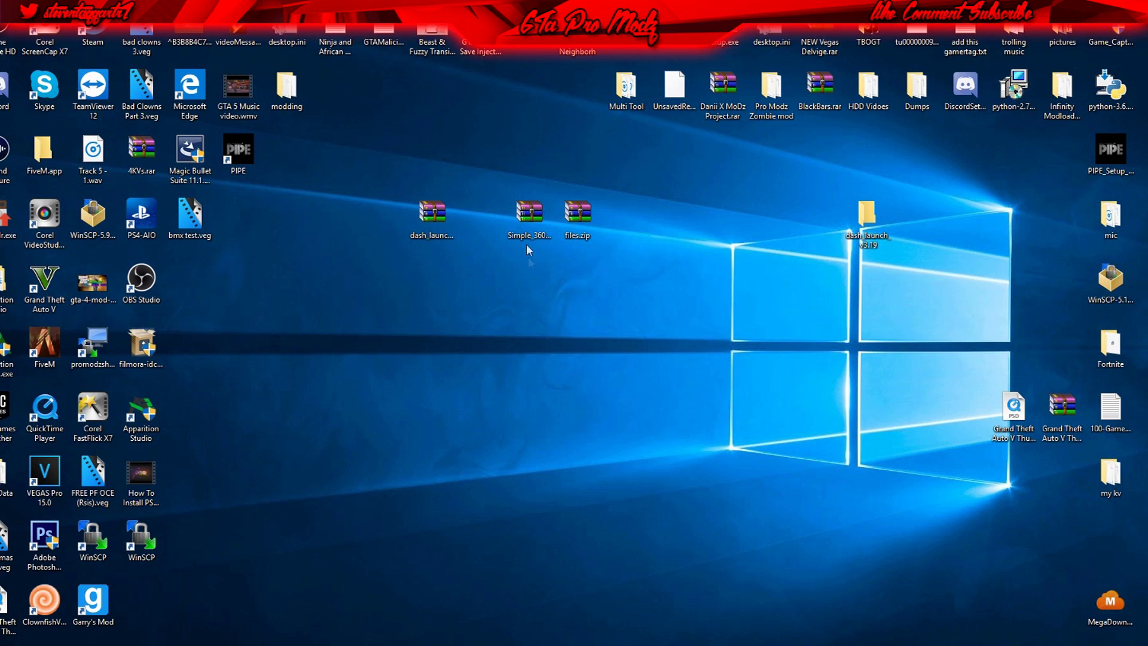
left_click(529, 243)
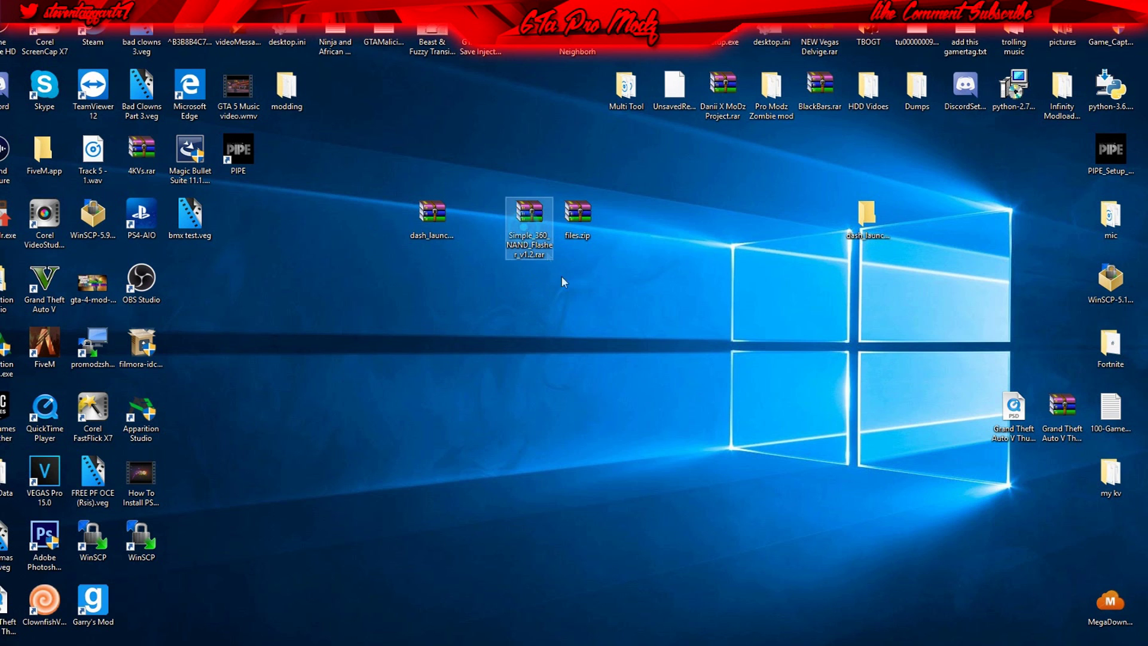
double_click(529, 241)
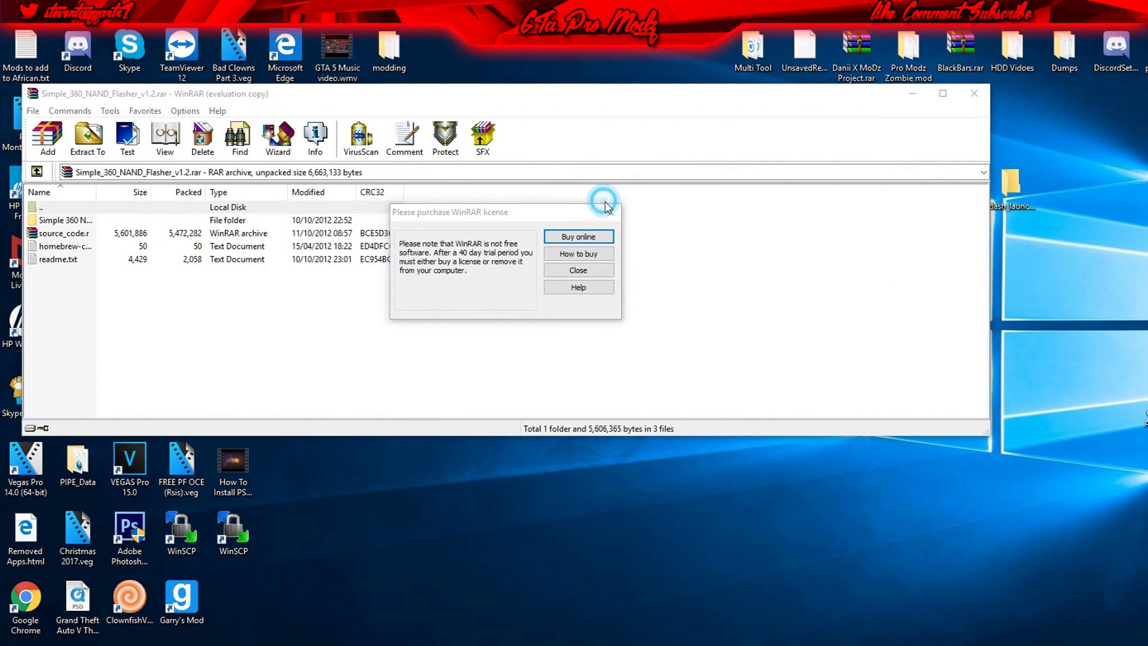
left_click(606, 203)
left_click(973, 93)
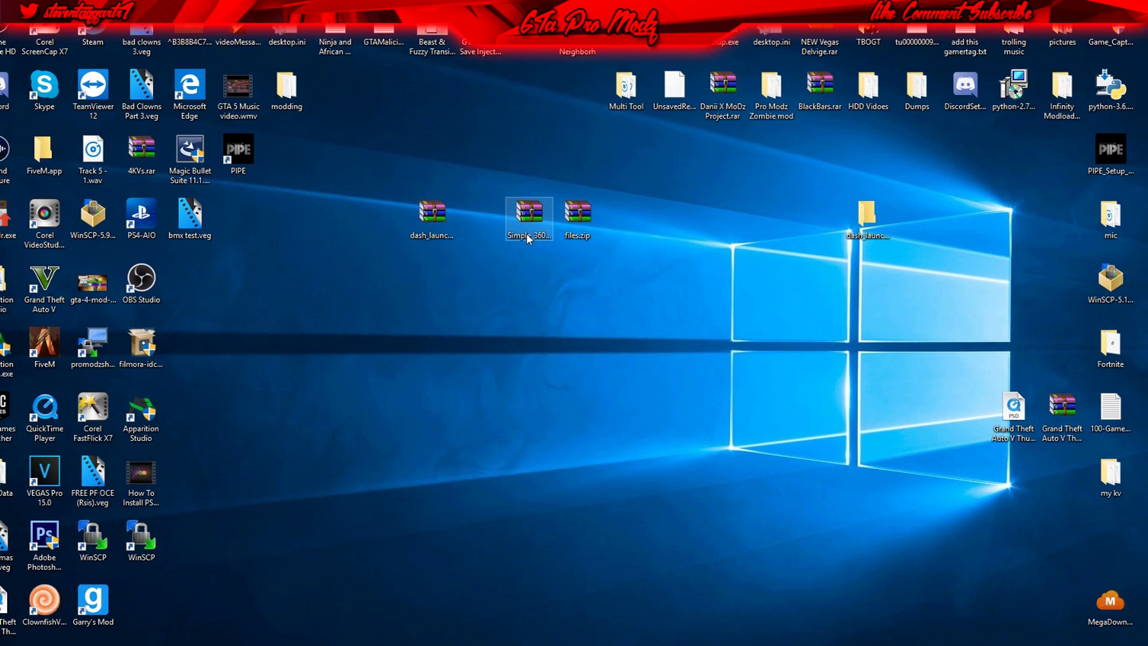
Copy the name of the Simple_360_NAND_Flasher_v1.2.rar archive, without its extension.
right_click(647, 211)
left_click(564, 541)
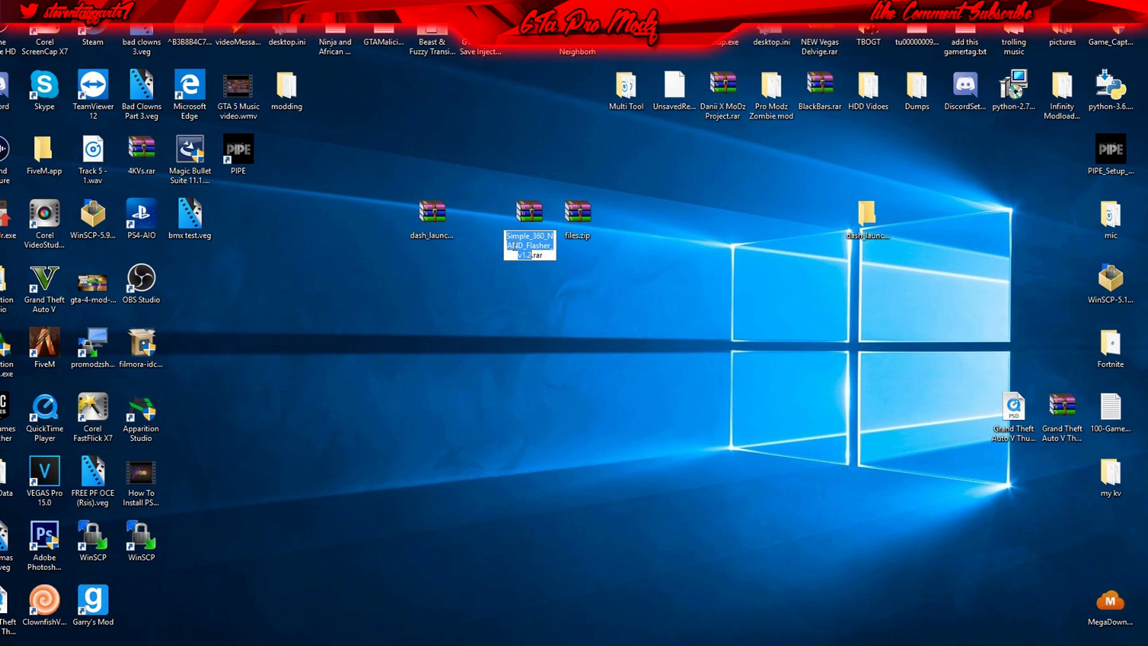
right_click(508, 237)
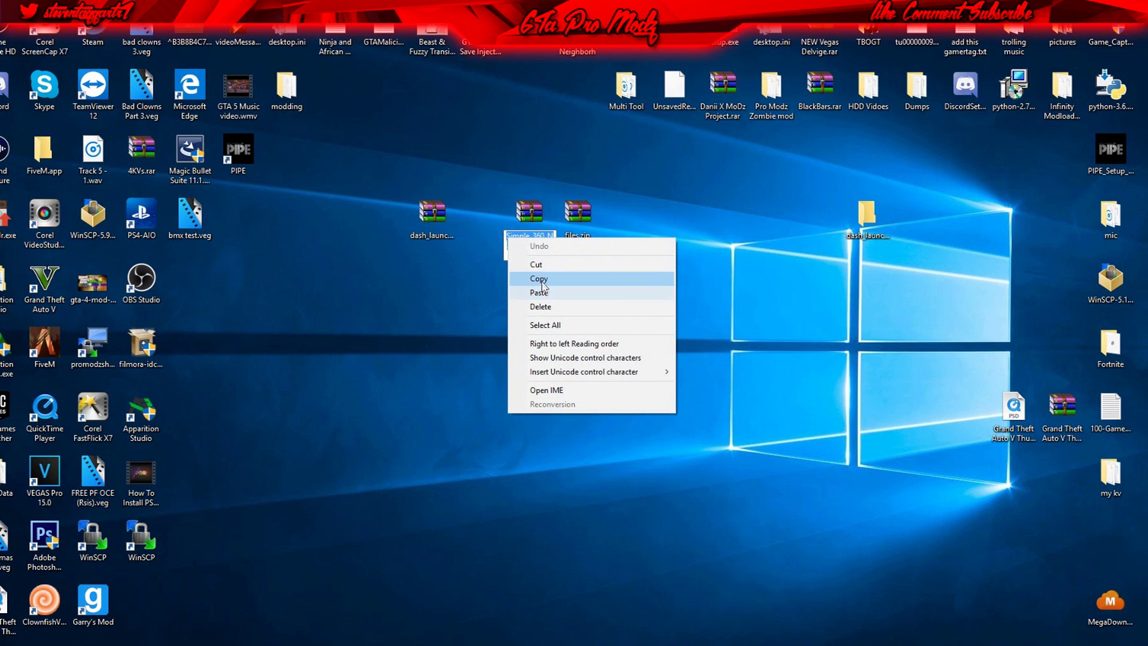
left_click(628, 279)
left_click(668, 282)
Create a desktop folder named Simple_360_NAND_Flasher_v1.2 from the copied text and place it beside the dash_launch_v3.19 folder.
right_click(668, 283)
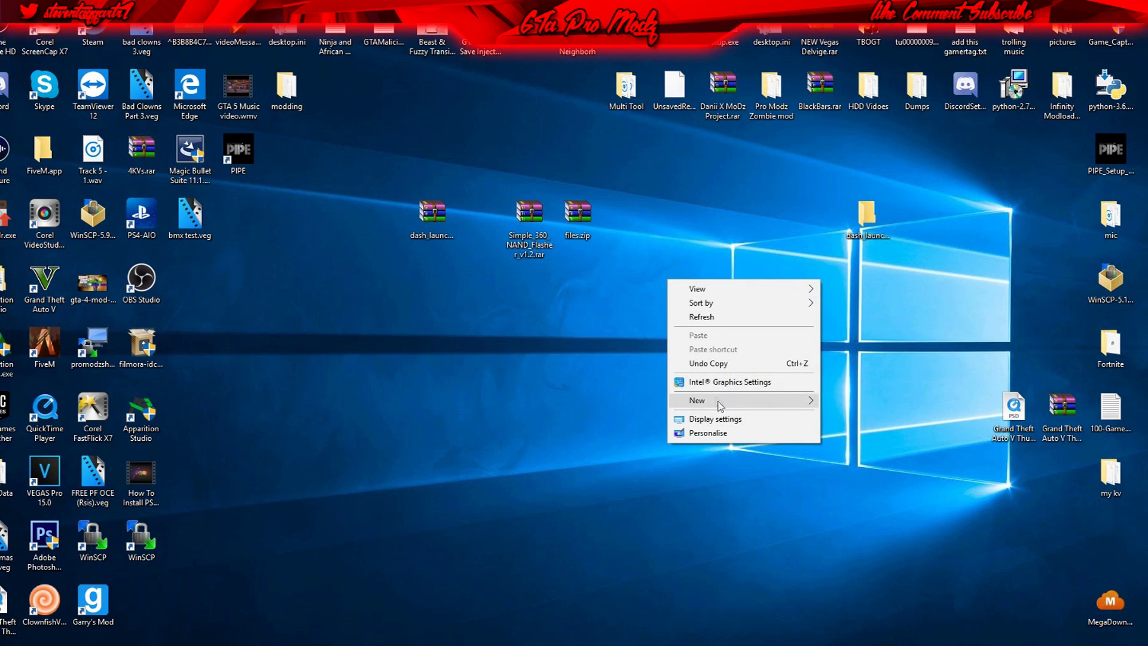
mouse_move(719, 401)
left_click(822, 403)
key("BackSpace")
right_click(673, 302)
left_click(704, 361)
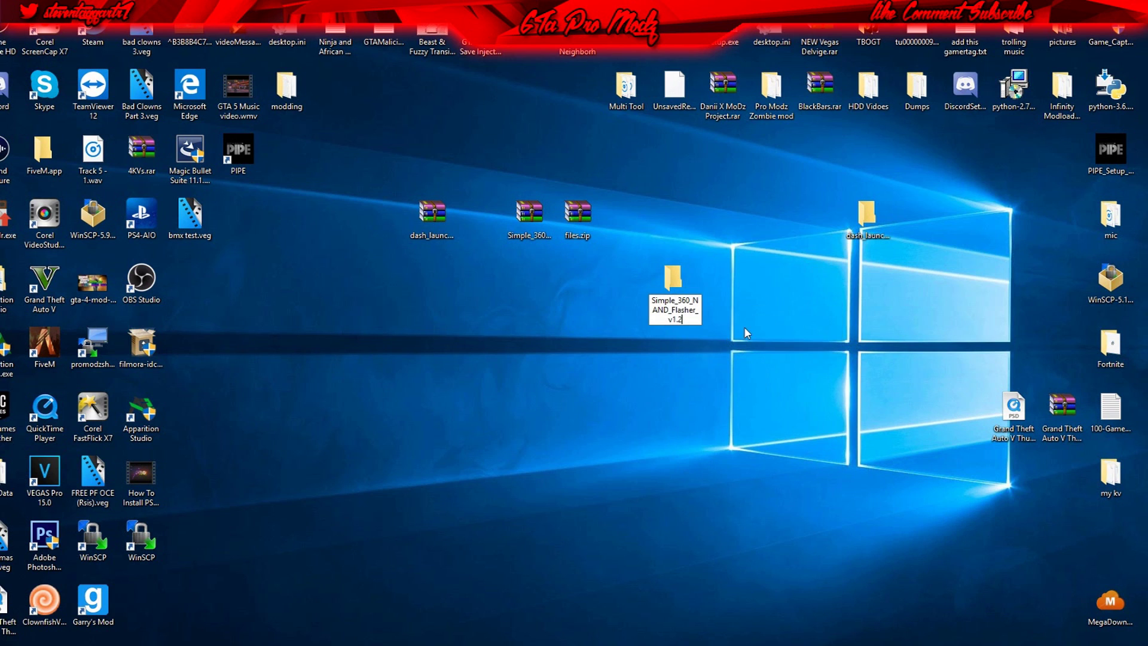
key("Return")
left_click_drag(670, 280, 769, 225)
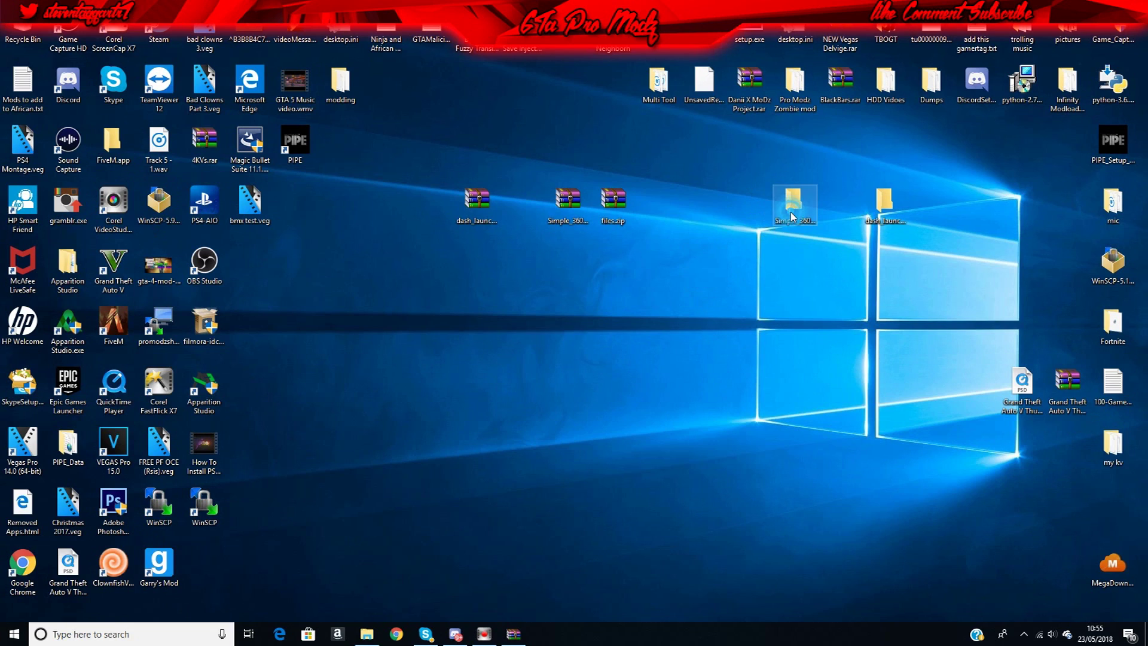
Open the Simple_360_NAND_Flasher_v1.2 folder and bring up the matching archive's top level in a window beside it.
double_click(792, 216)
left_click_drag(509, 139, 619, 134)
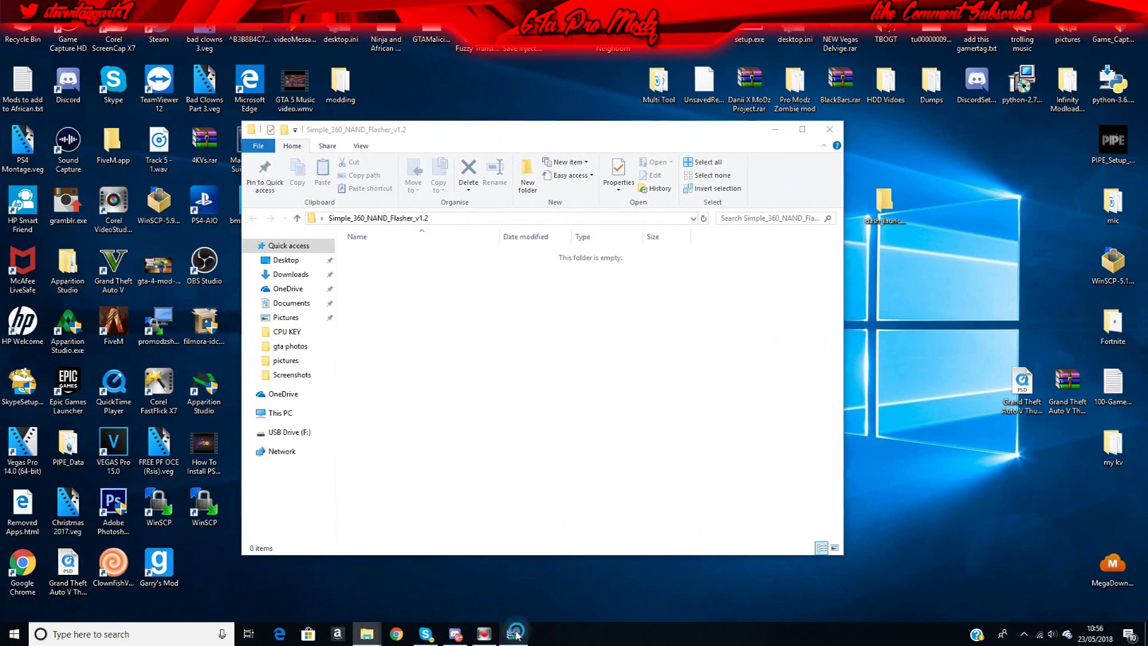
left_click(514, 634)
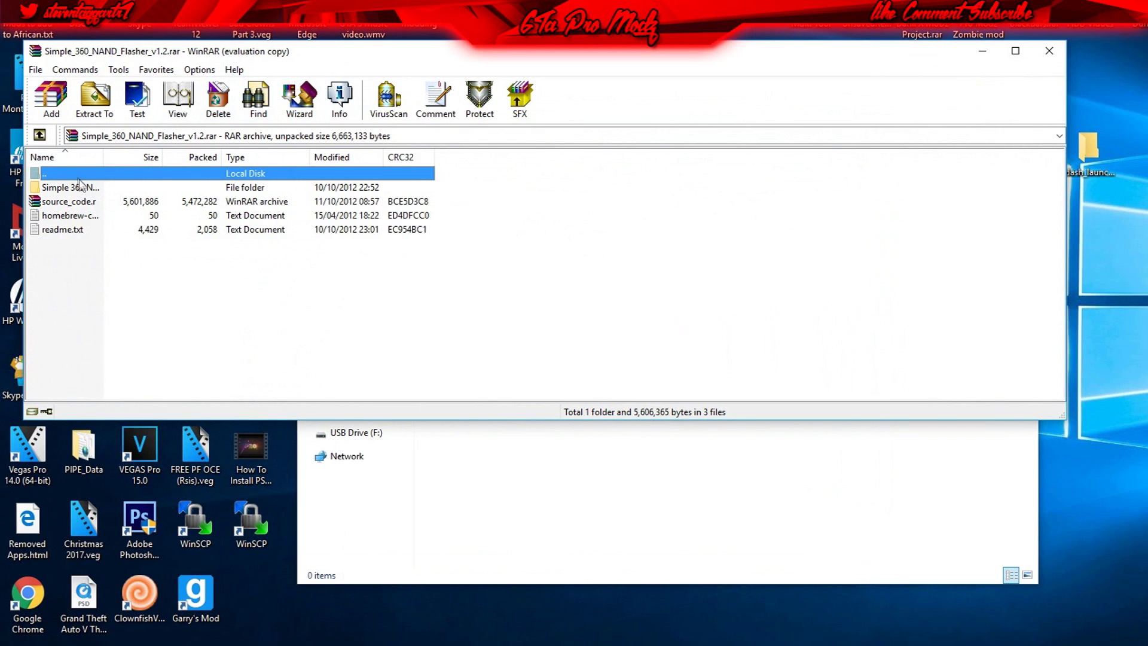
double_click(80, 186)
double_click(84, 173)
left_click_drag(143, 53, 991, 108)
left_click(954, 311)
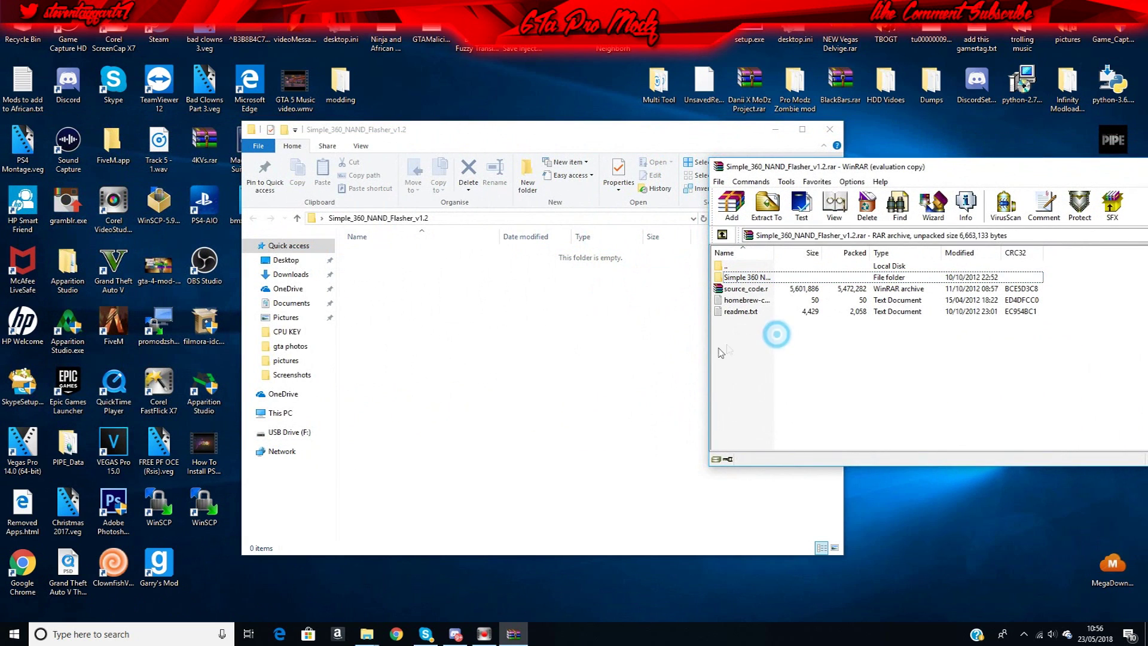
Extract all contents of the Simple_360_NAND_Flasher_v1.2.rar archive into the open folder of the same name and close the archive.
left_click_drag(721, 353, 732, 263)
left_click_drag(783, 293, 570, 361)
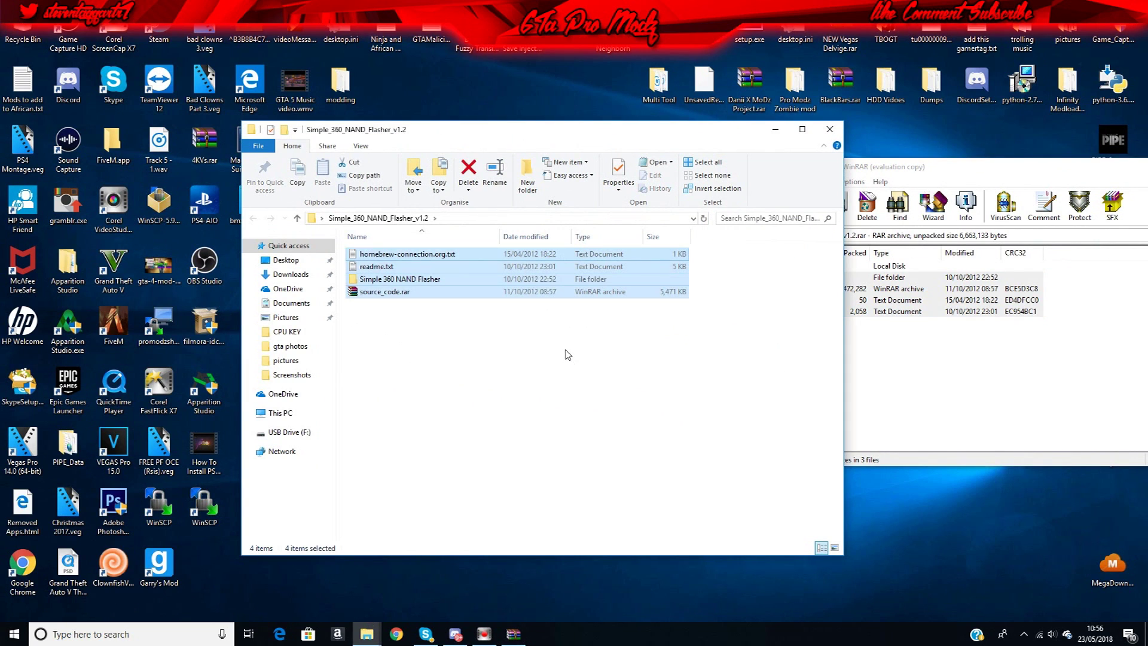
left_click(566, 353)
left_click_drag(936, 169, 360, 215)
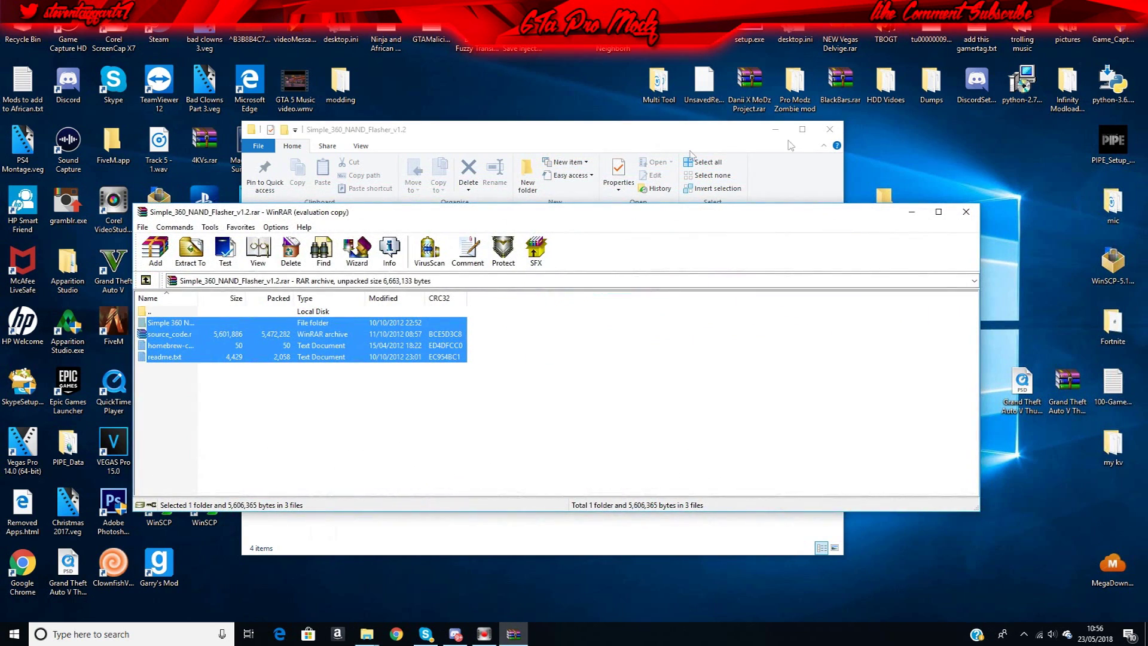
left_click(965, 213)
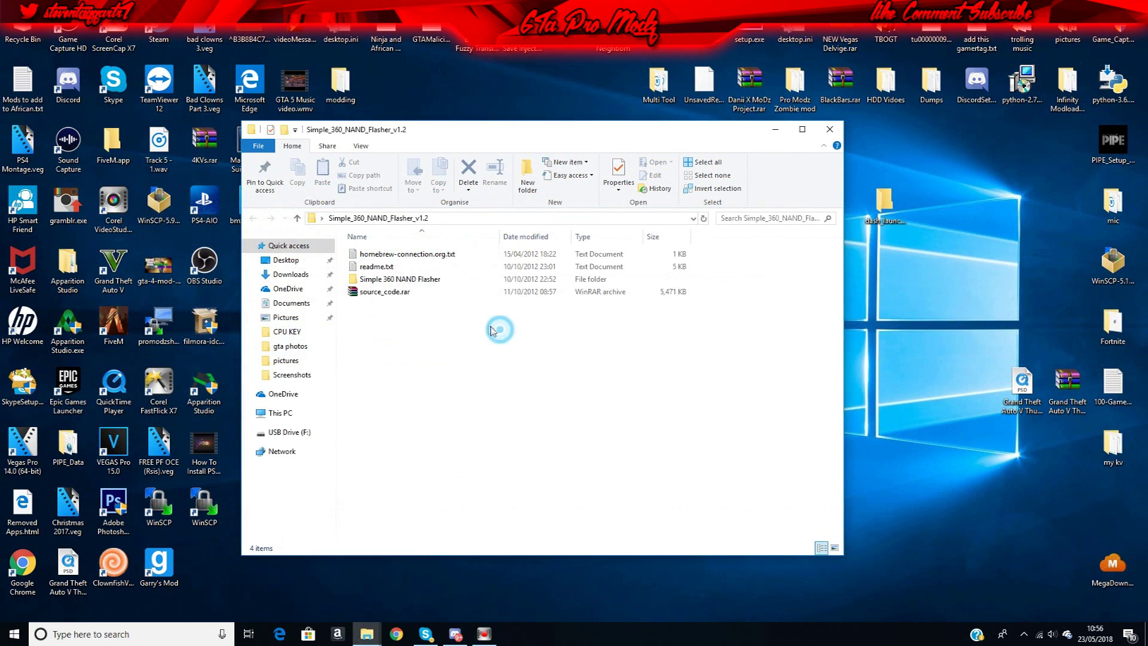
Check the contents of the extracted Simple 360 NAND Flasher subfolder, return to its parent folder and close the window.
double_click(440, 279)
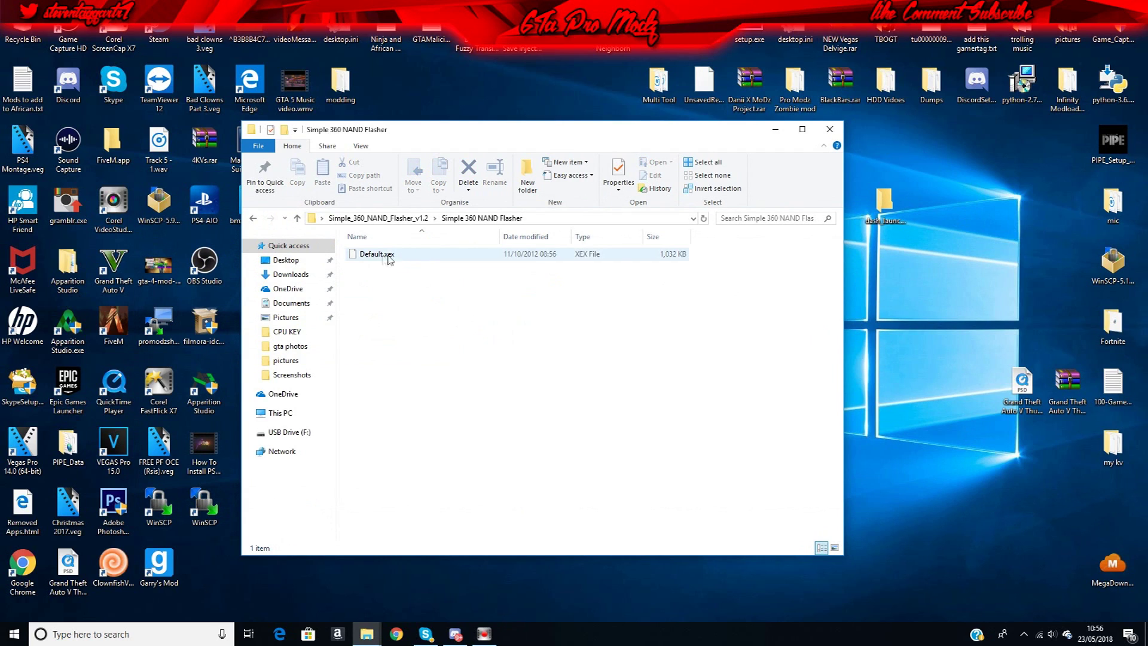
left_click(256, 219)
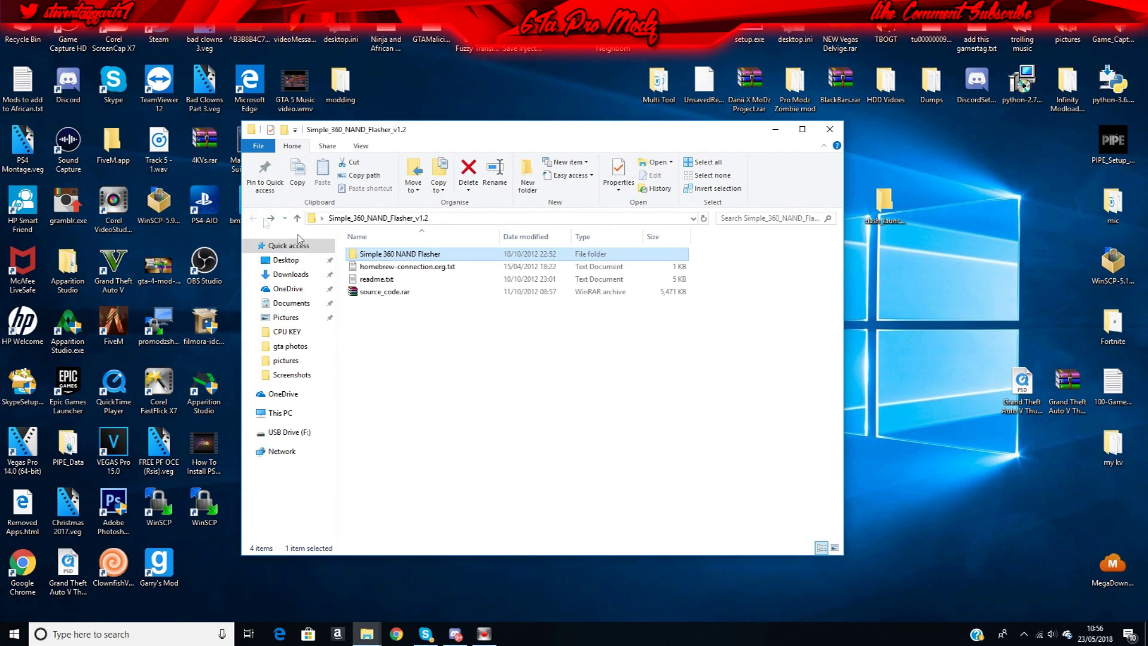
left_click(394, 302)
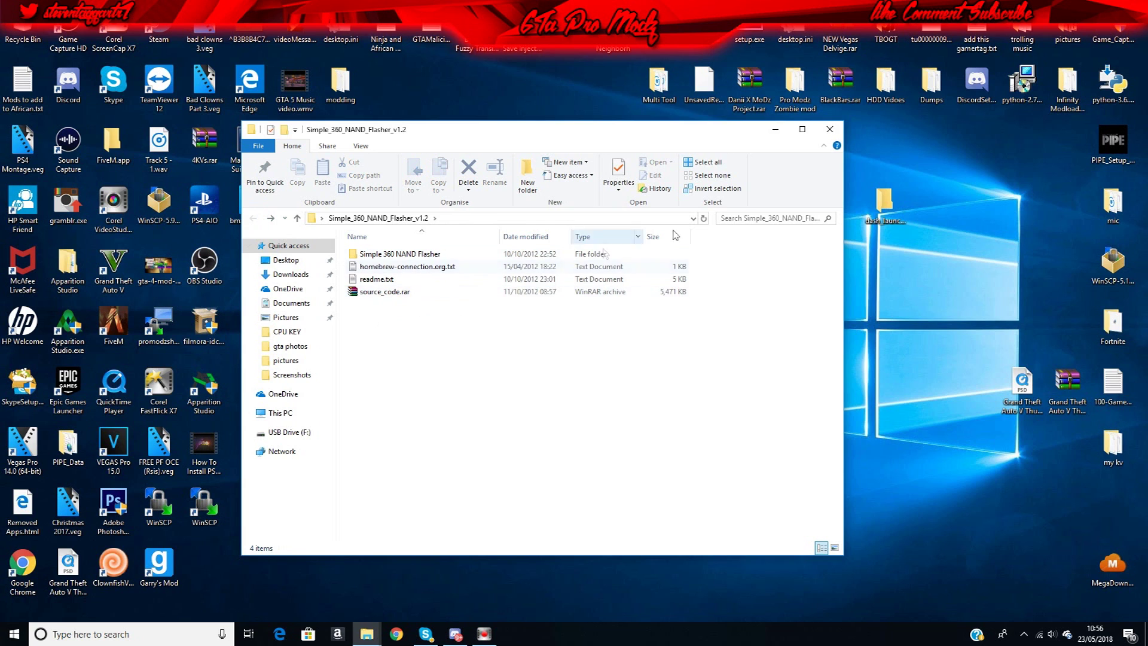
left_click(829, 130)
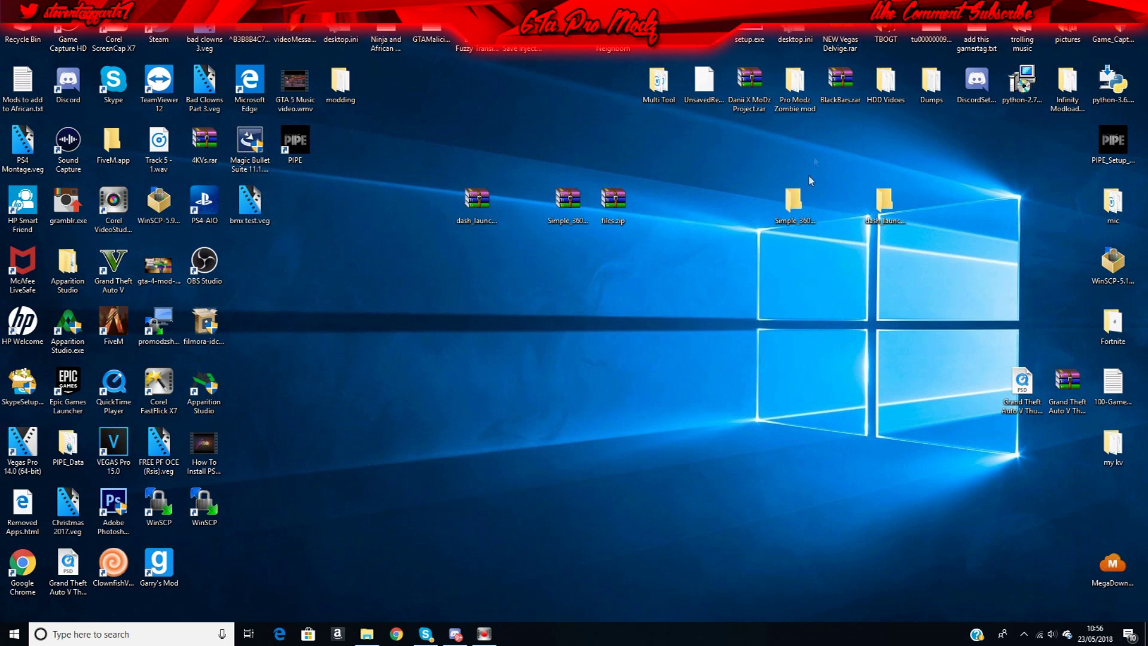
Copy the Simple_360_NAND_Flasher_v1.2 desktop folder to the root of USB Drive (F:) and eject the drive.
left_click(379, 631)
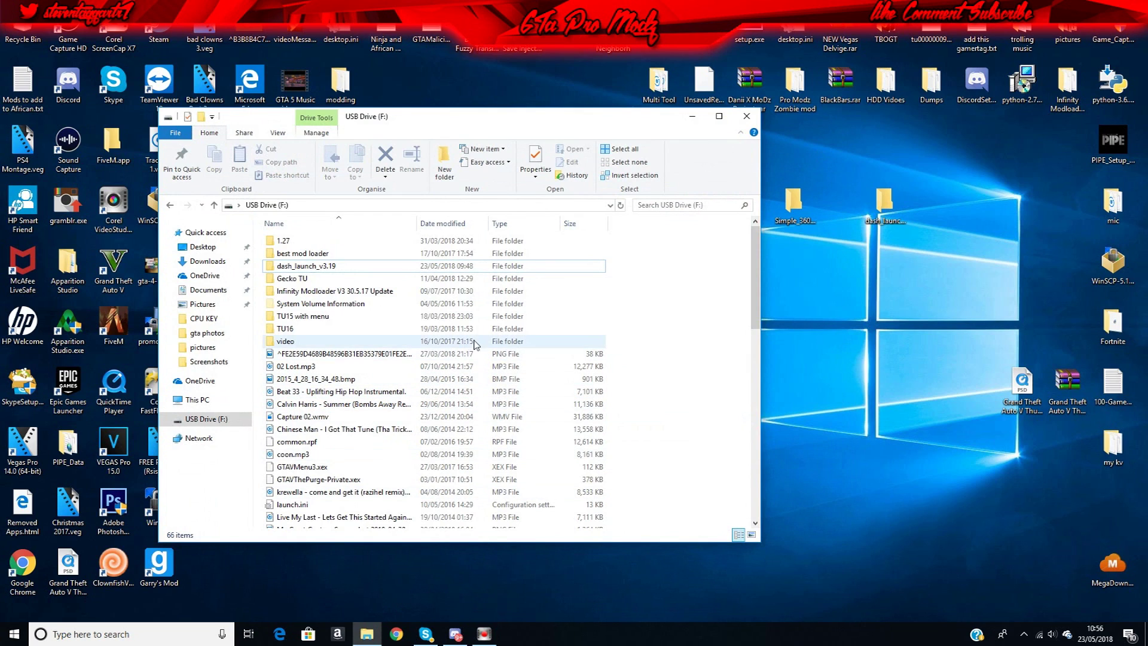
left_click_drag(798, 197, 743, 264)
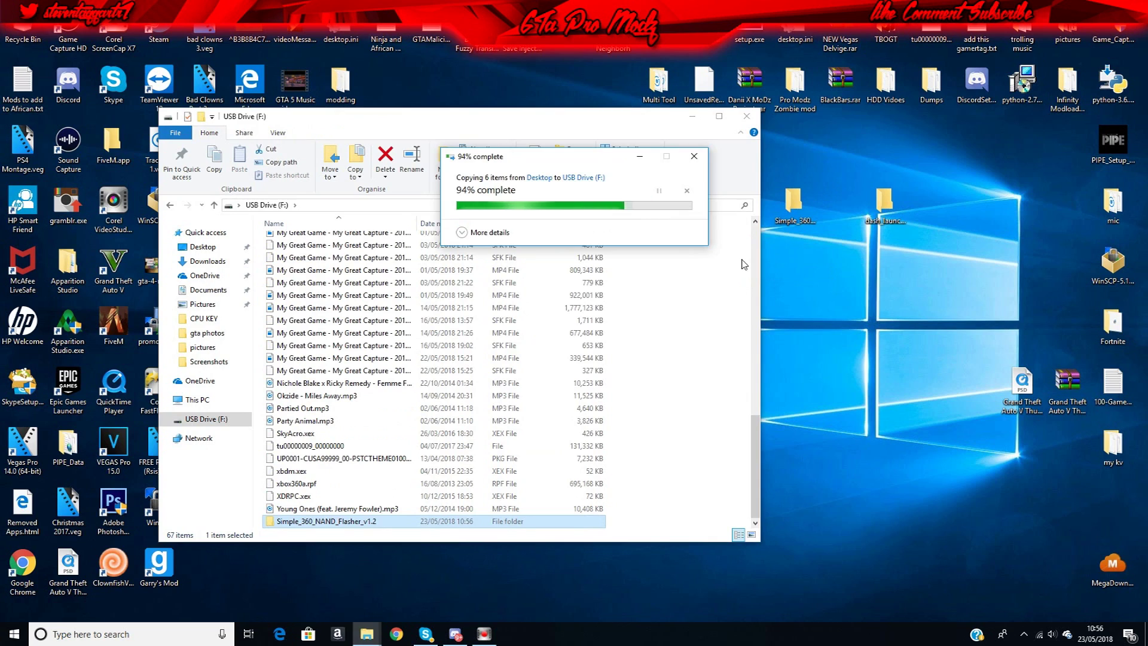
left_click(620, 205)
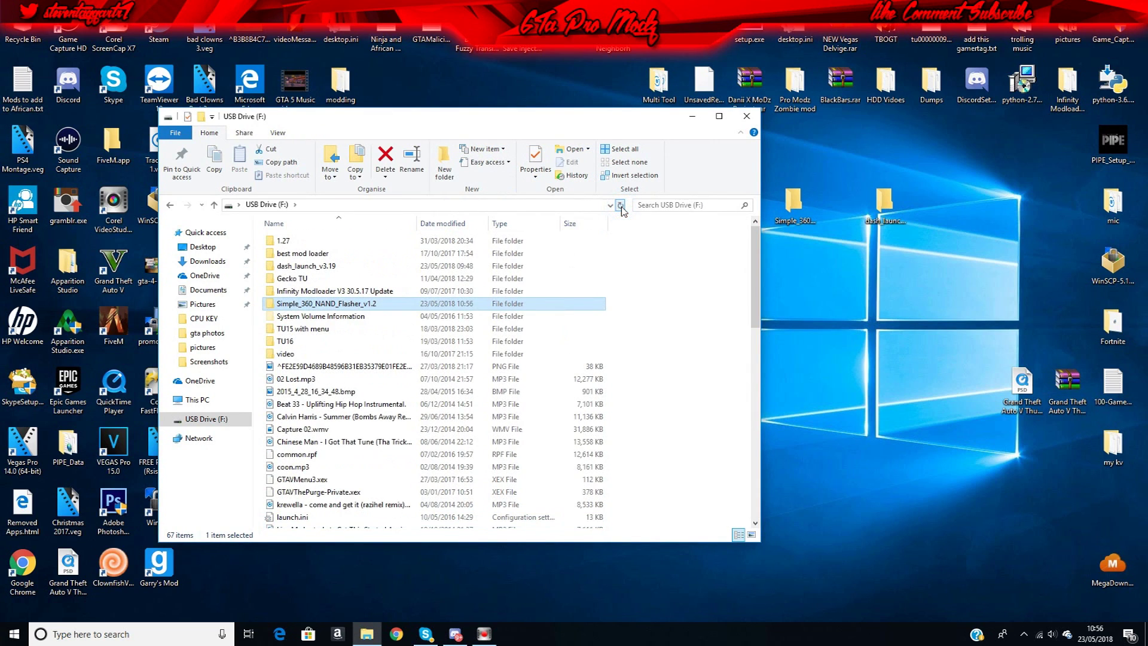
left_click(662, 255)
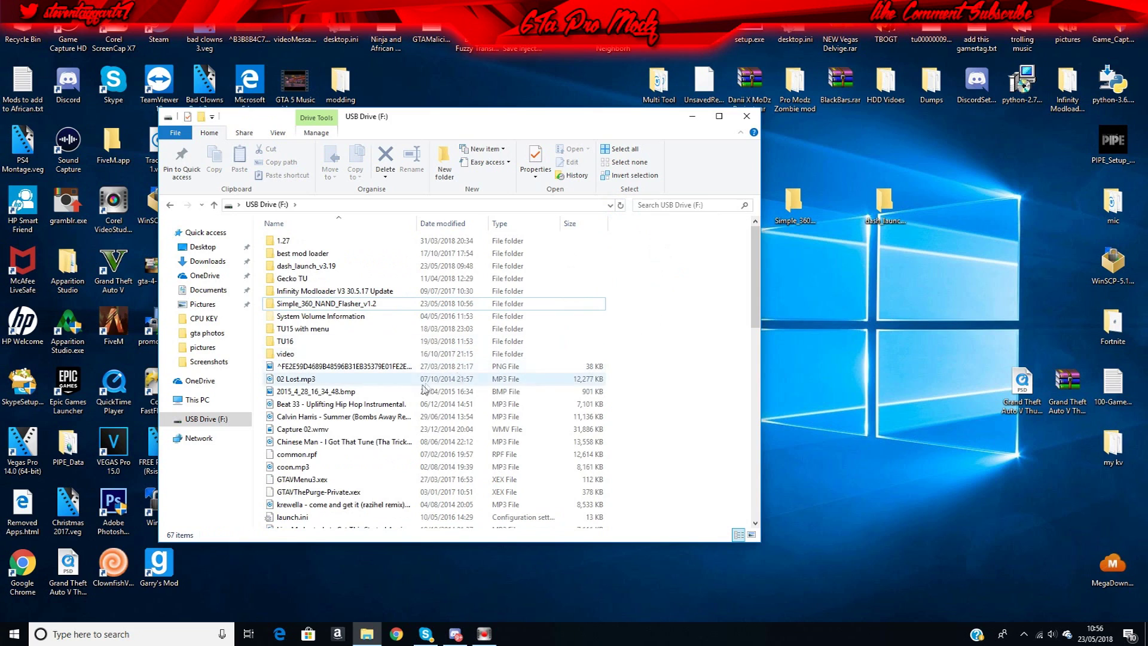
right_click(185, 421)
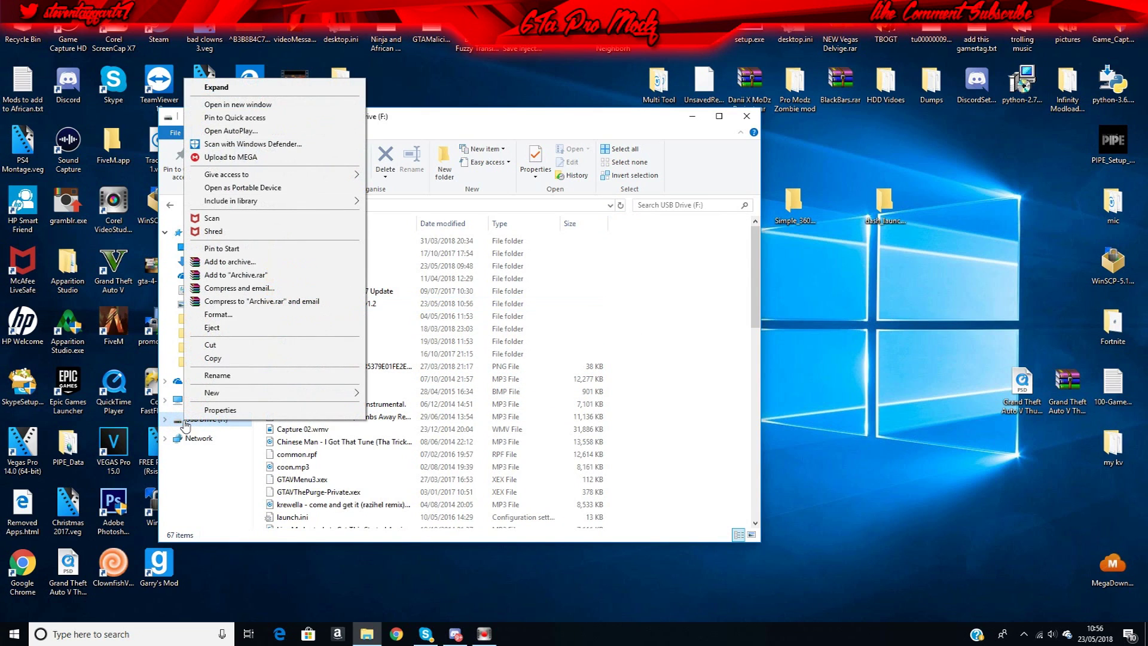
left_click(231, 328)
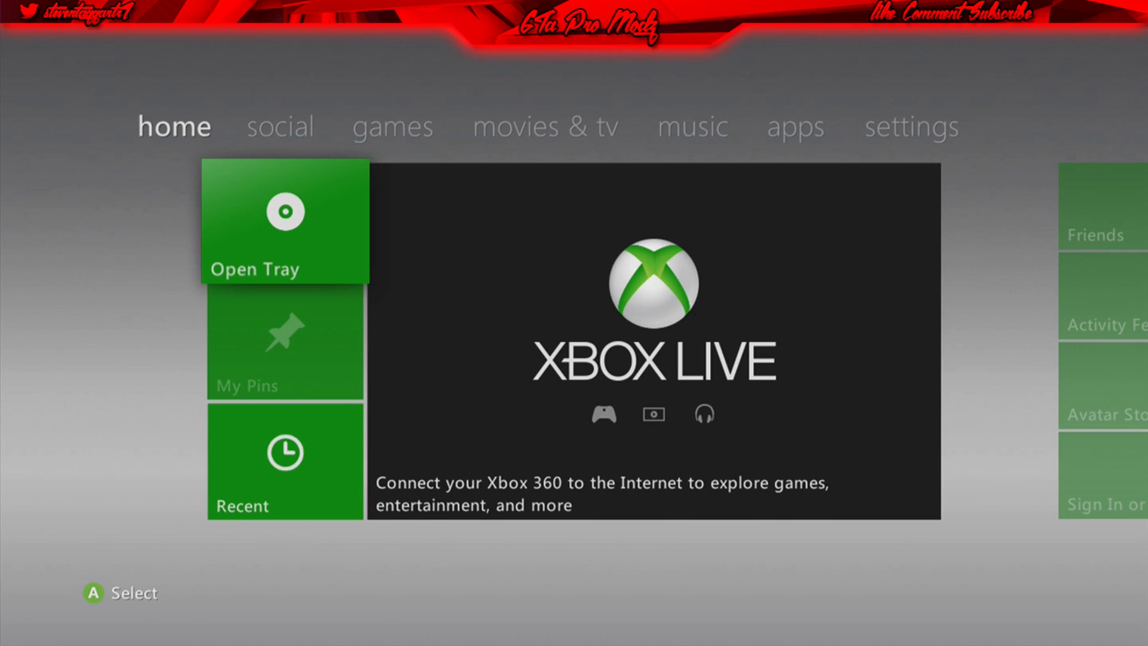
Switch to the Xbox 360 dashboard, launch XeXMenu 1.2 from My Games and get past the profile sign-in prompt.
key("Right")
key("Right")
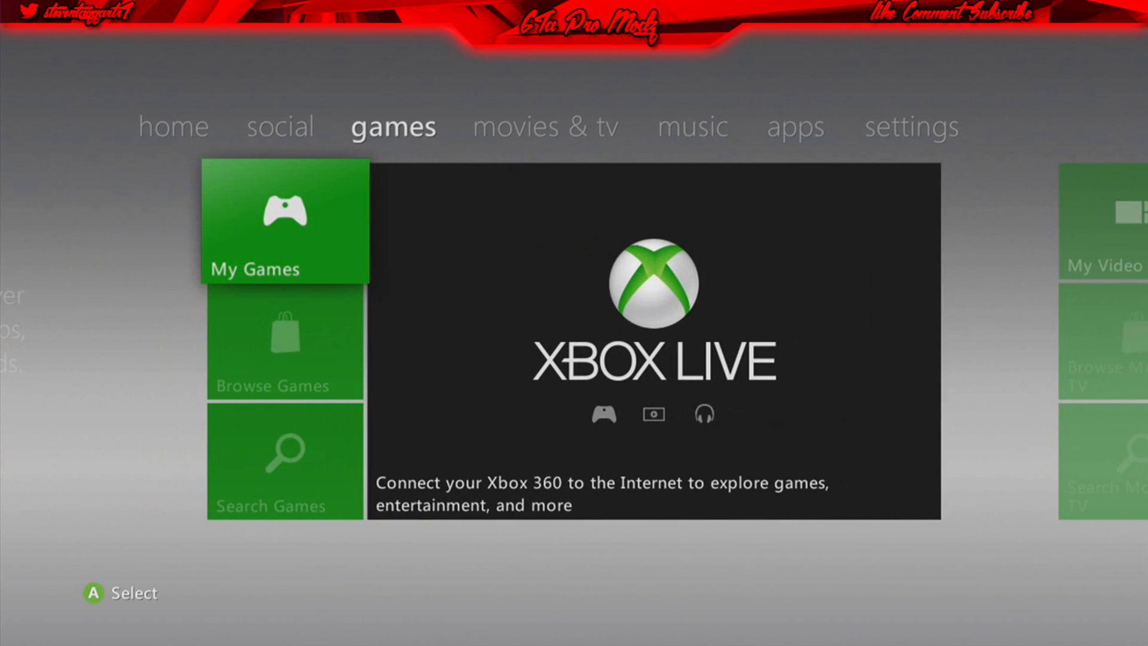
key("Return")
key("Right")
key("Right")
key("Right")
key("Right")
key("Right")
key("Right")
key("Right")
key("Right")
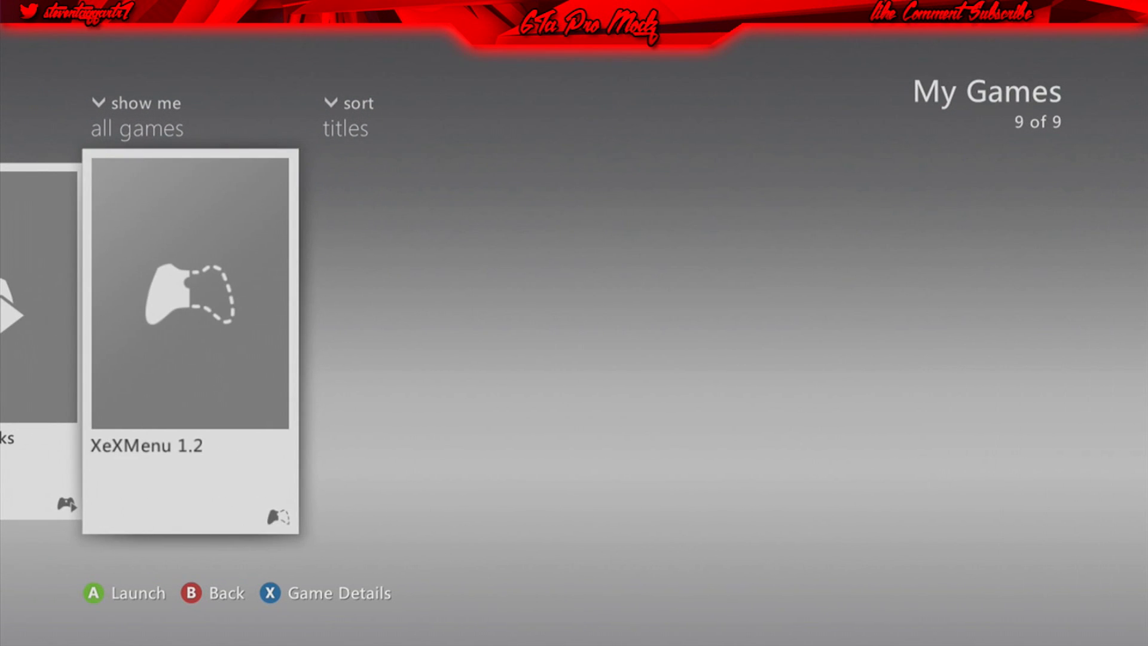
key("Return")
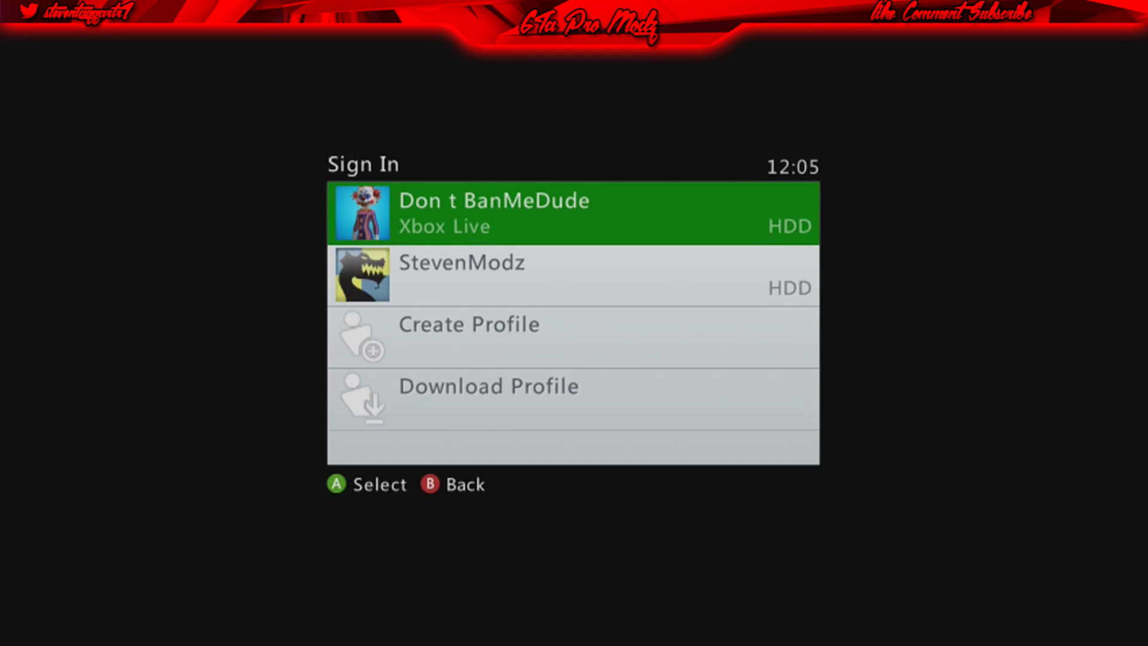
key("Return")
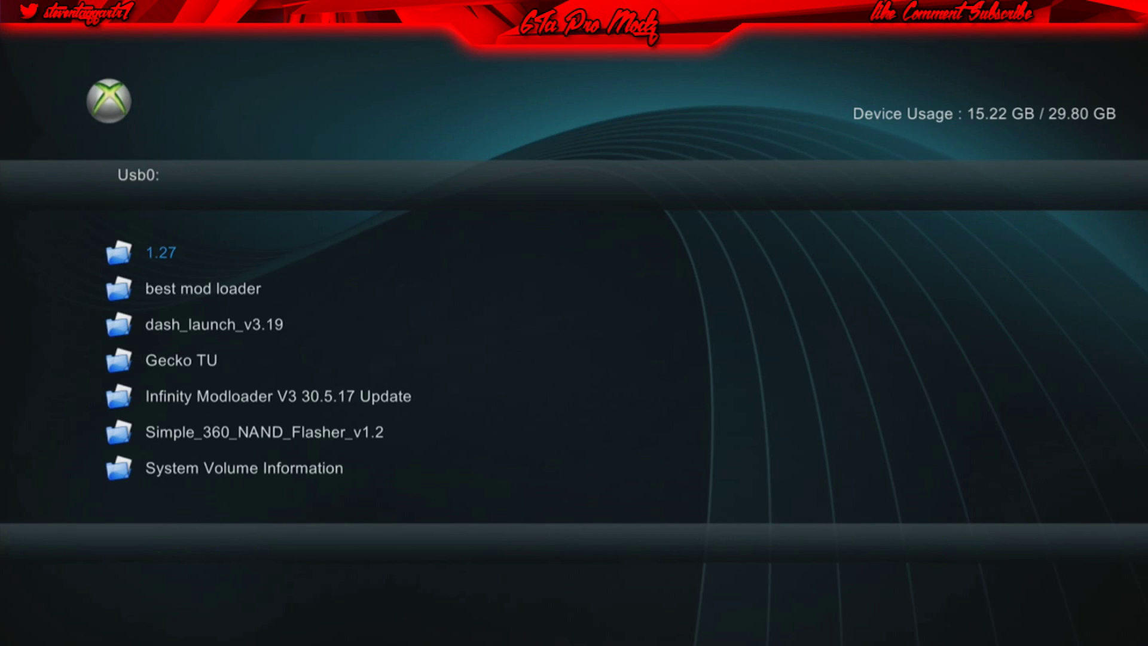
Set the dash_launch_v3.19 folder on Usb0: as the copy source and switch to the Hdd1: drive.
key("Down")
key("Down")
key("Return")
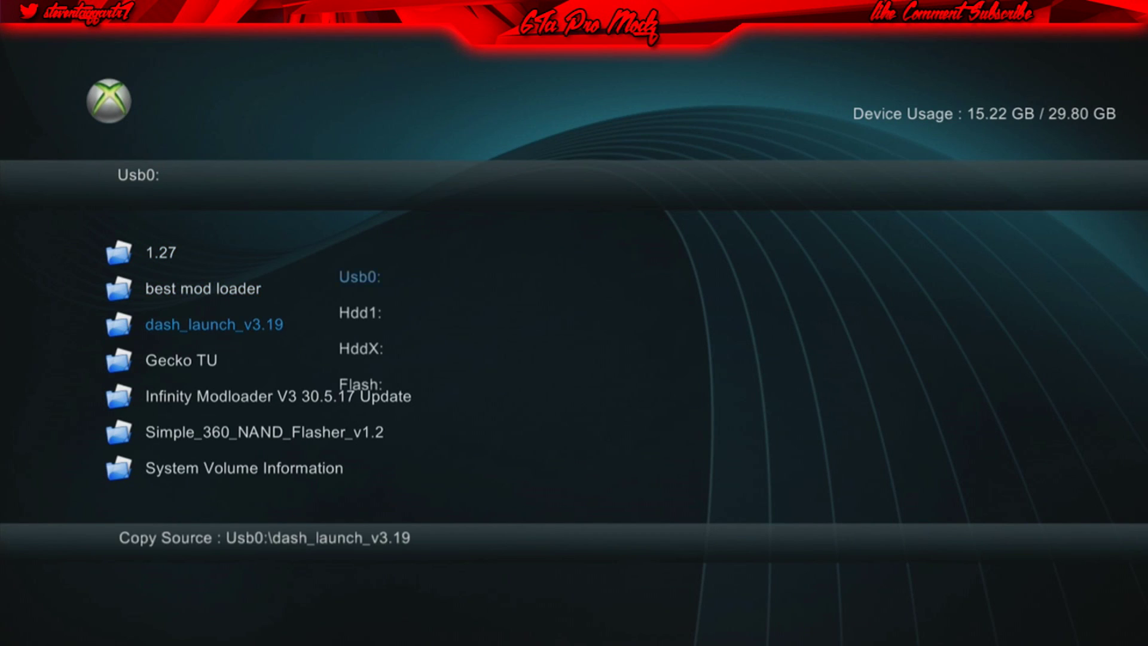
key("Tab")
key("y")
key("Return")
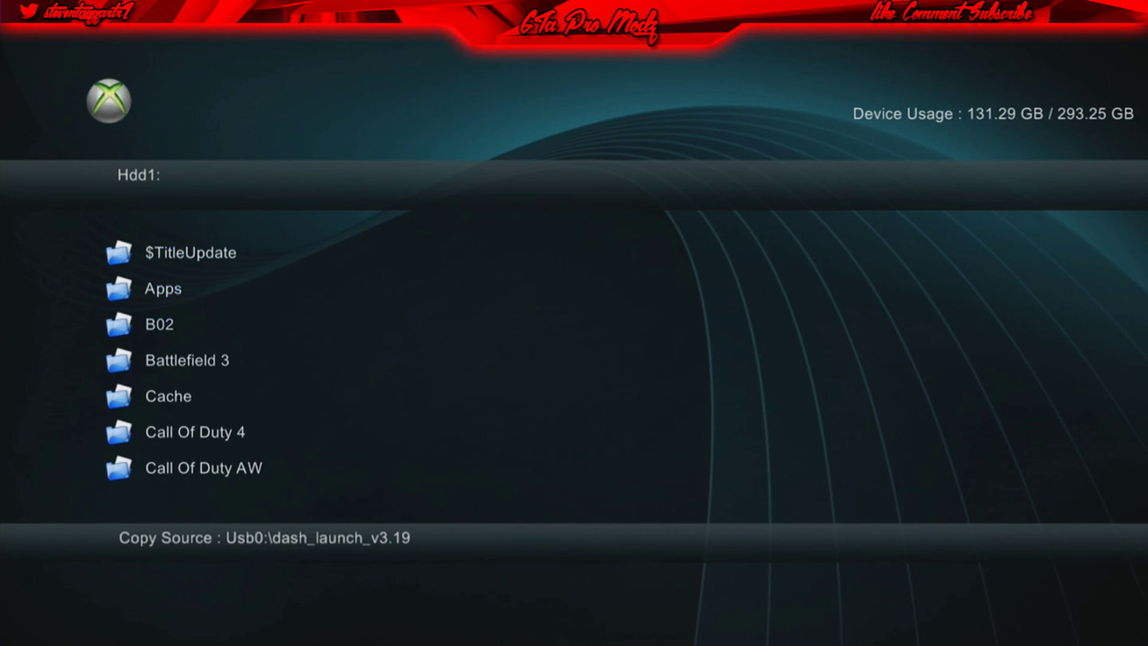
Delete the old Dash Launch v3.18.1 folder from Hdd1: and confirm the deletion.
key("Down")
key("Down")
key("Down")
key("Down")
key("Down")
key("Down")
key("Down")
key("Down")
key("Down")
key("Down")
key("Down")
key("Up")
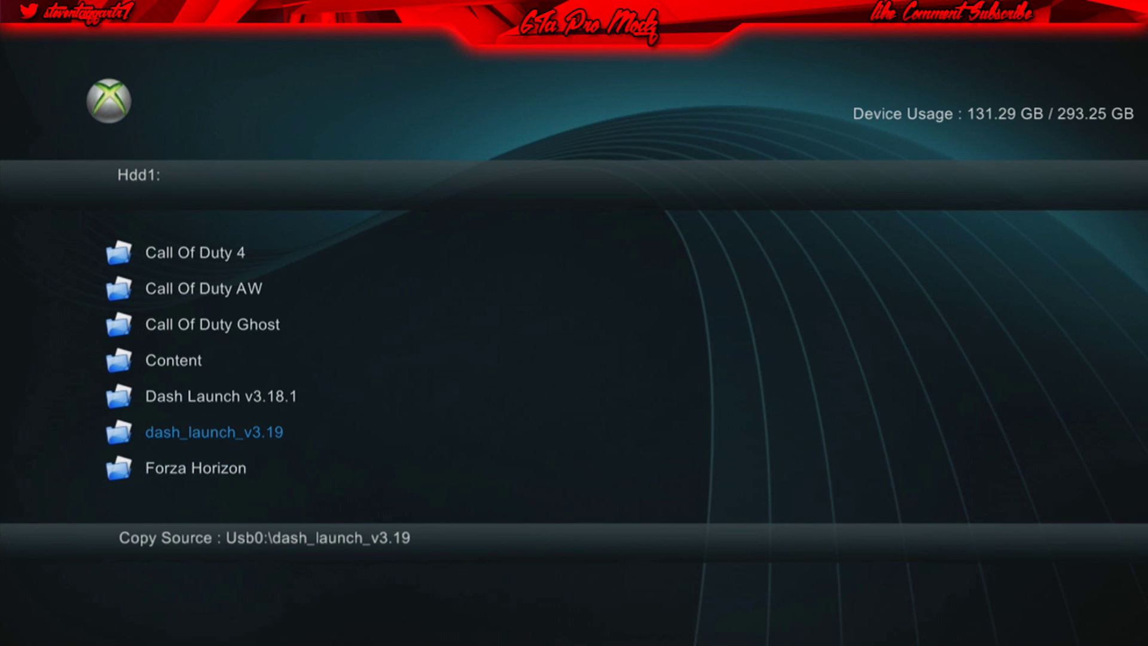
key("Up")
key("y")
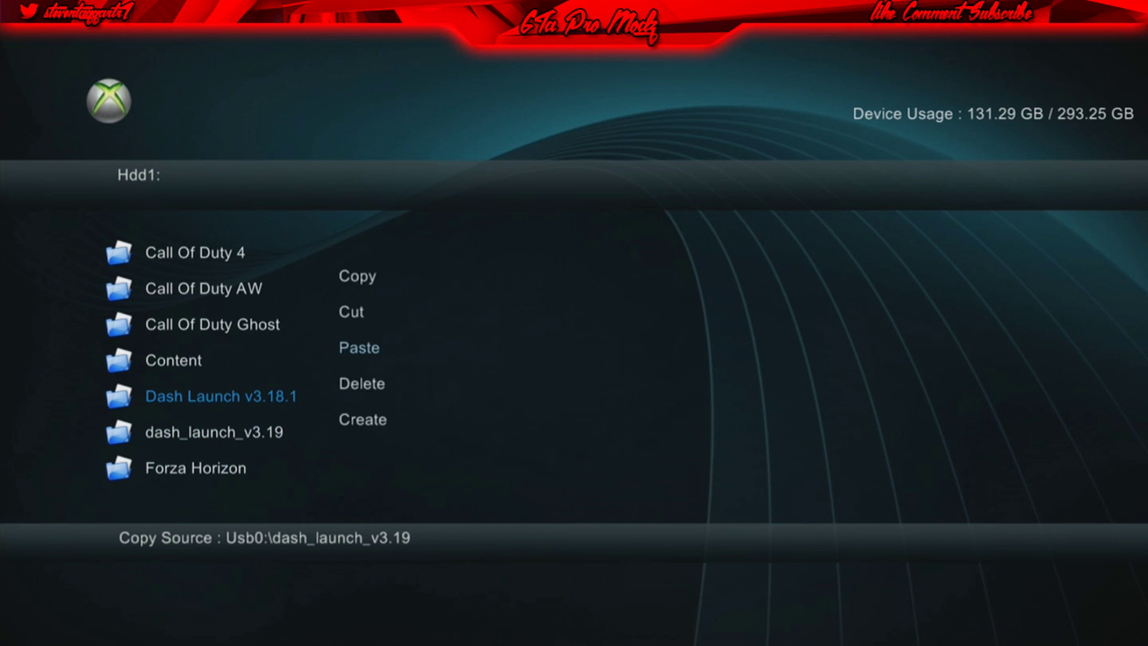
key("Down")
key("Return")
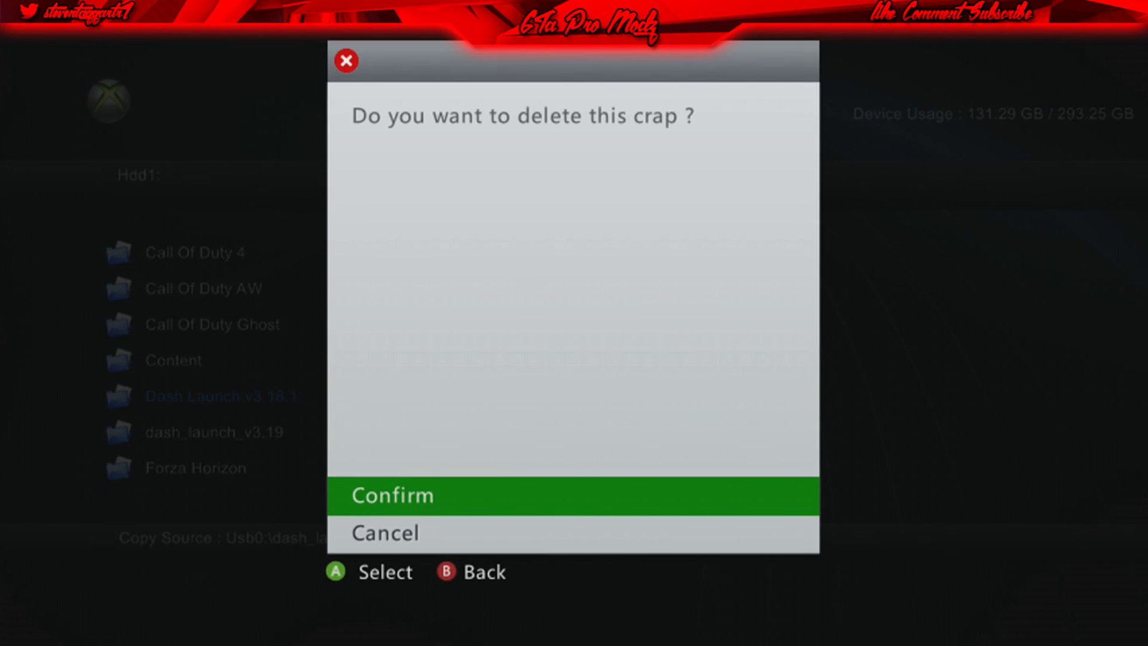
key("Return")
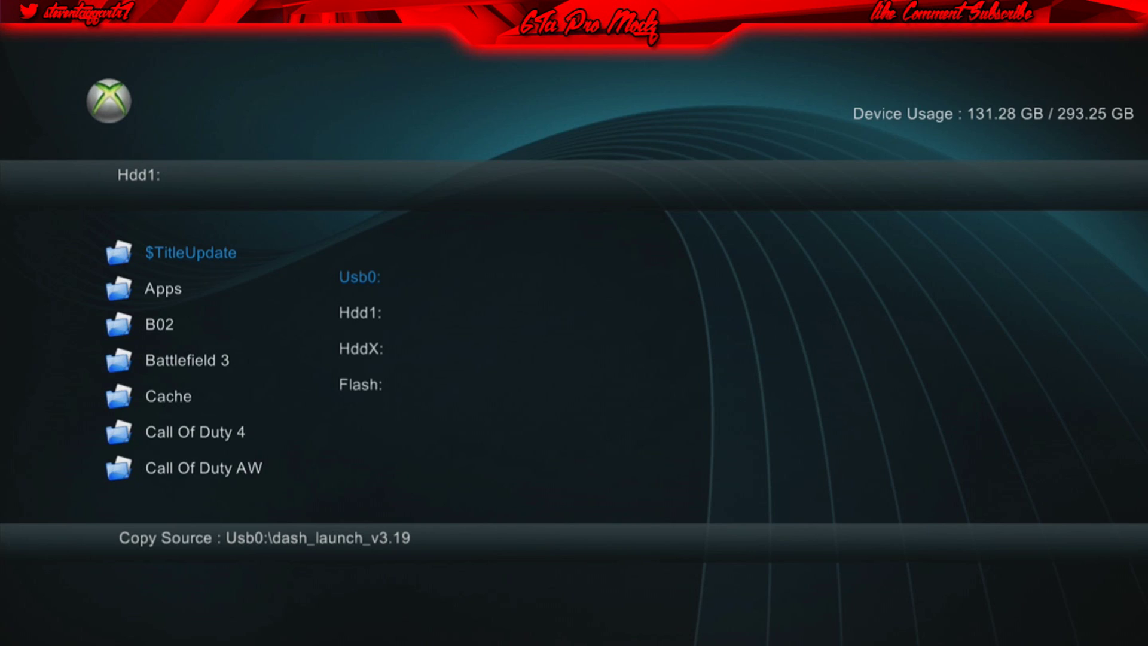
Switch back to Usb0: and set the Simple_360_NAND_Flasher_v1.2 folder as the copy source.
key("Return")
key("Down")
key("Down")
key("Down")
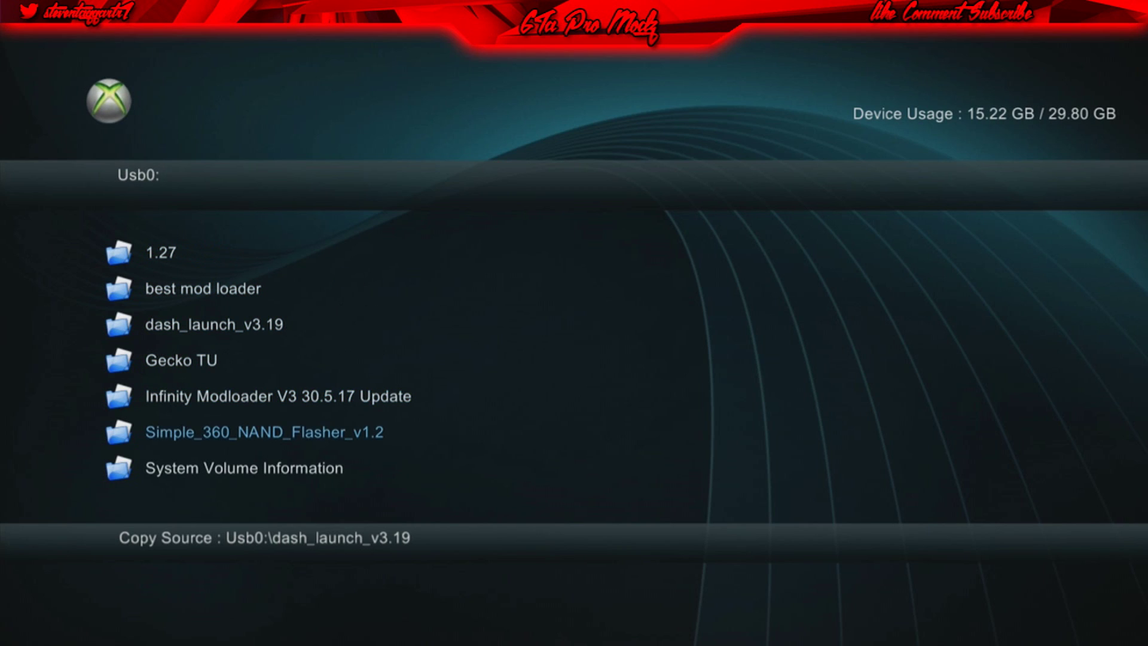
key("y")
key("Up")
key("Up")
key("Up")
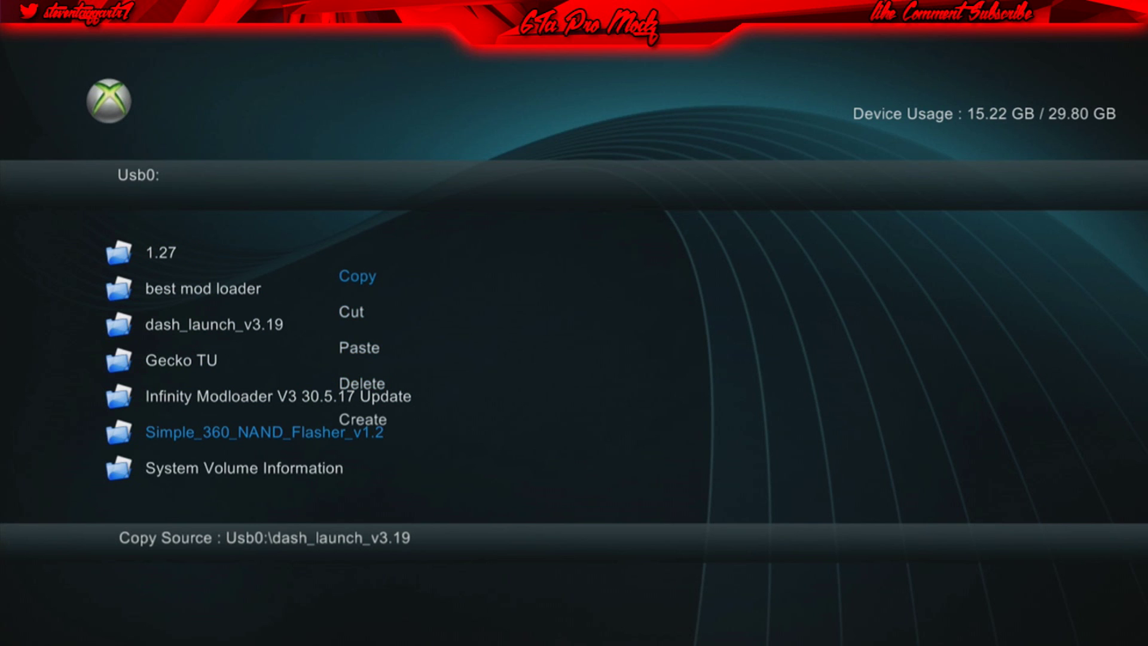
key("Return")
Paste the copied Simple_360_NAND_Flasher_v1.2 folder into the root of Hdd1:.
key("x")
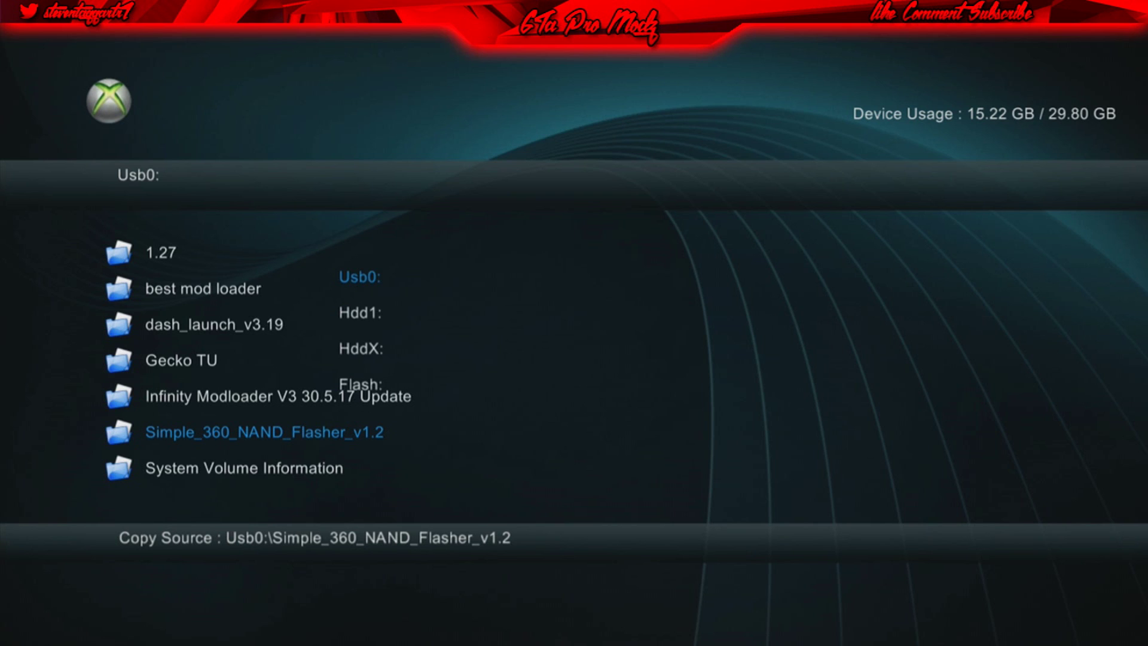
key("Down")
key("Return")
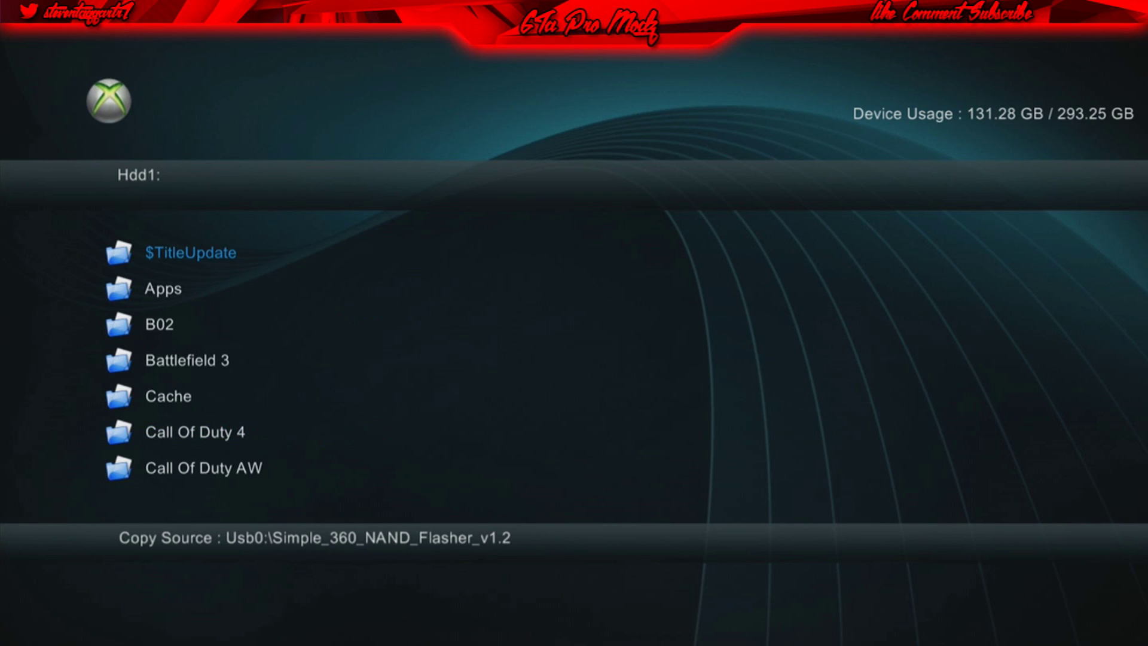
key("y")
key("Down")
key("Down")
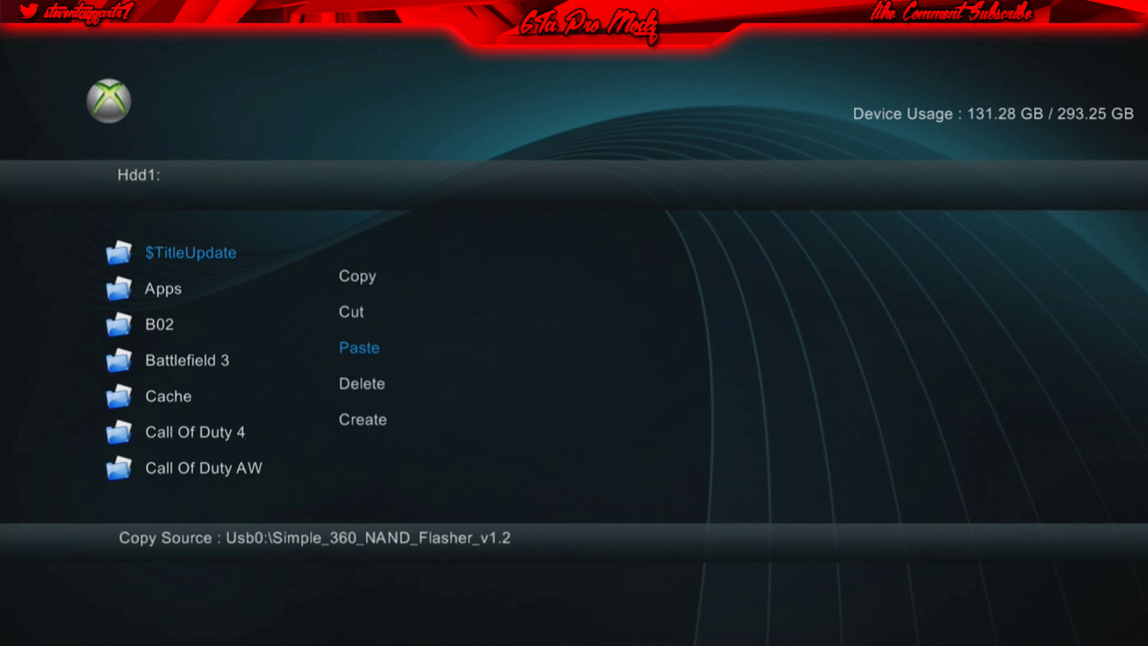
key("Return")
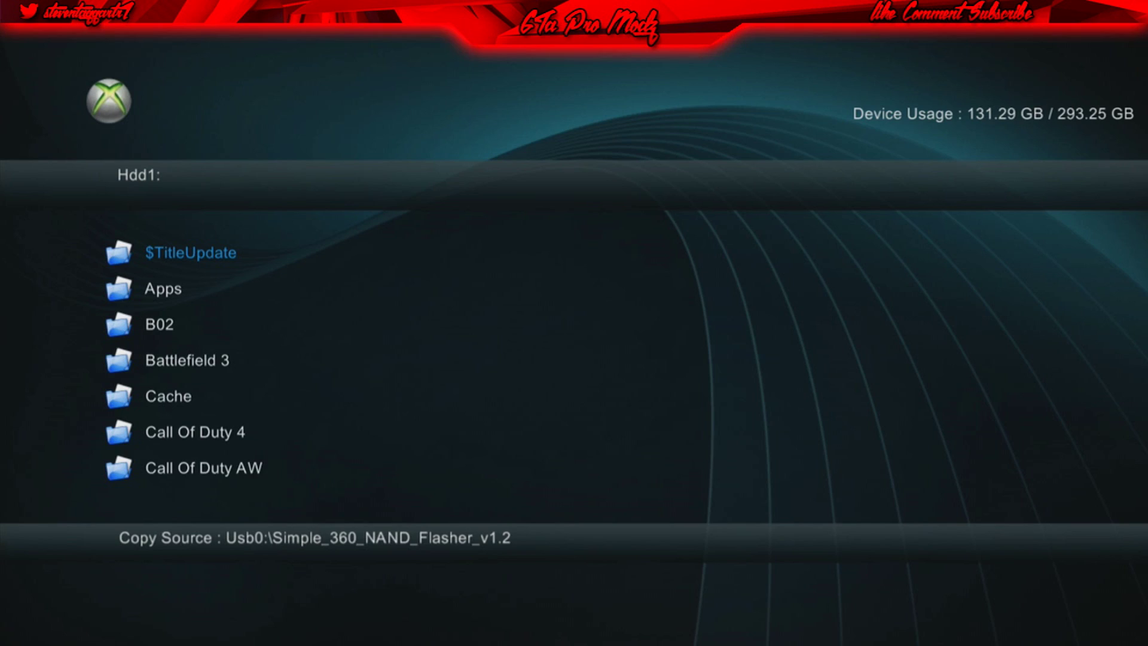
Open the Simple 360 NAND Flasher subfolder inside Simple_360_NAND_Flasher_v1.2 on Hdd1:.
key("Down")
key("Down")
key("Down")
key("Down")
key("Down")
key("Down")
key("Down")
key("Down")
key("Down")
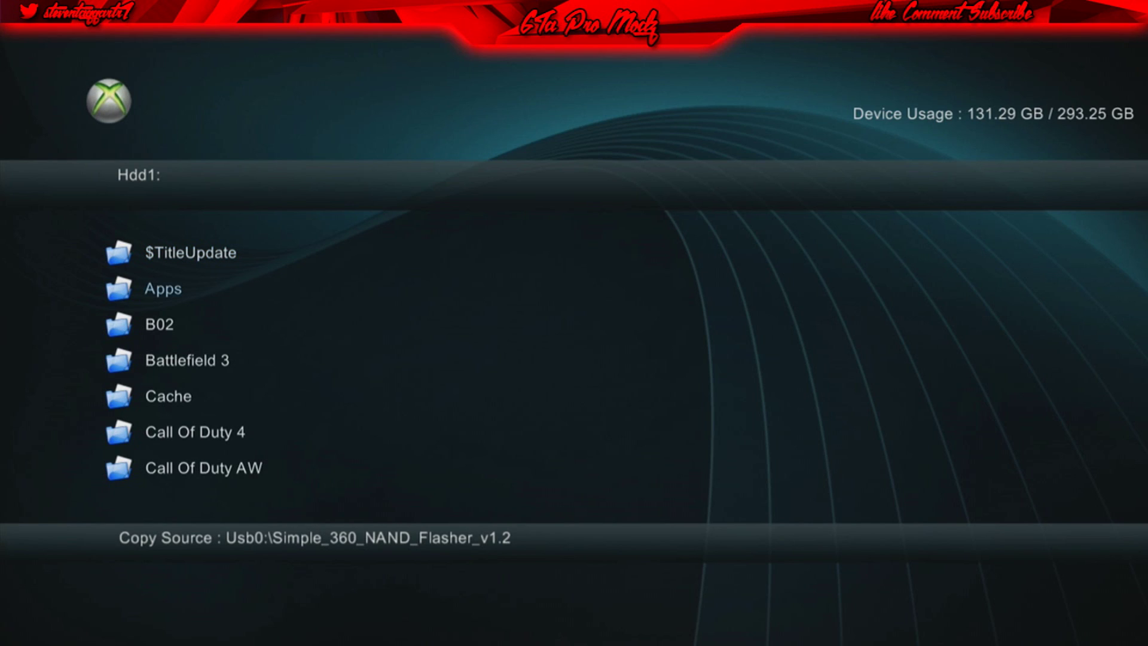
key("Down")
key("Down")
key("Down")
key("Down")
key("Down")
key("Down")
key("Down")
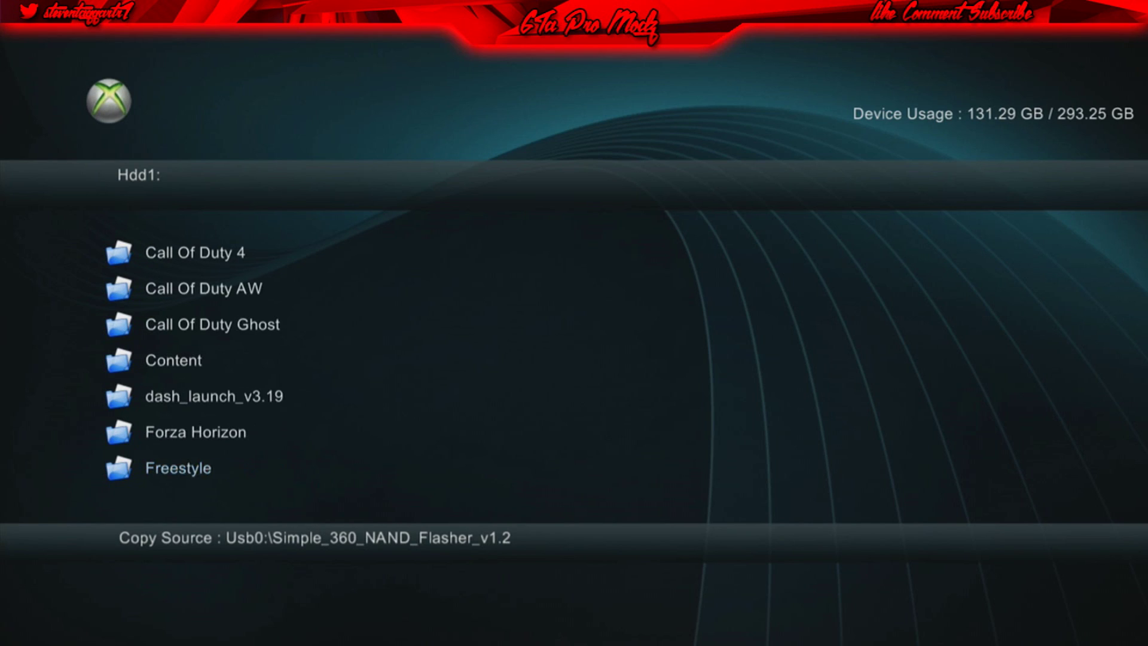
key("Down")
key("Down")
key("Down")
key("Down")
key("Down")
key("Down")
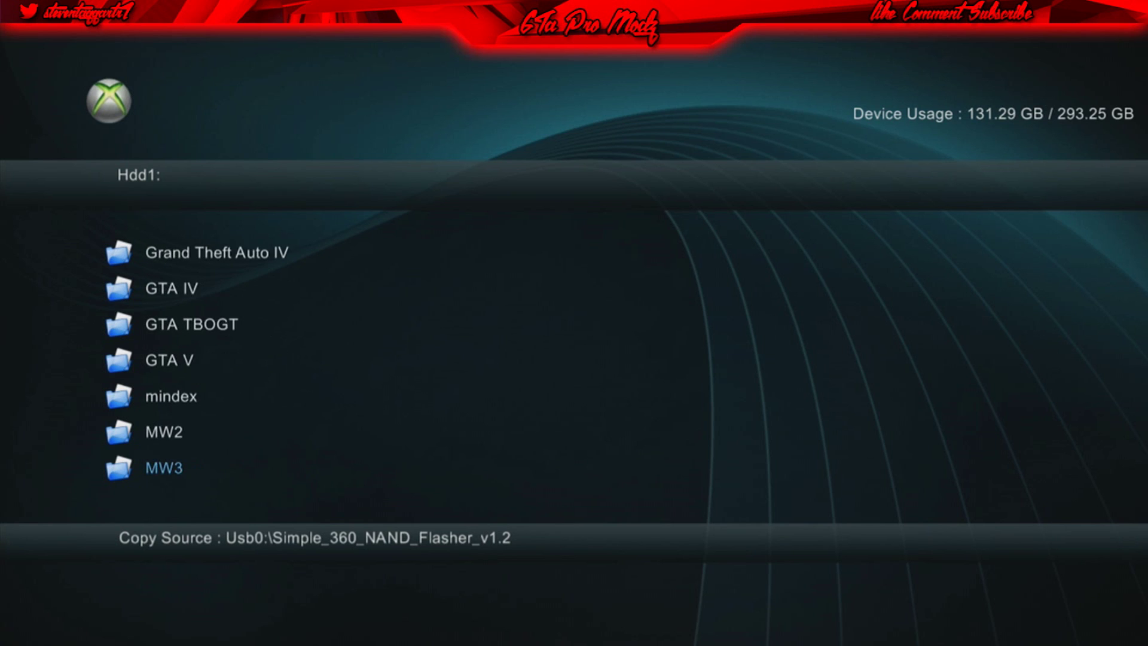
key("Up")
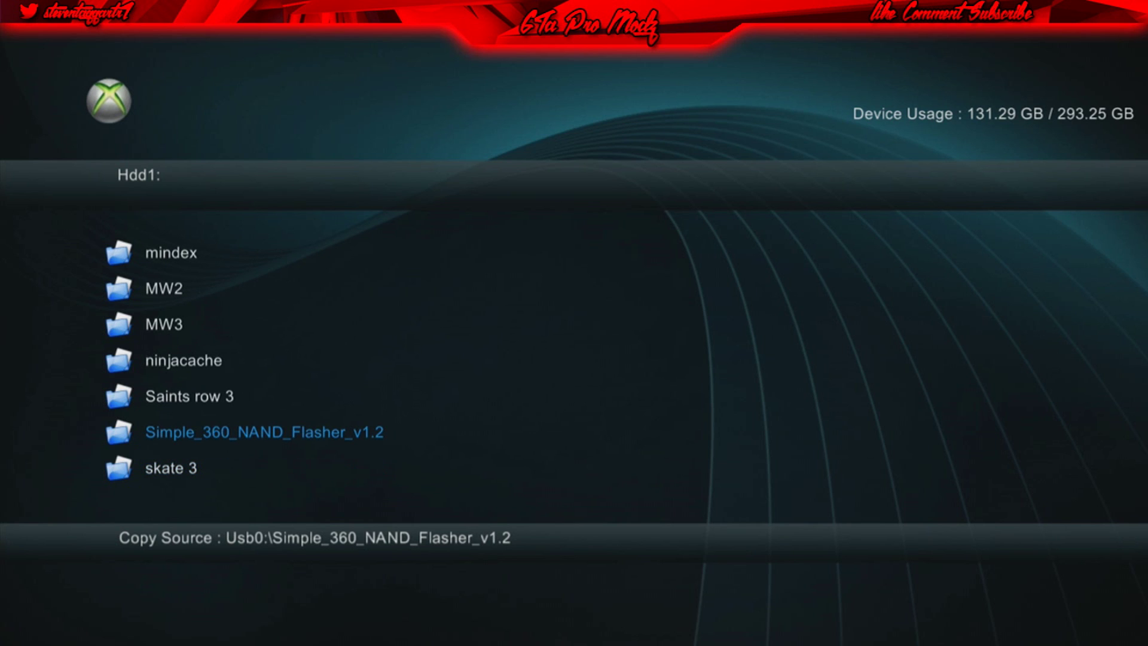
key("Return")
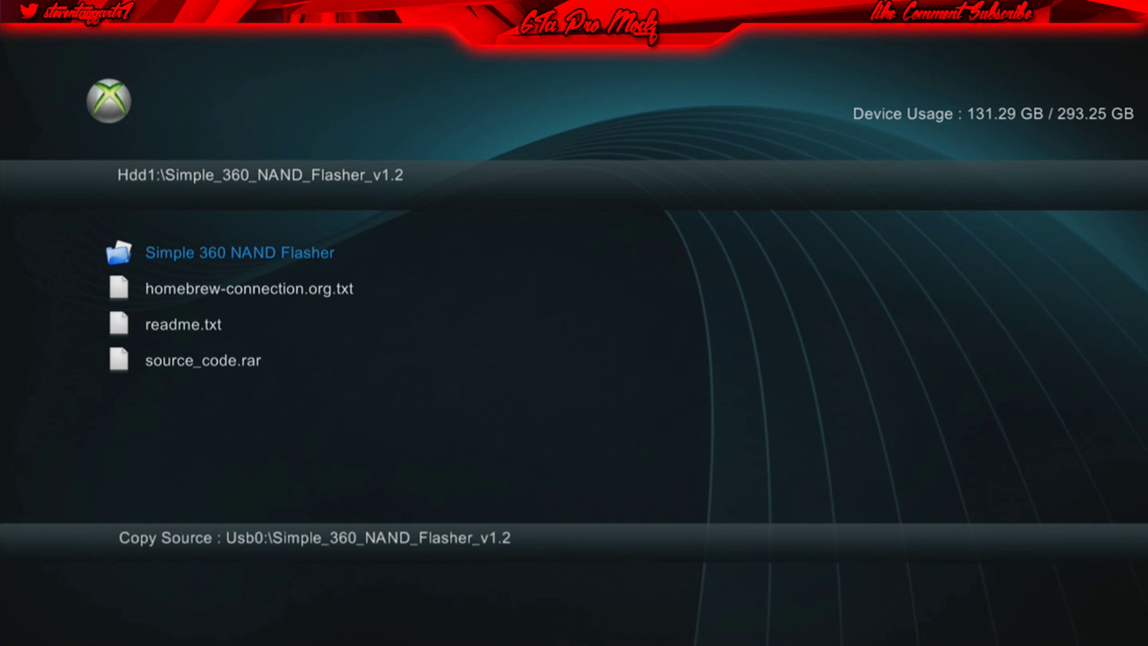
key("Return")
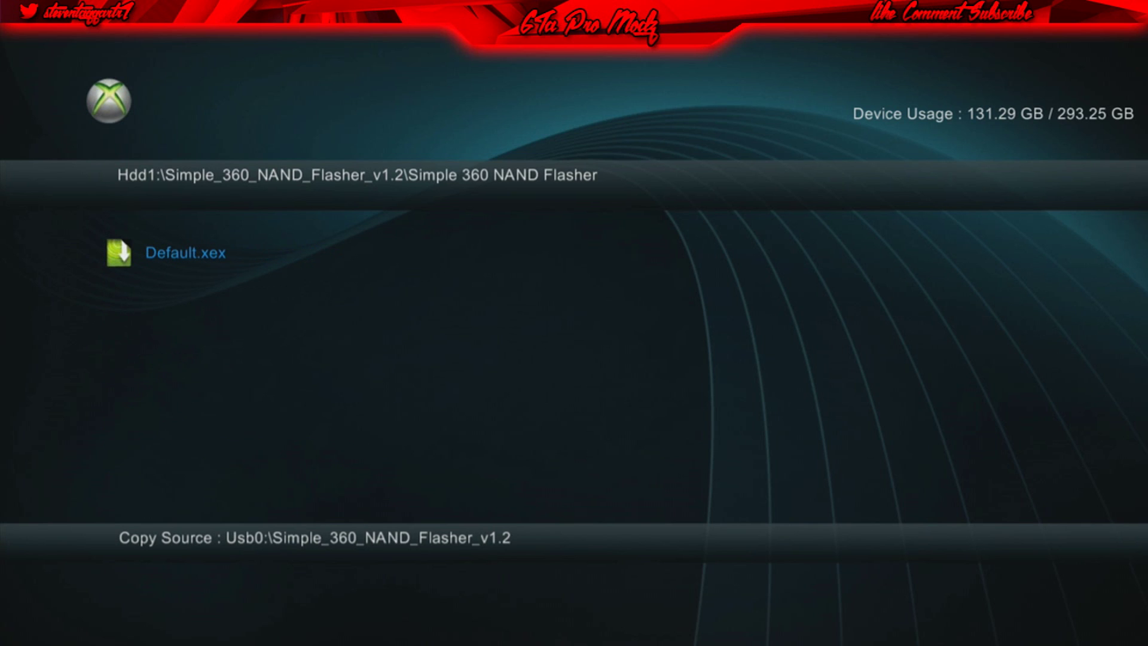
Run Default.xex from the Simple 360 NAND Flasher folder and dump the console's NAND with Rawdump v1.
key("Return")
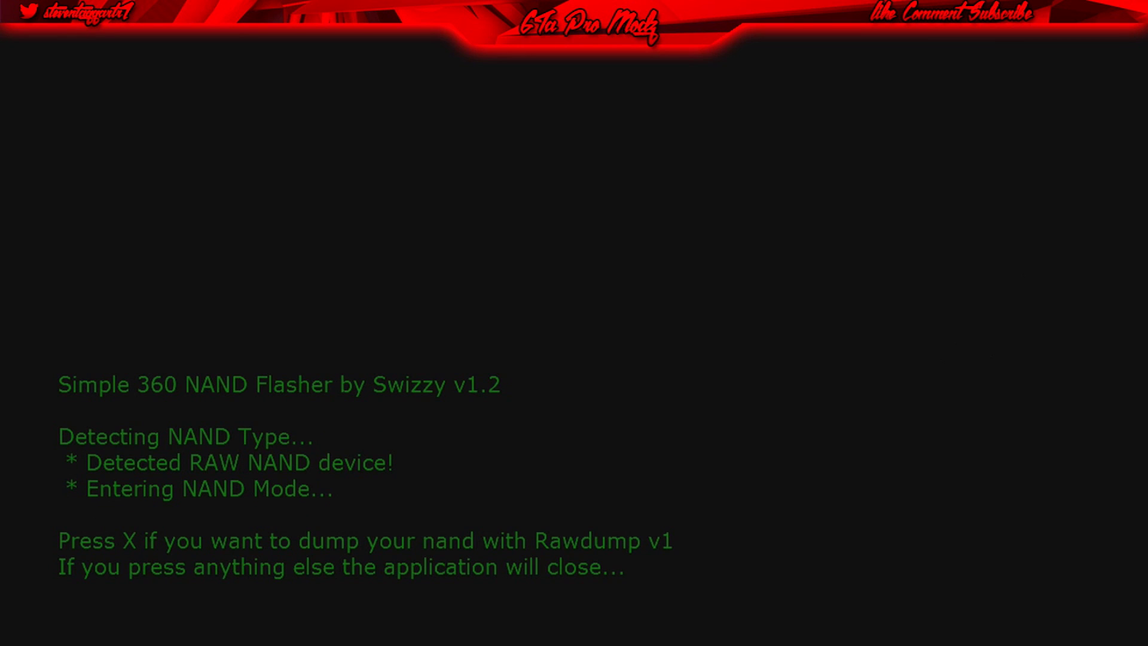
key("x")
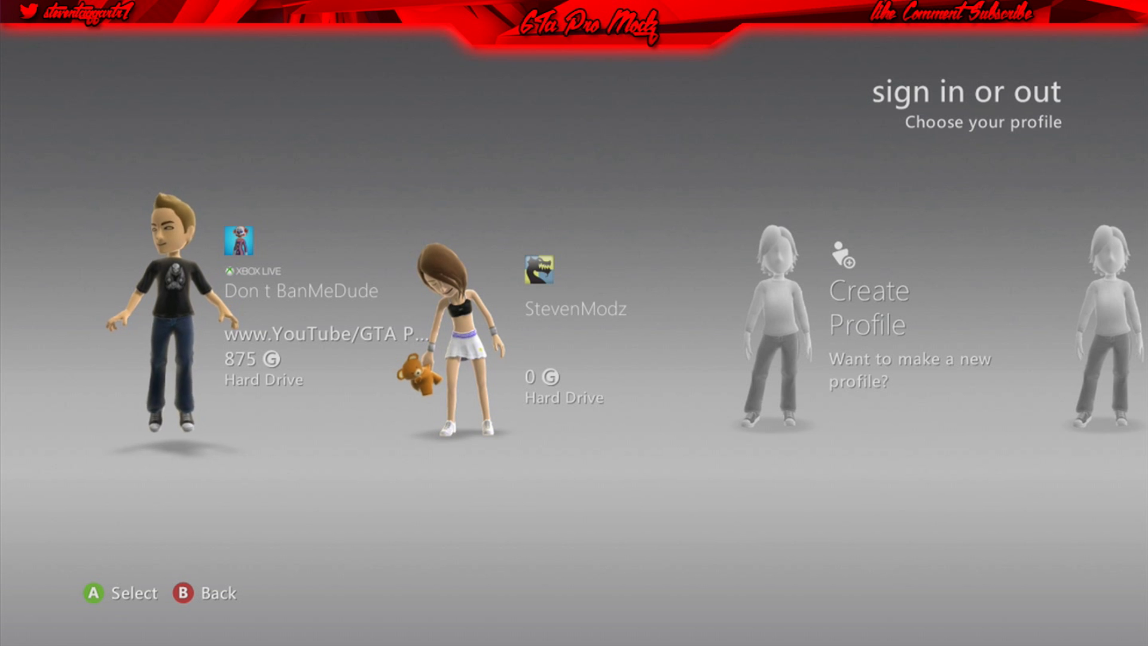
Choose the first hard drive profile, go to My Games and launch the file manager.
key("Return")
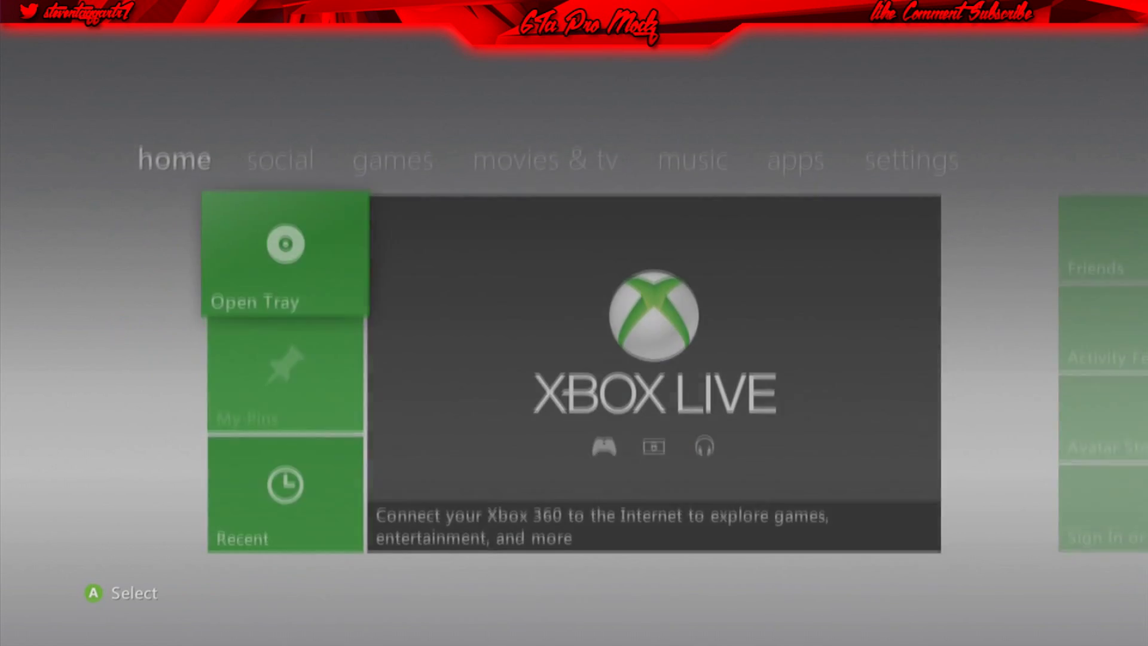
key("Right")
key("Right")
key("Right")
key("Right")
key("Right")
key("Right")
key("Right")
key("Right")
key("Right")
key("Right")
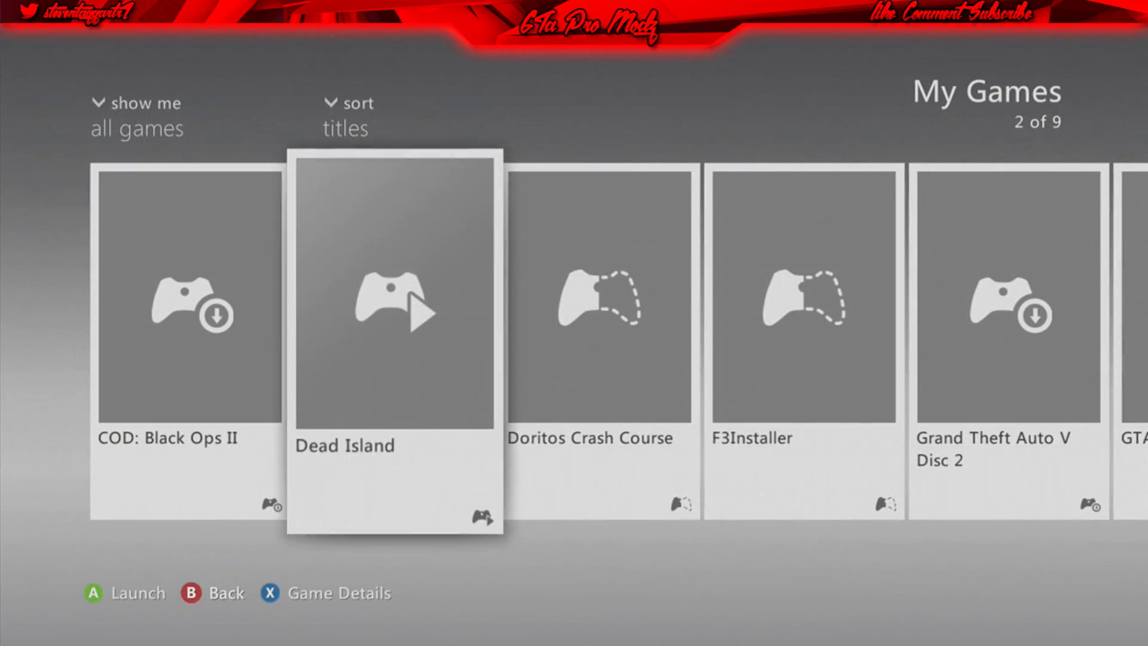
key("Return")
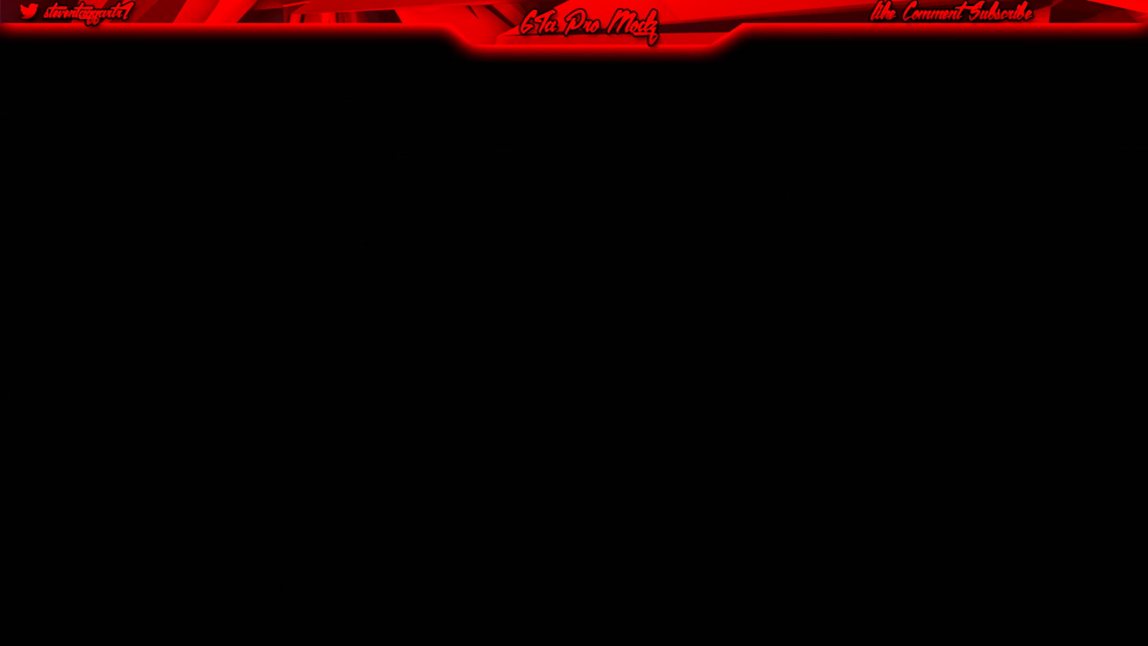
key("Return")
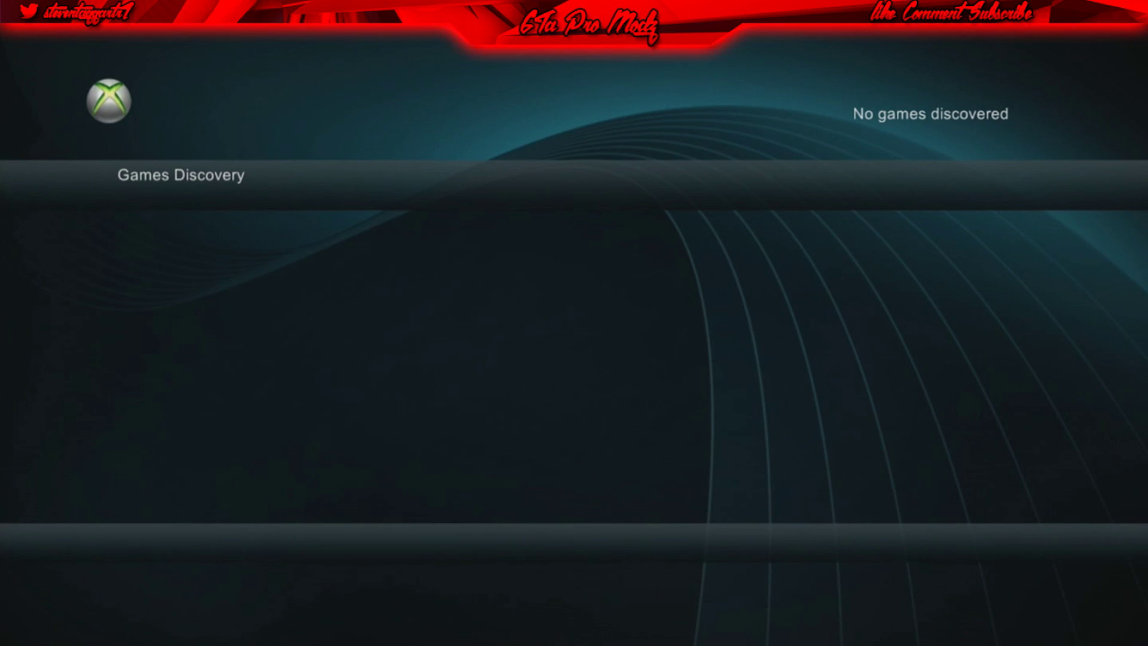
Browse Hdd1: to the Simple 360 NAND Flasher subfolder inside Simple_360_NAND_Flasher_v1.2.
key("BackSpace")
key("Down")
key("Return")
key("Down")
key("Down")
key("Down")
key("Down")
key("Down")
key("Down")
key("Down")
key("Down")
key("Down")
key("Down")
key("Down")
key("Down")
key("Down")
key("Down")
key("Down")
key("Down")
key("Down")
key("Down")
key("Down")
key("Down")
key("Down")
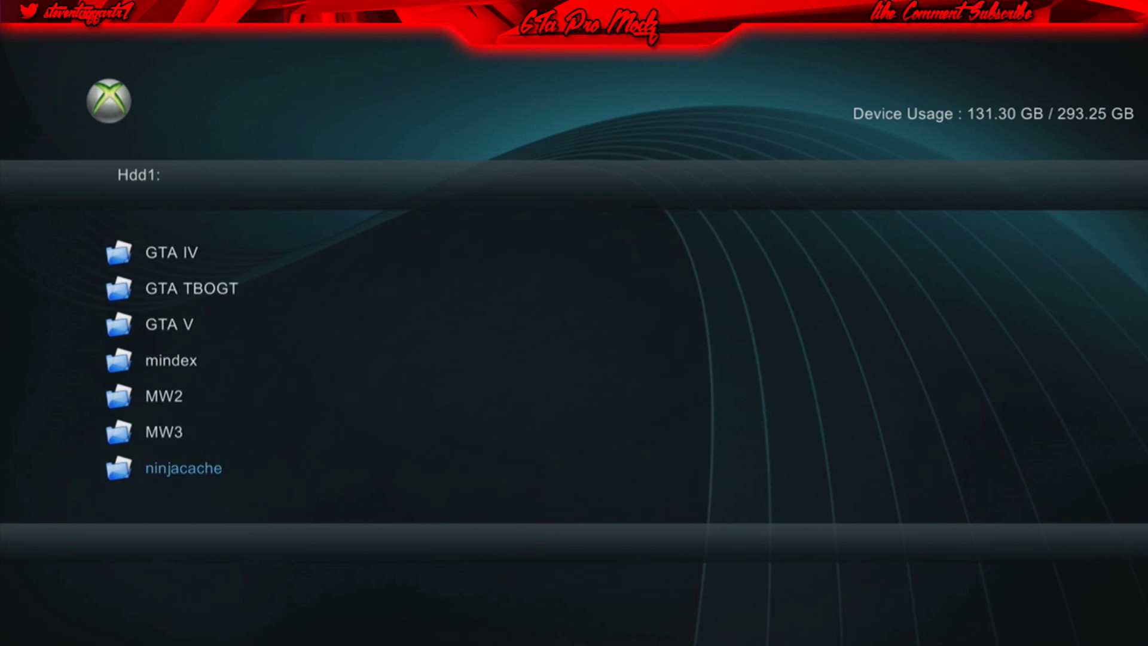
key("Return")
key("Return")
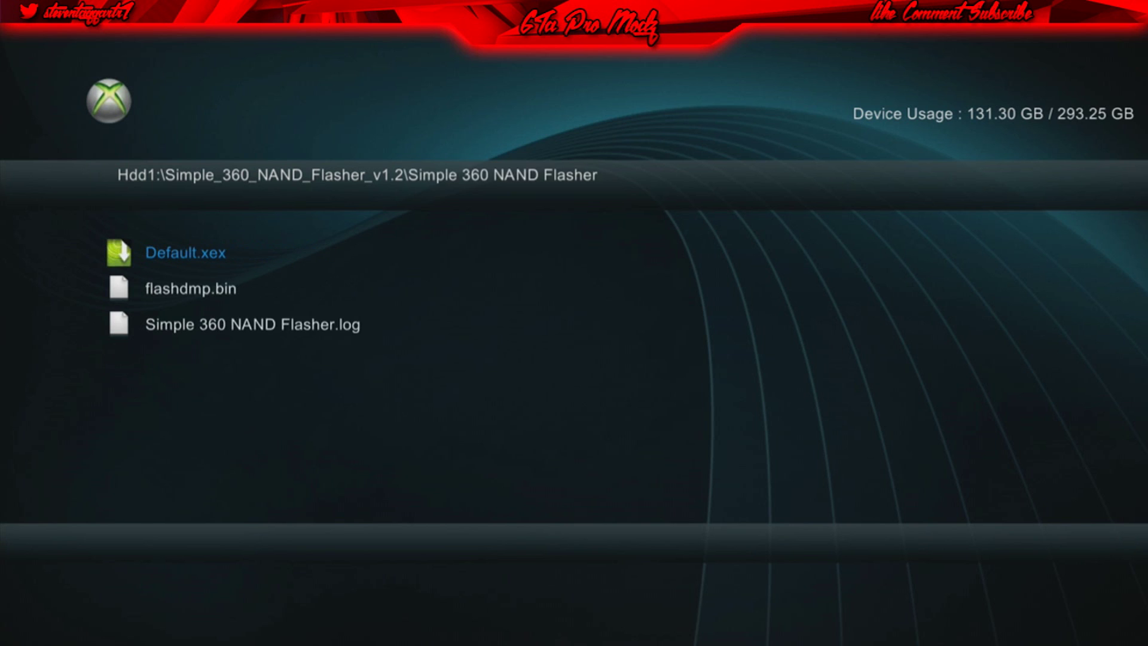
Copy flashdmp.bin from the Simple 360 NAND Flasher folder to the root of Usb0:.
key("Down")
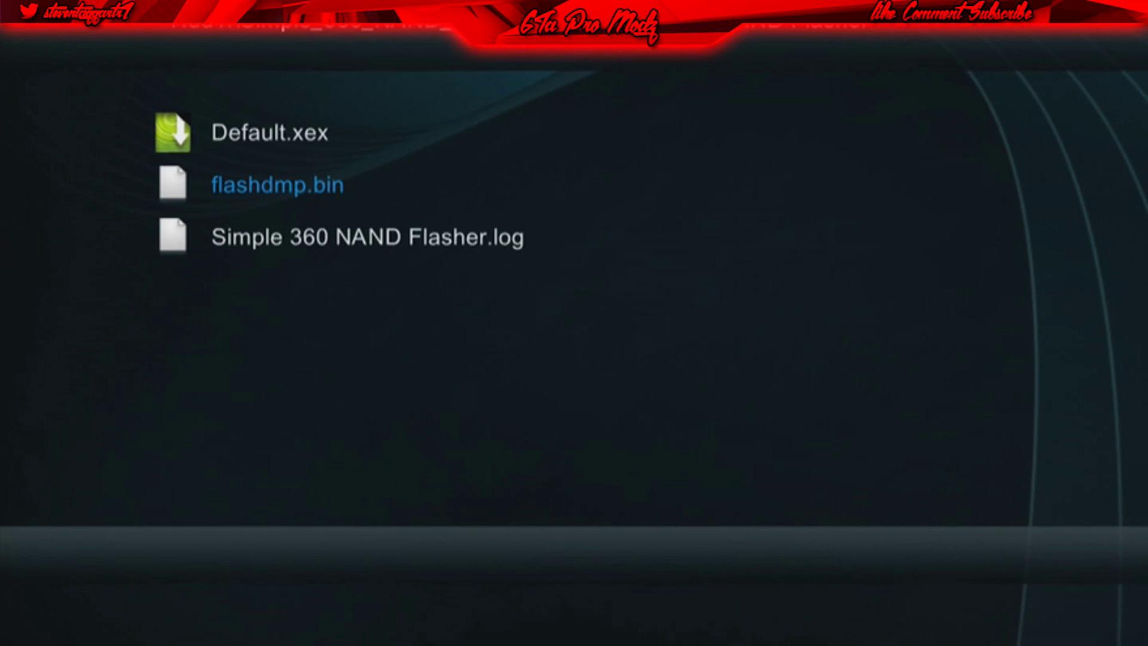
key("Menu")
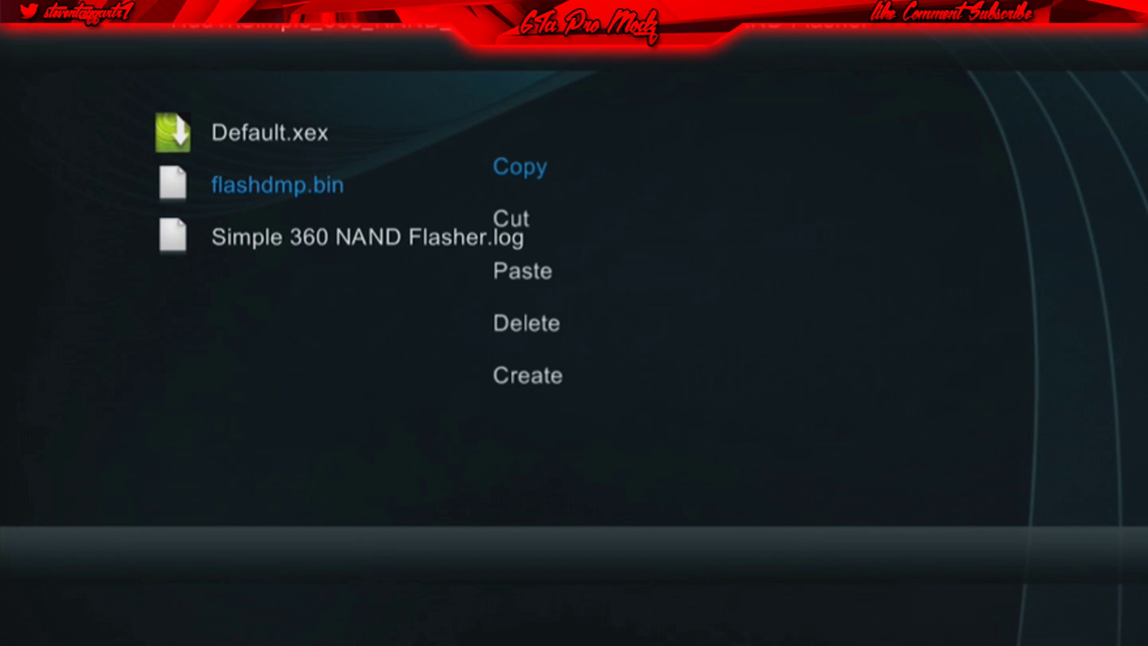
key("Return")
key("Escape")
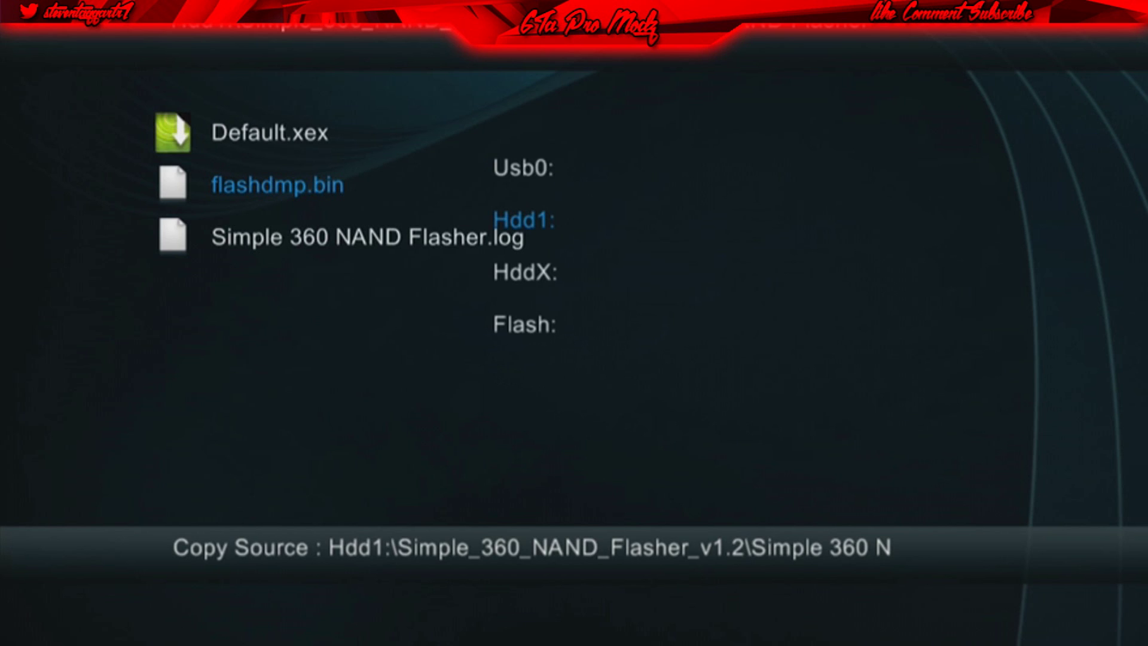
key("Up")
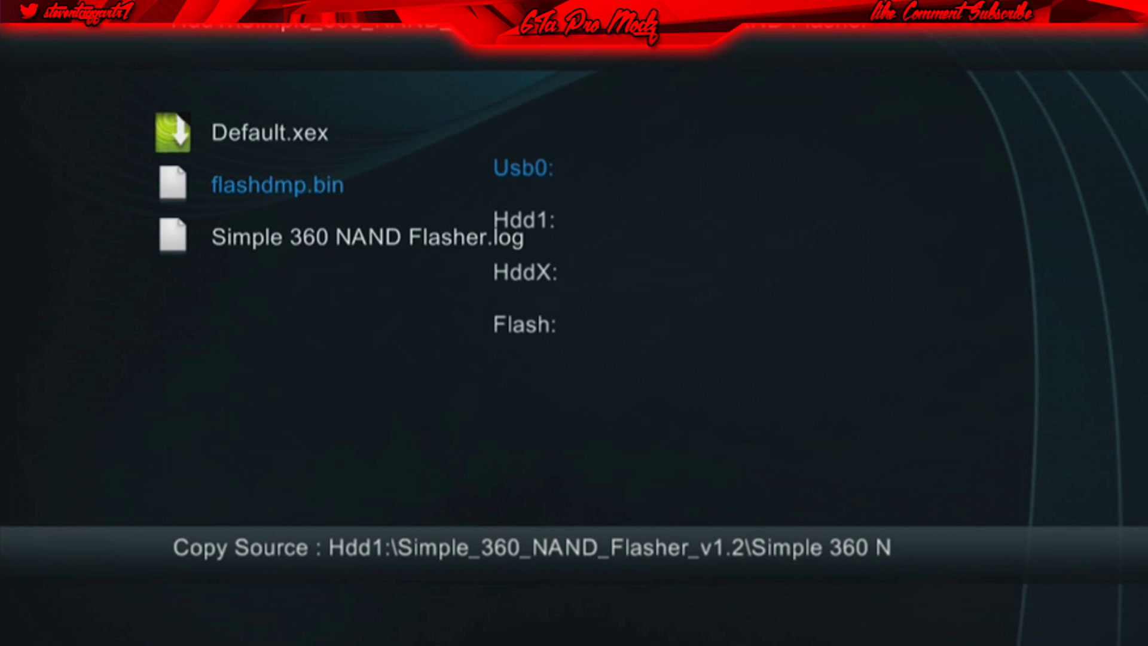
key("Return")
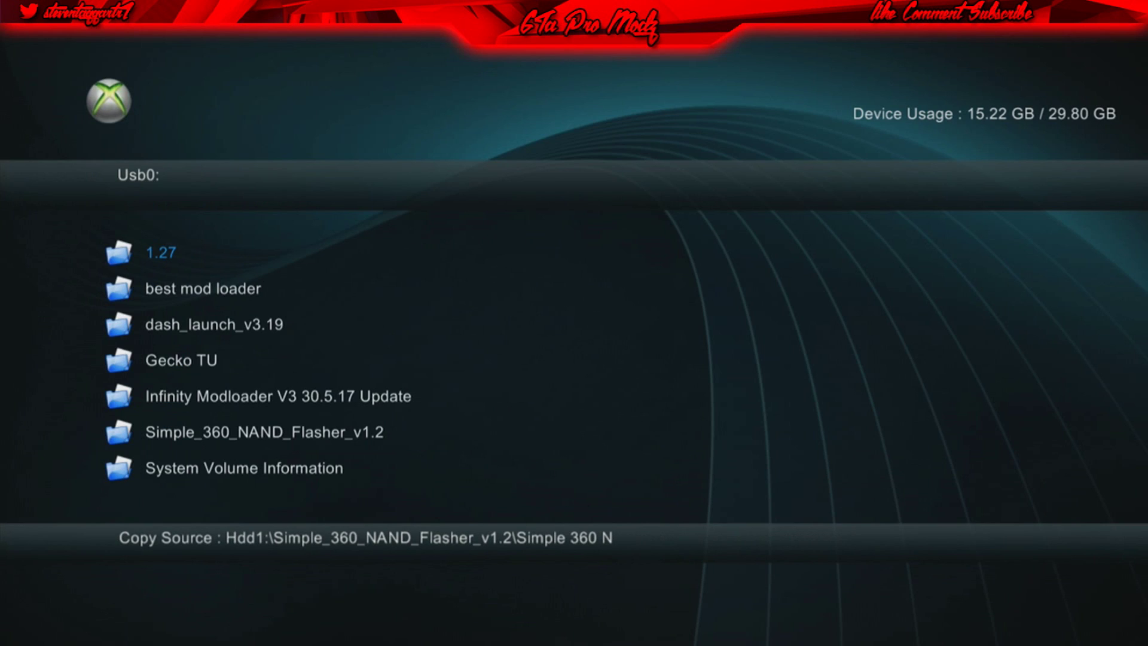
key("y")
key("Return")
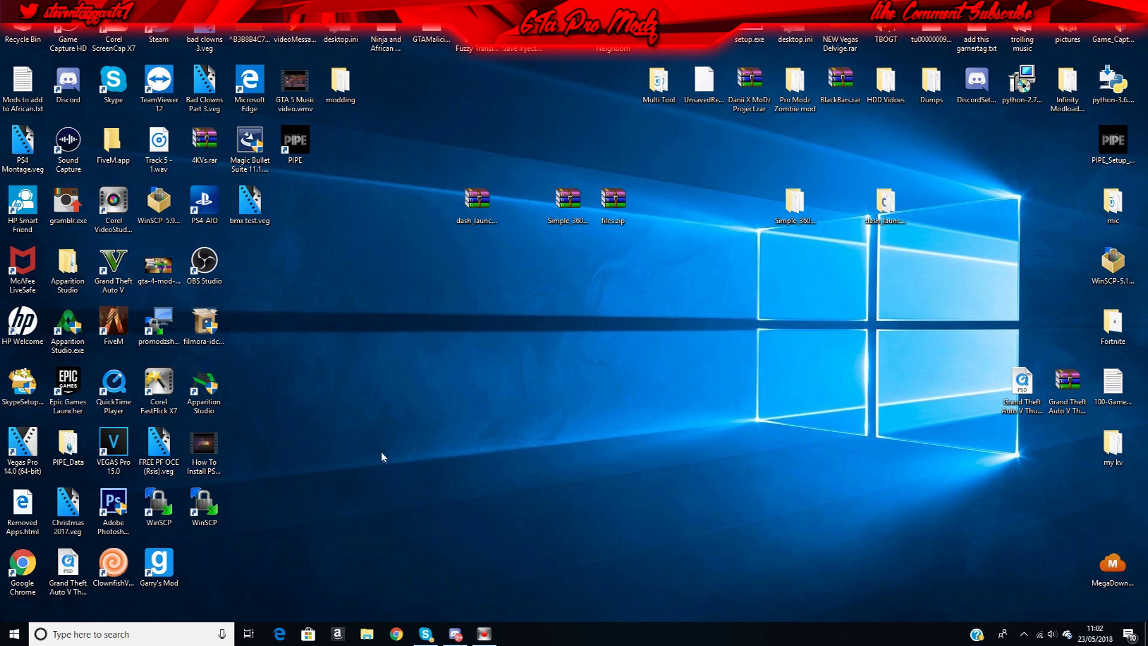
On the PC, copy flashdmp.bin from USB Drive (F:) to the desktop and place it beside the dash_launch folder.
left_click(366, 635)
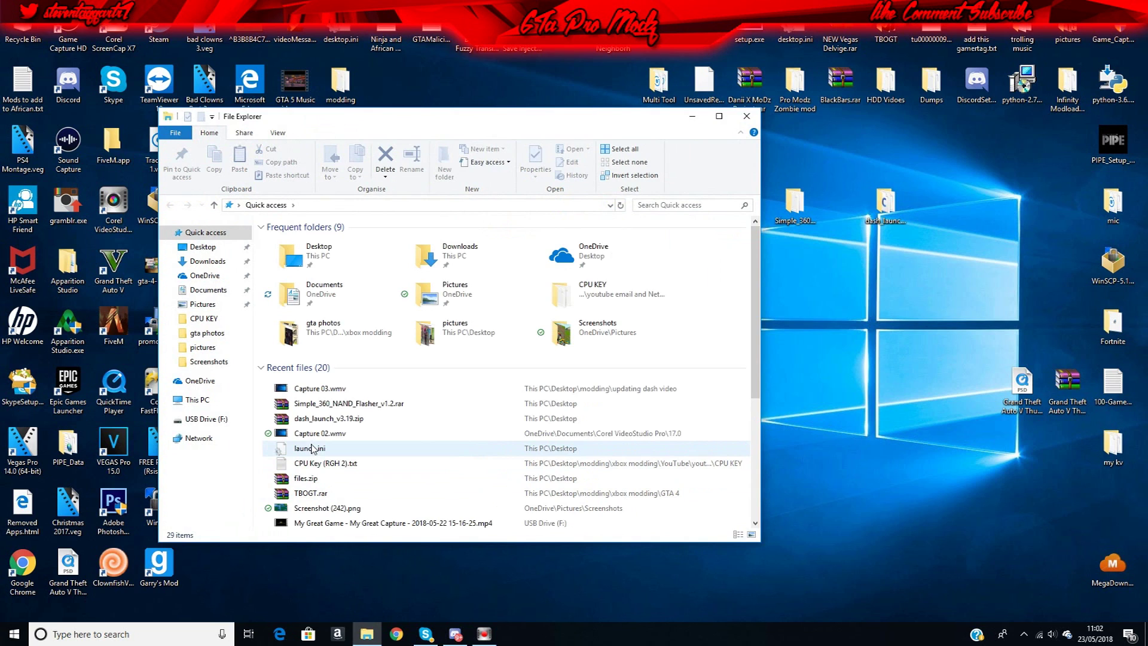
left_click(229, 418)
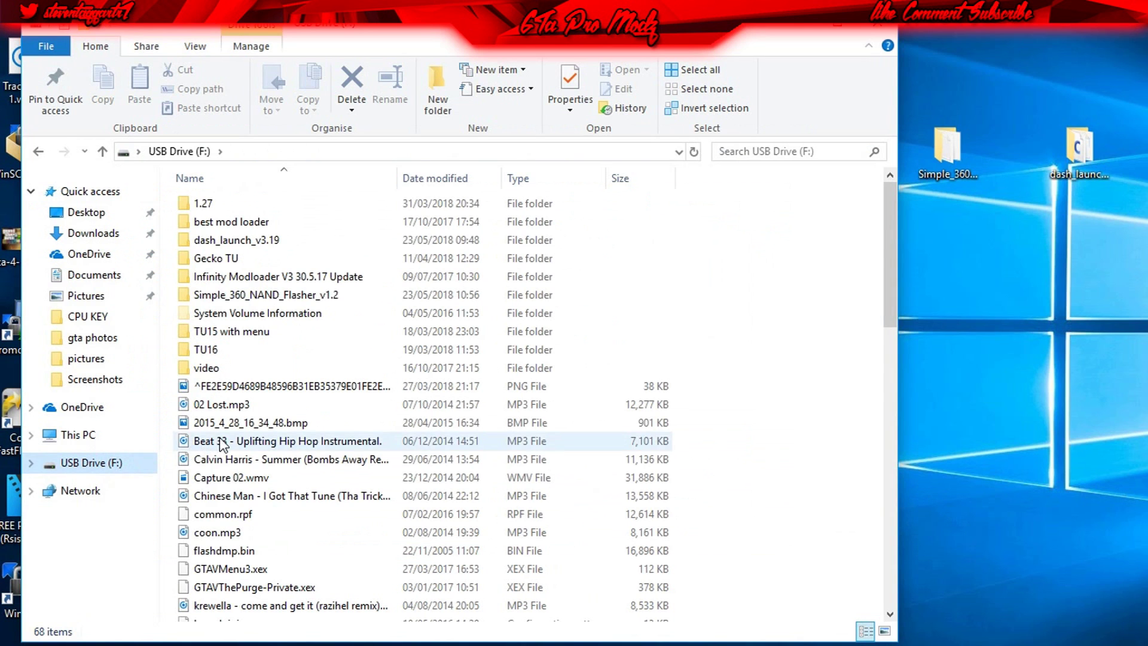
left_click(210, 551)
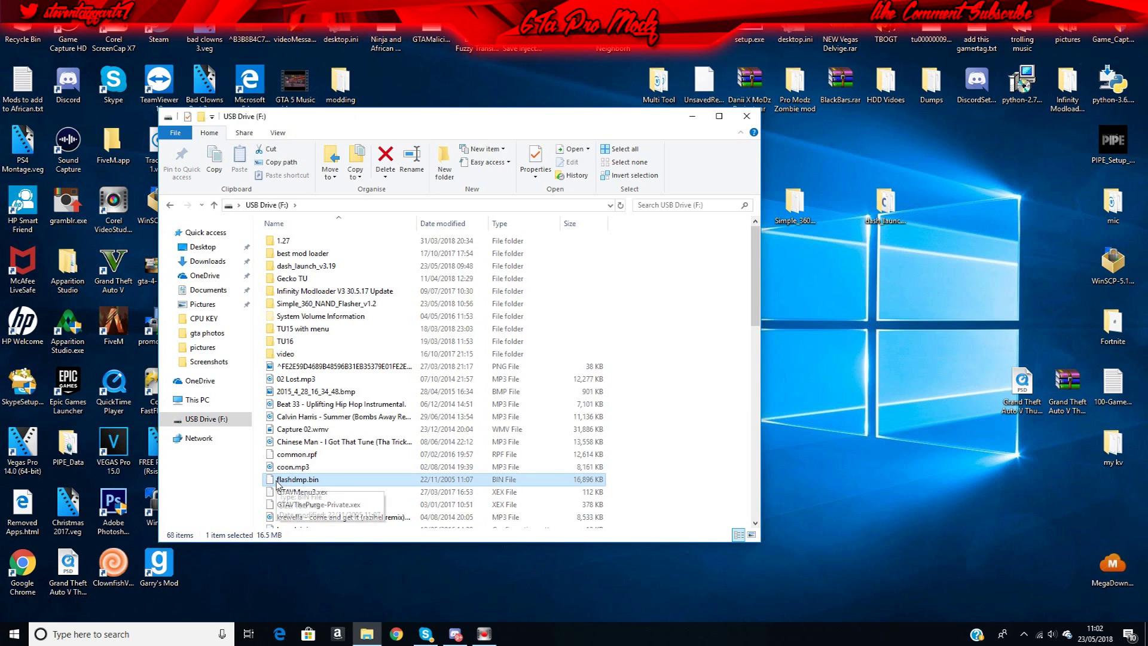
left_click_drag(277, 484, 825, 378)
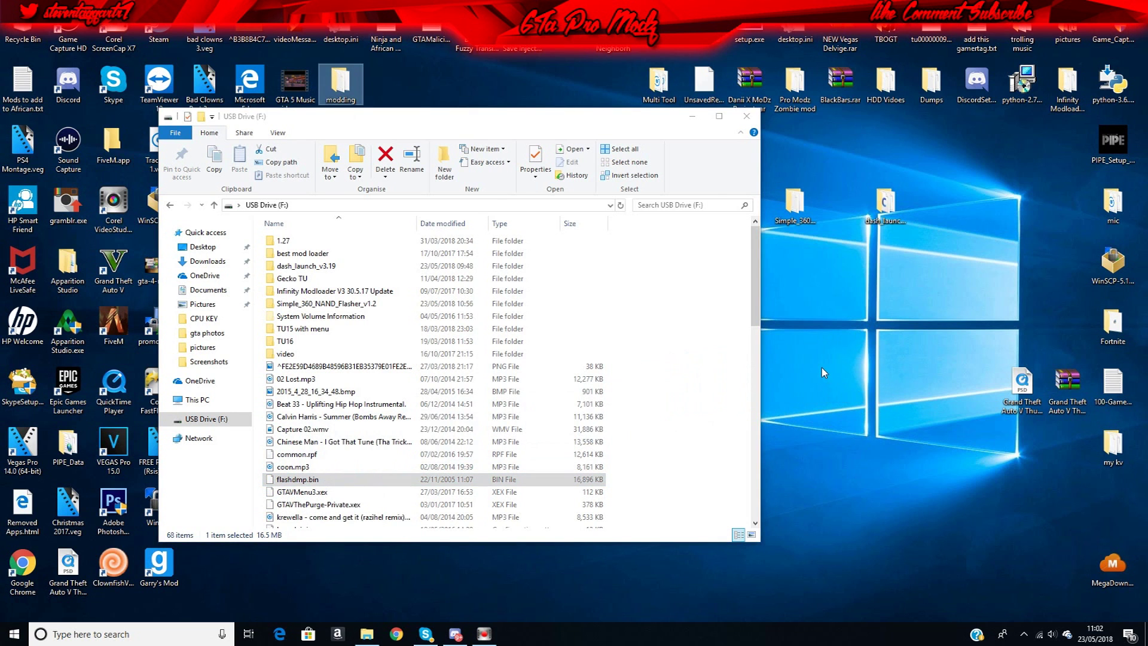
left_click(746, 116)
left_click_drag(902, 356, 988, 158)
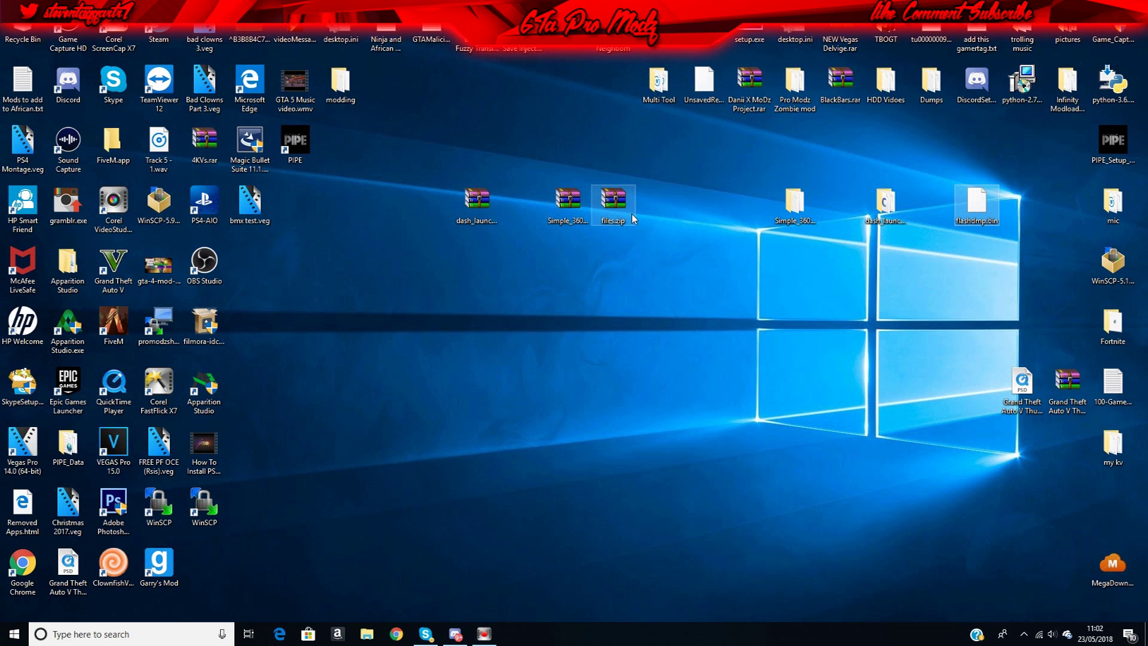
Open files.zip, run xeBuild GUI from the xeBuild_GUI_2.098 (17526) folder and close the archive window.
double_click(625, 211)
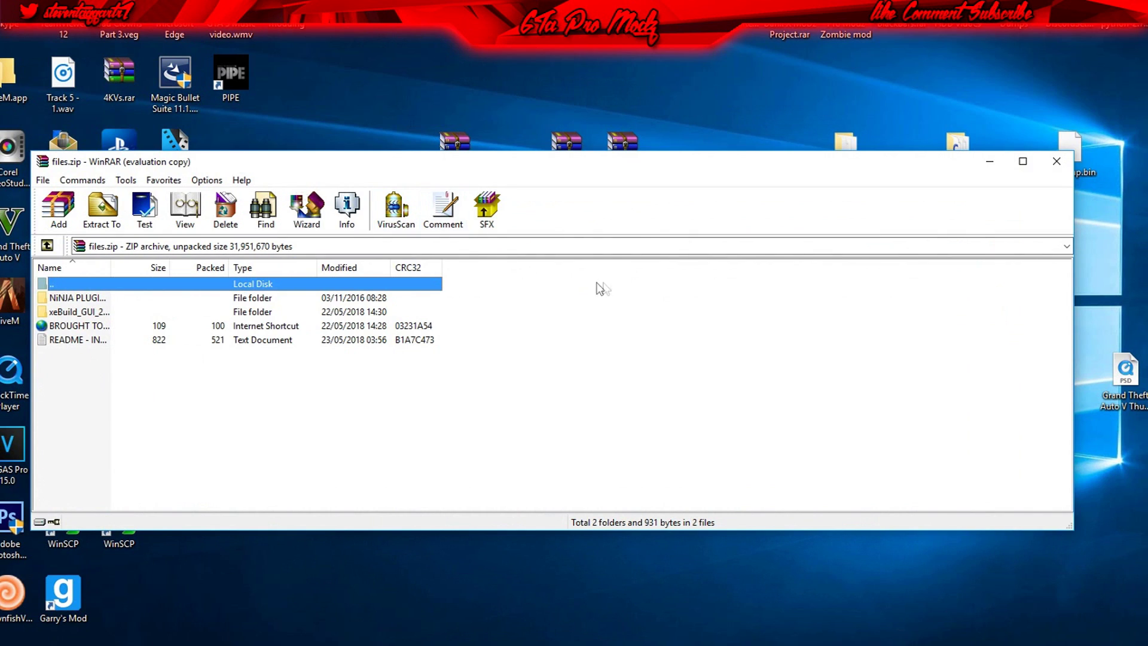
left_click(661, 292)
double_click(58, 314)
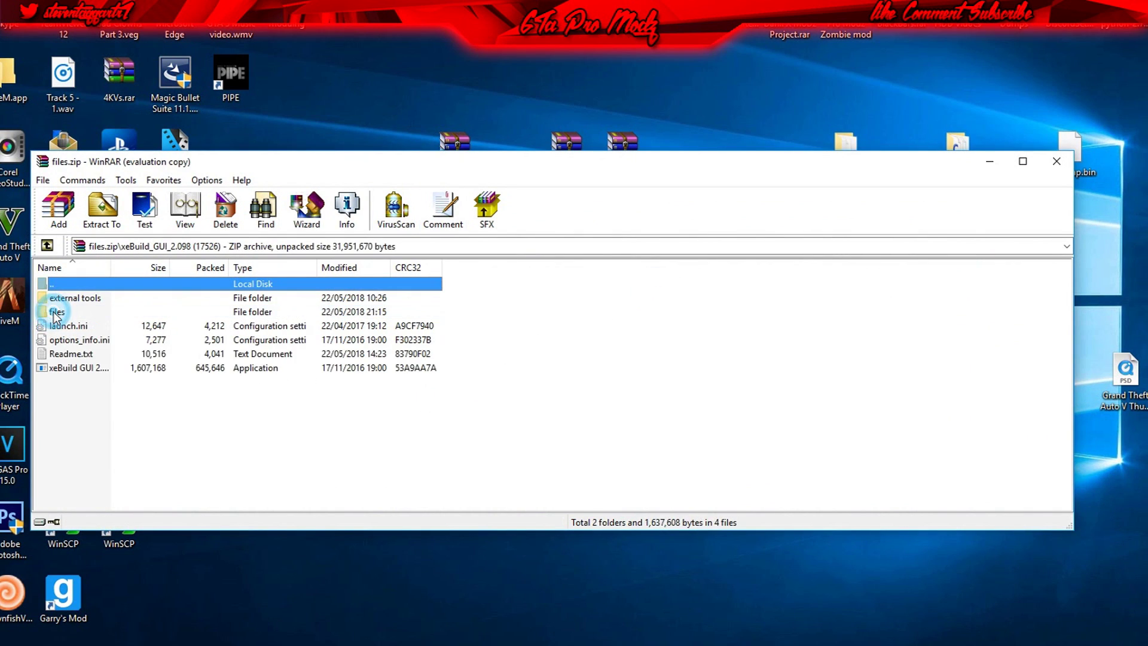
double_click(66, 372)
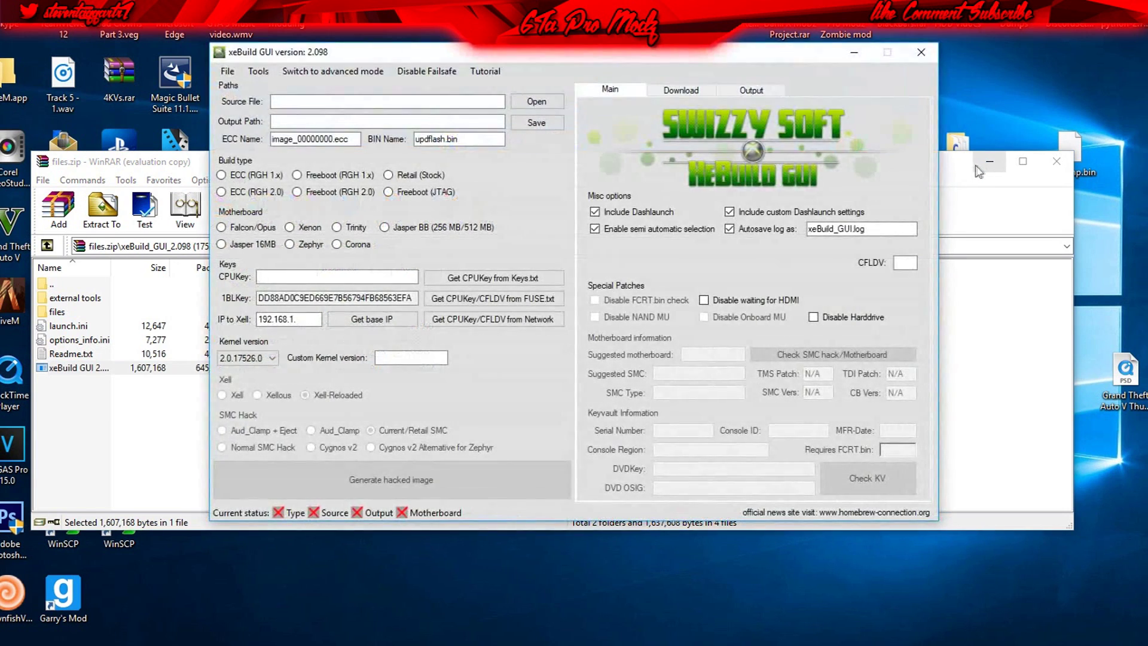
left_click(973, 165)
left_click(989, 161)
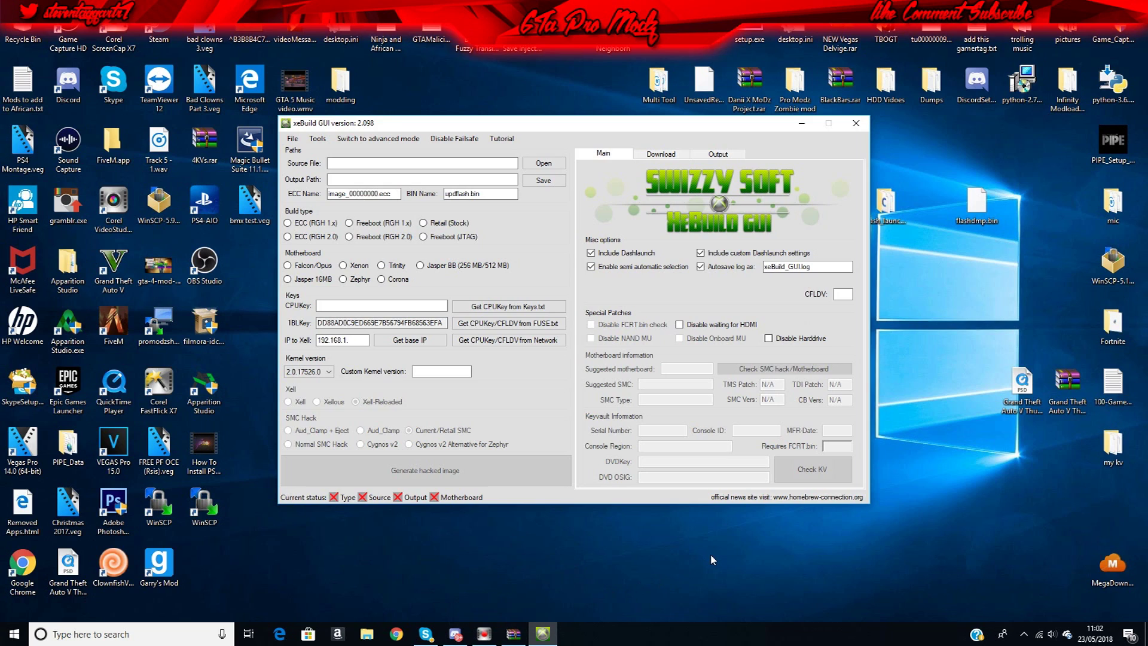
mouse_move(514, 632)
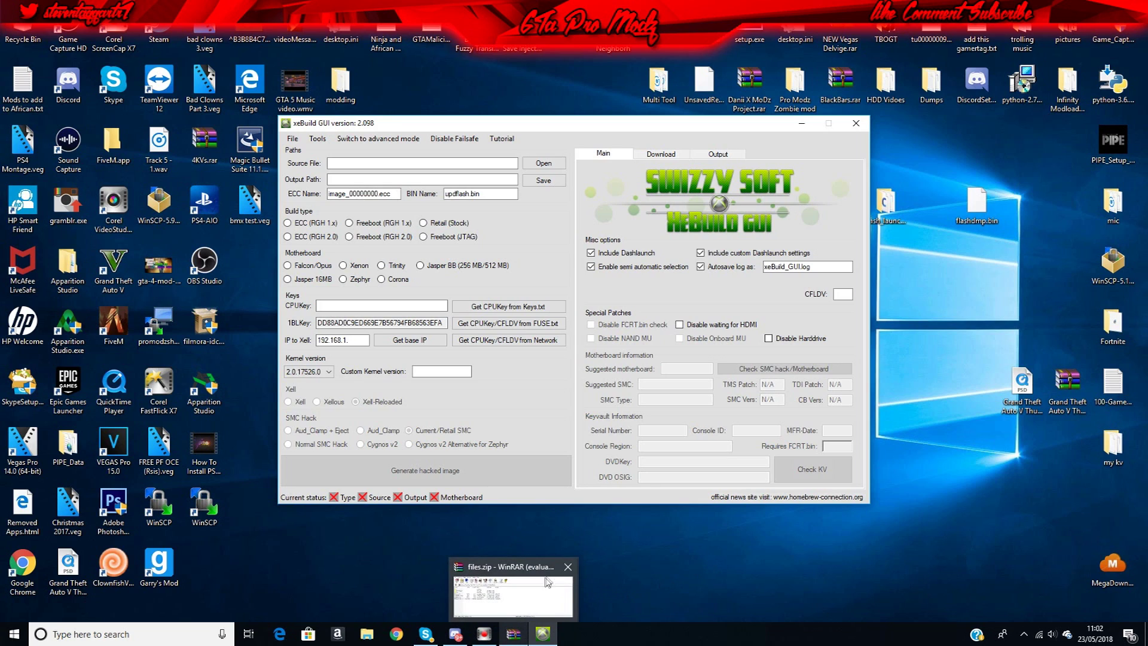
left_click(565, 566)
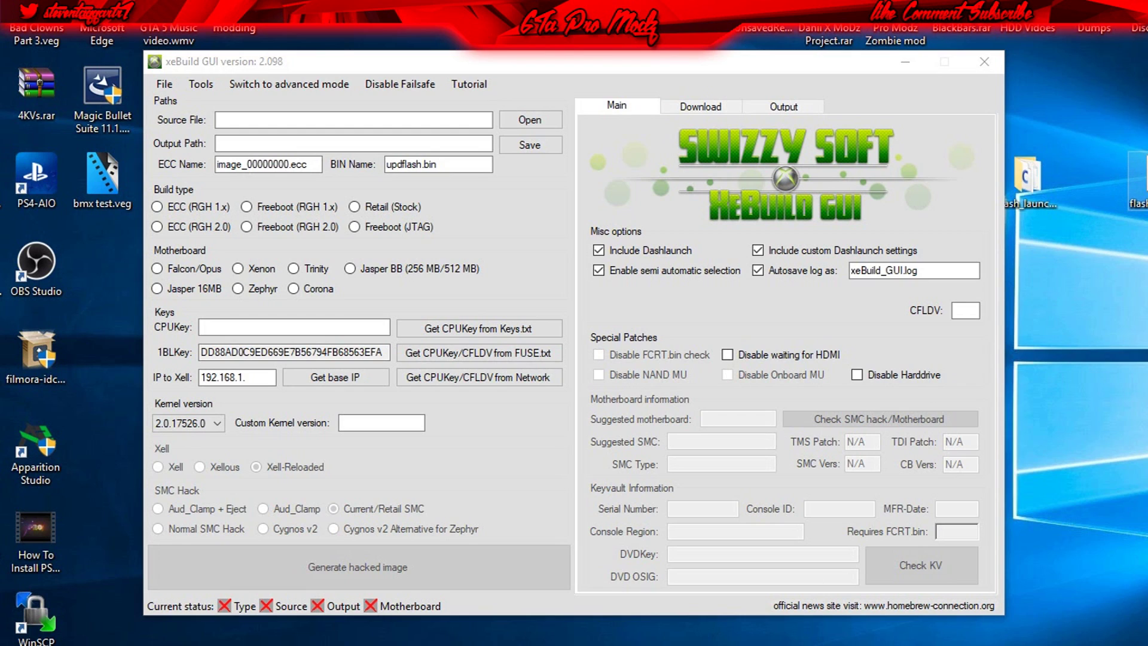
Load the desktop's flashdmp.bin as the source file and paste the console's CPU key into the CPUKey field.
left_click_drag(1139, 179, 409, 114)
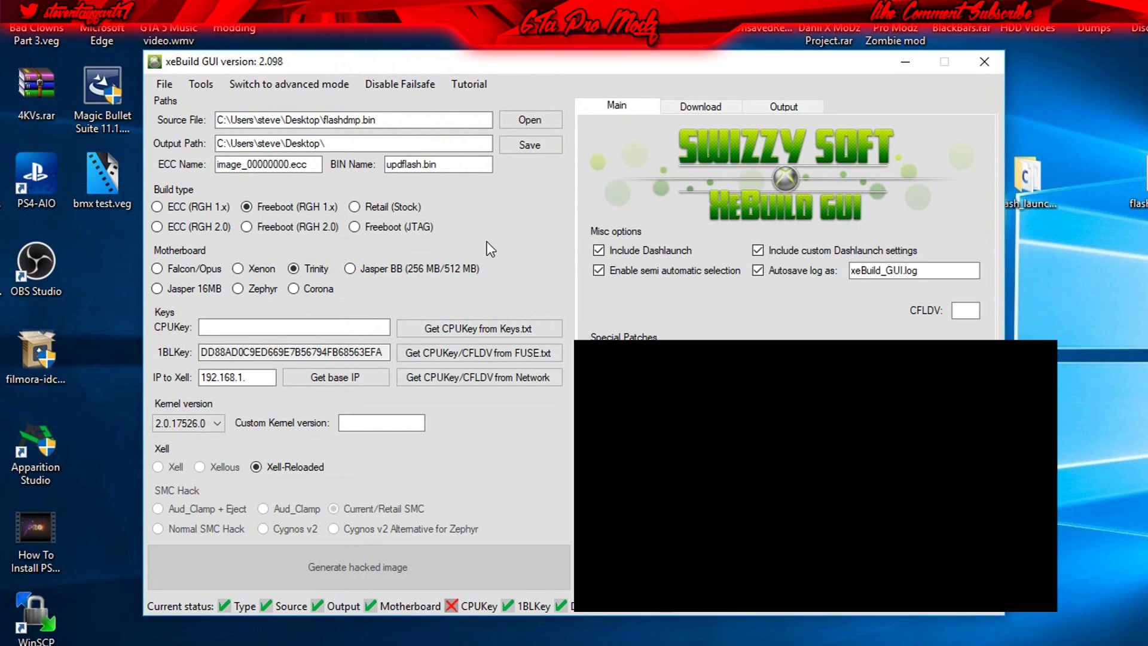
left_click(270, 325)
right_click(282, 327)
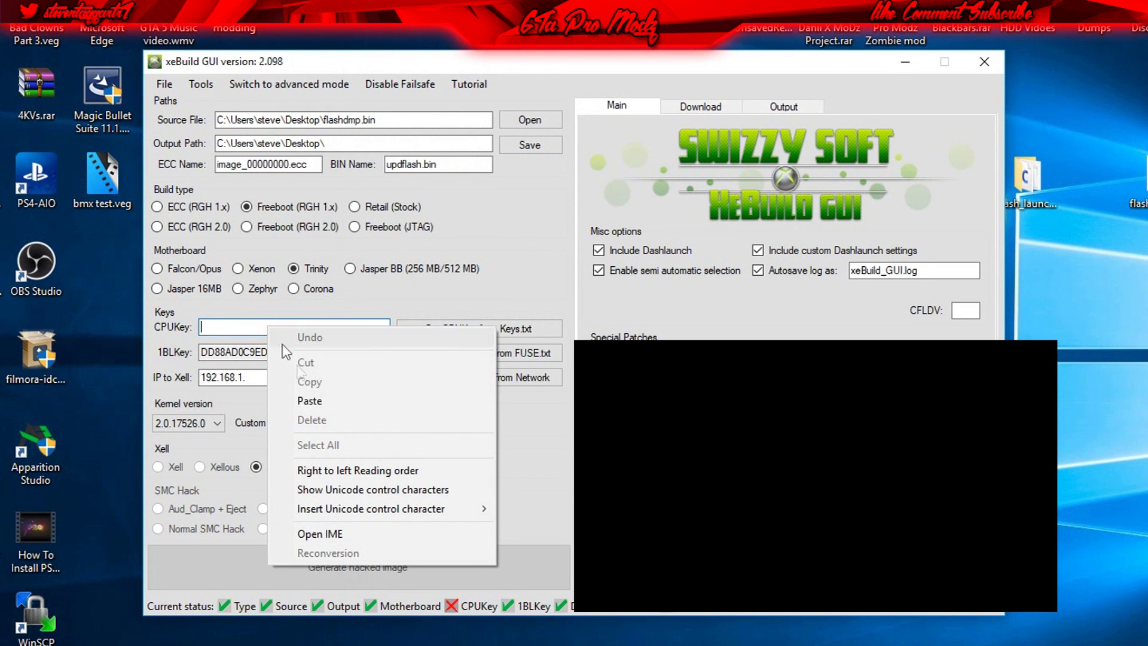
left_click(321, 400)
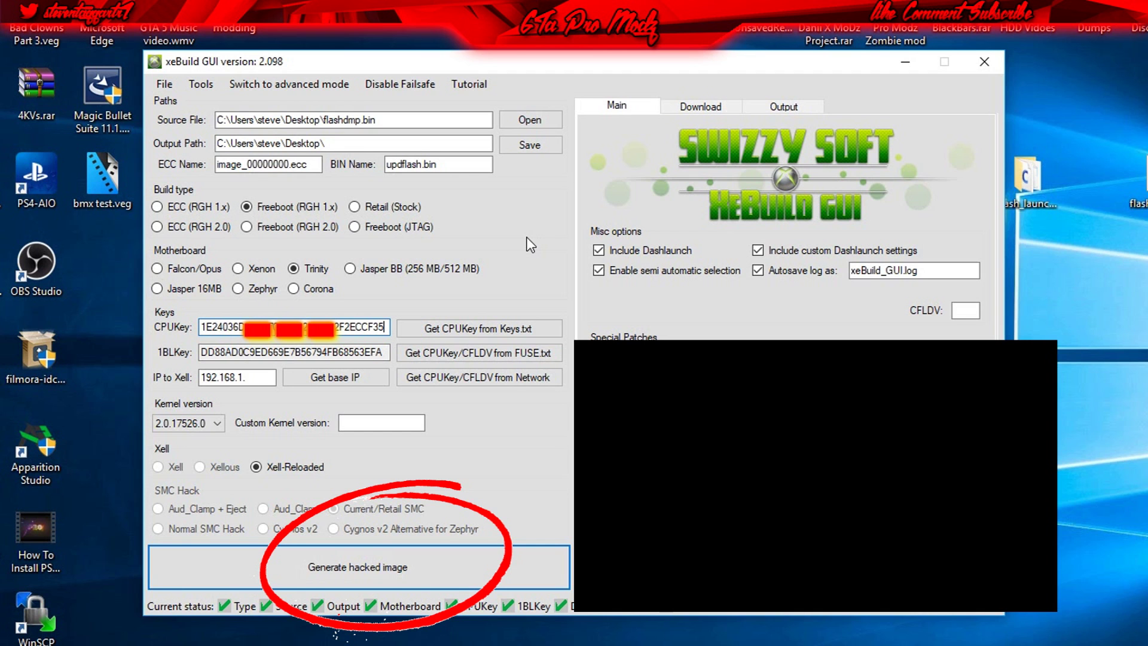
Generate the hacked image and keep the program and its output log open.
left_click(433, 577)
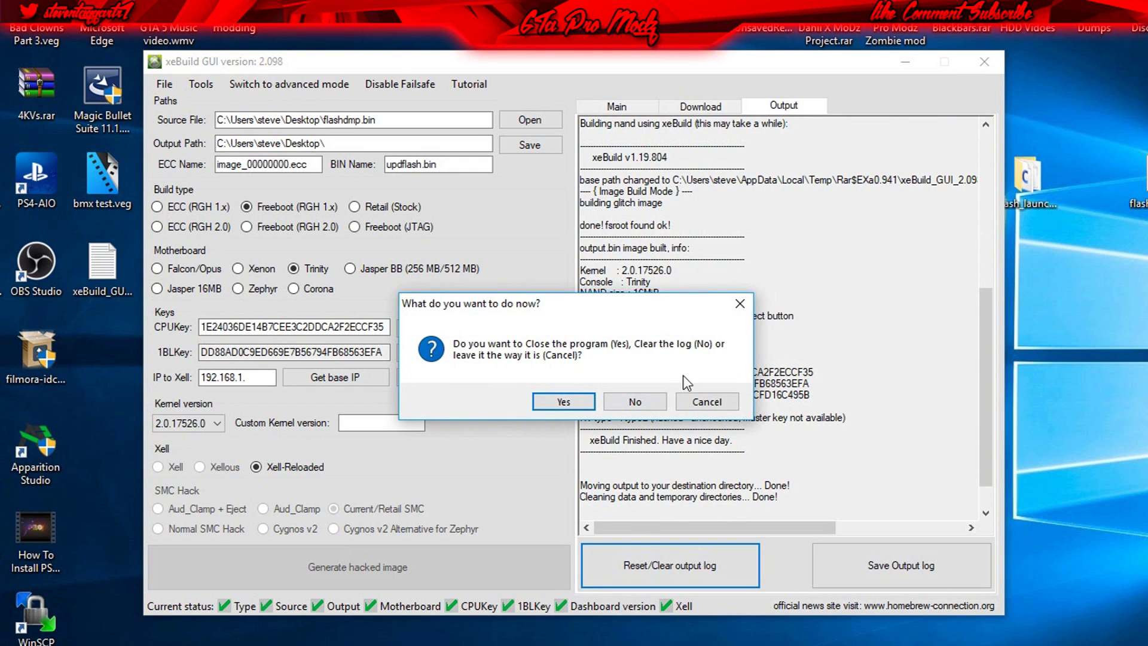
left_click(706, 401)
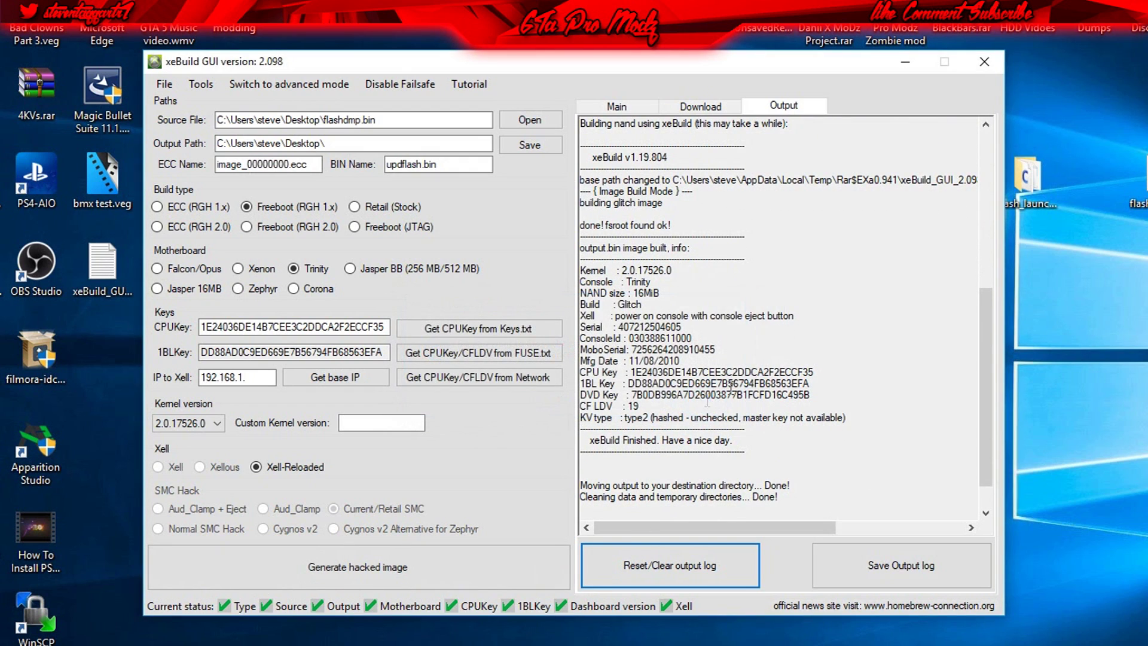
Minimise xeBuild GUI and move updflash.bin and the xeBuild_GUI log side by side in the middle of the desktop.
left_click(906, 63)
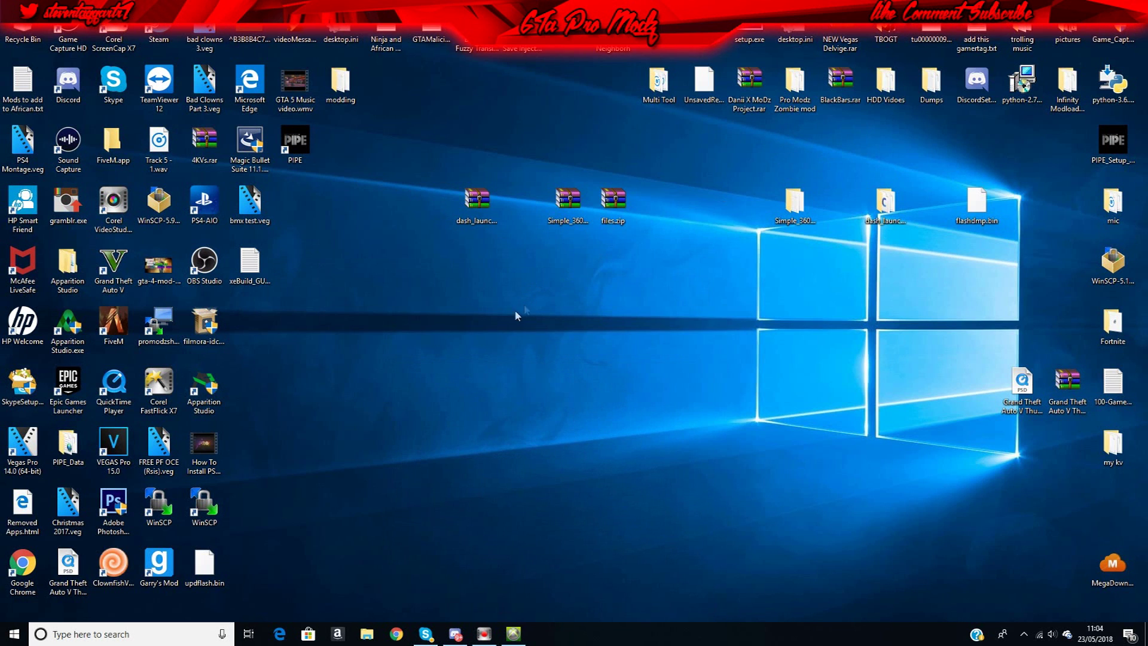
left_click_drag(203, 565, 601, 300)
left_click_drag(250, 263, 664, 326)
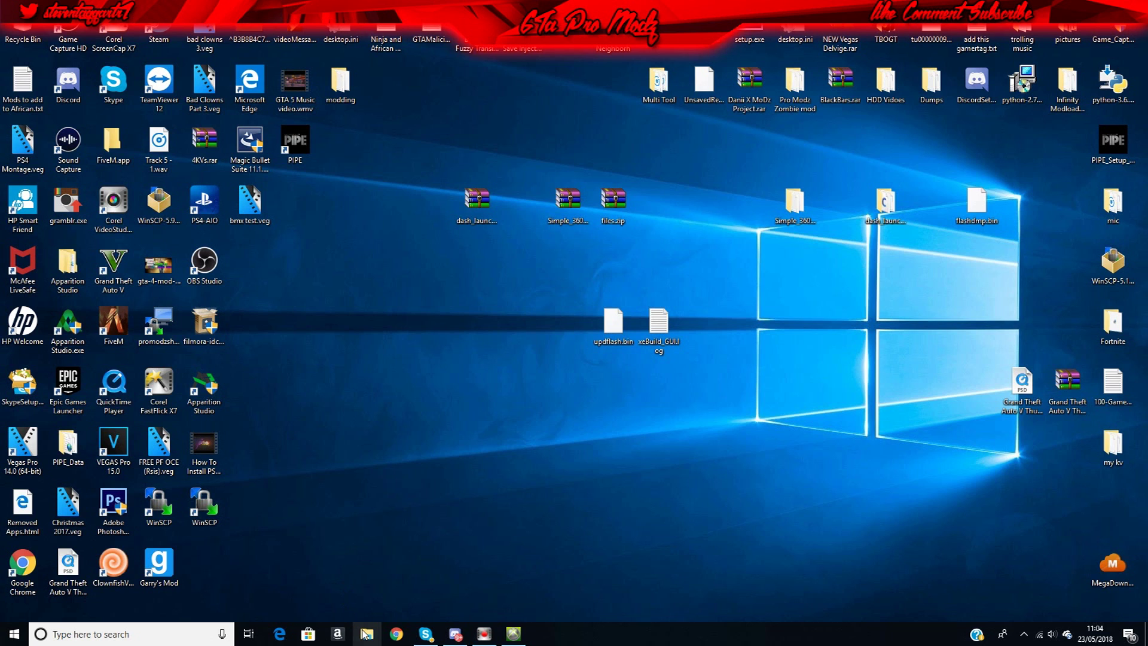
Open USB Drive (F:) in File Explorer and copy updflash.bin and the xeBuild_GUI log from the desktop onto it.
left_click(366, 633)
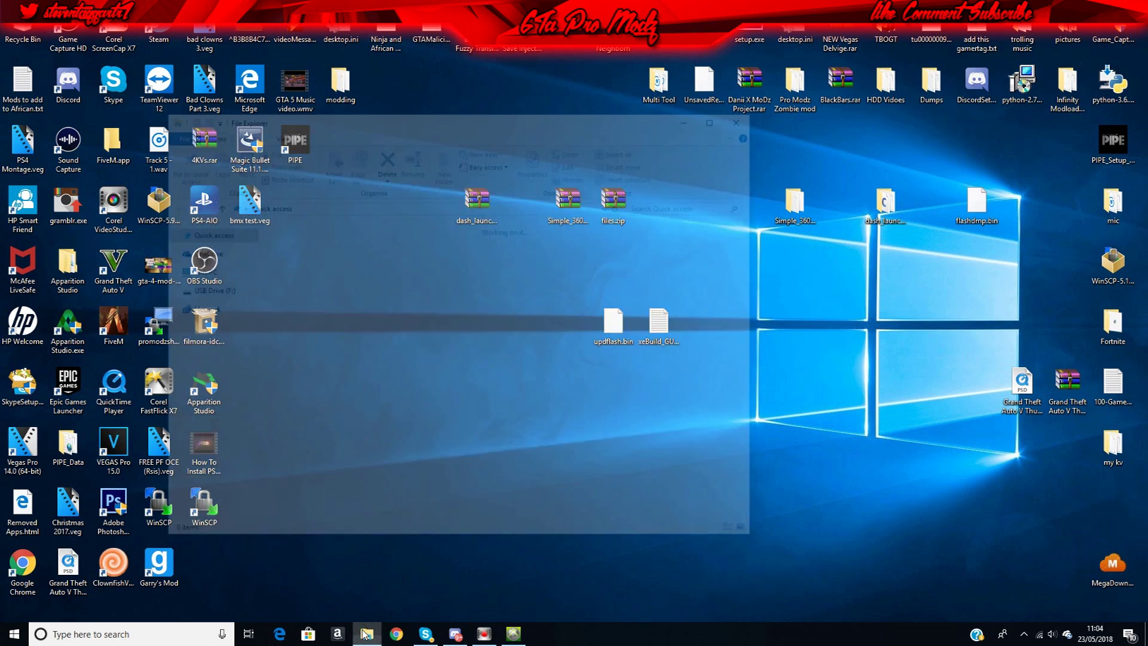
left_click(226, 421)
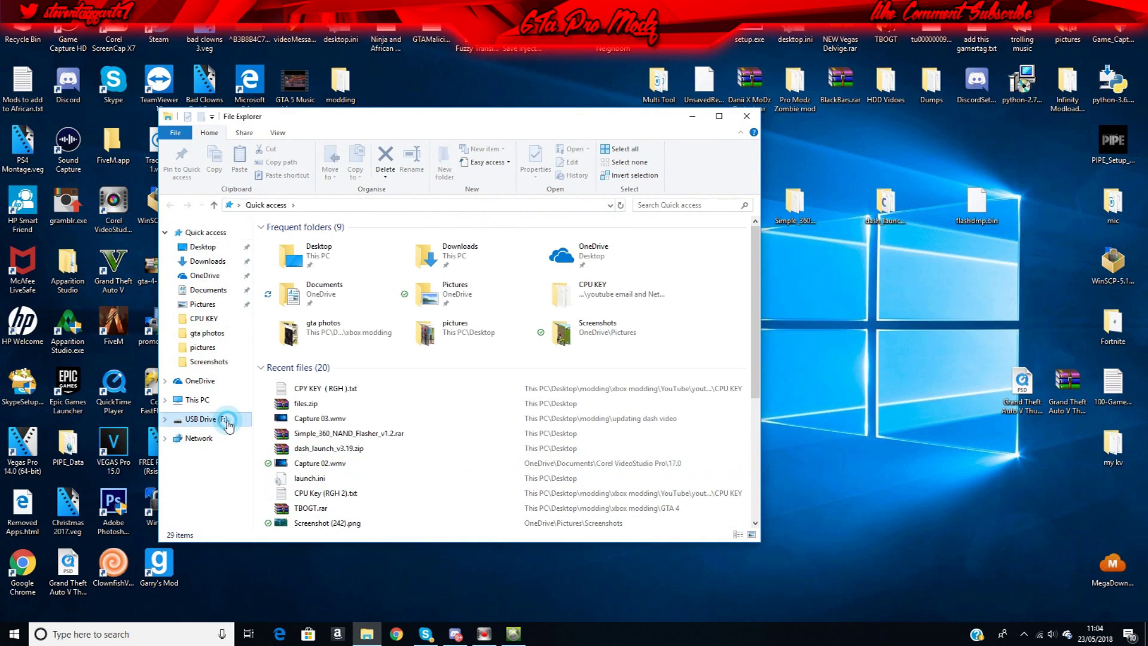
left_click_drag(553, 120, 343, 110)
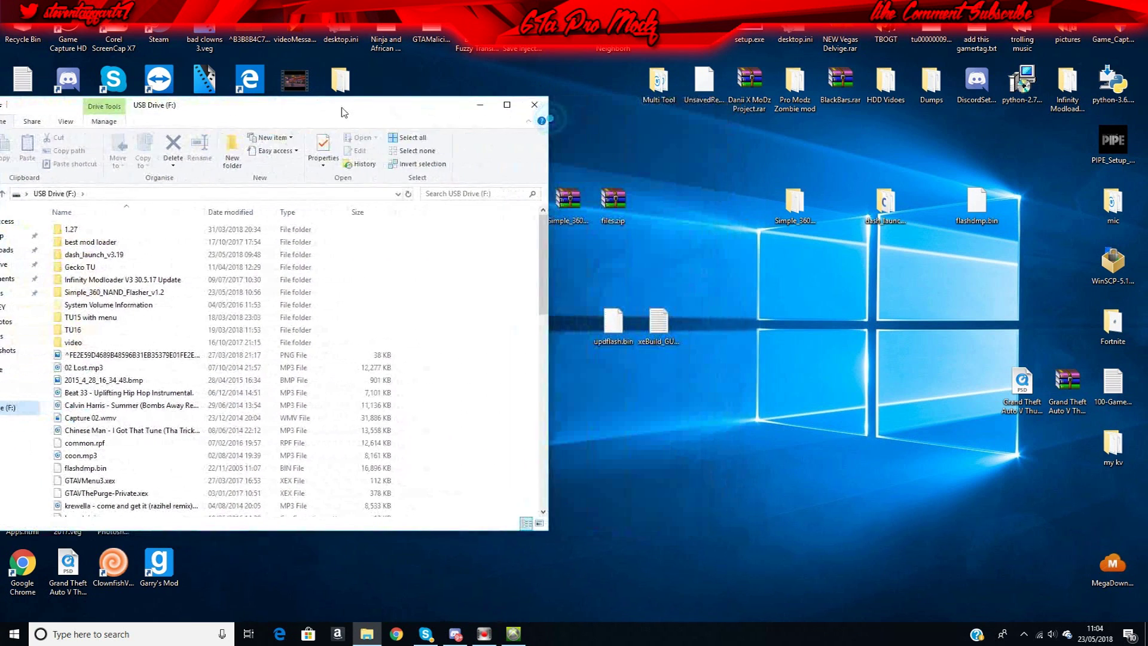
left_click_drag(565, 299, 681, 356)
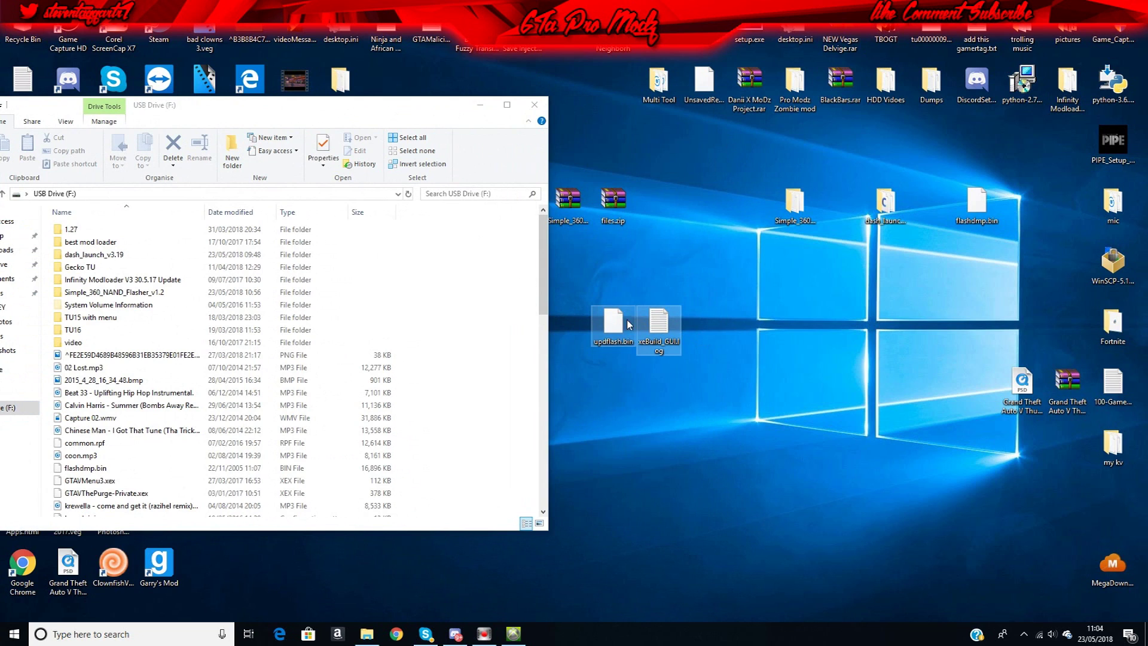
left_click_drag(622, 332, 492, 298)
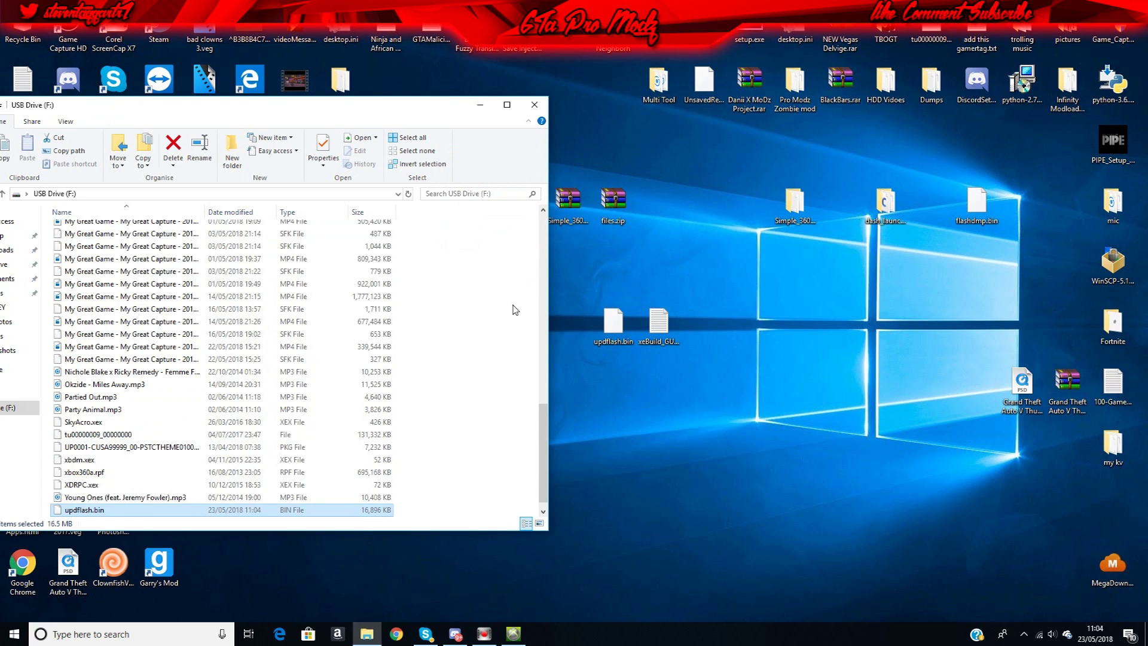
Refresh the USB drive's file listing and minimise its window.
left_click(513, 304)
left_click(409, 194)
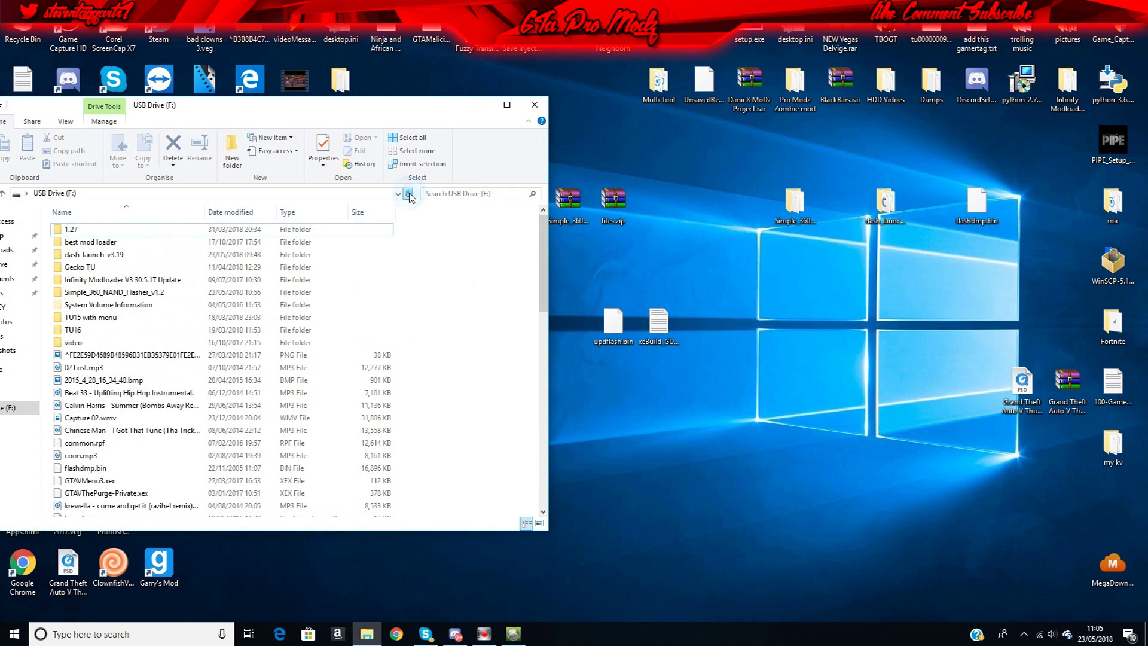
left_click(480, 104)
left_click_drag(557, 338, 1025, 156)
left_click(949, 287)
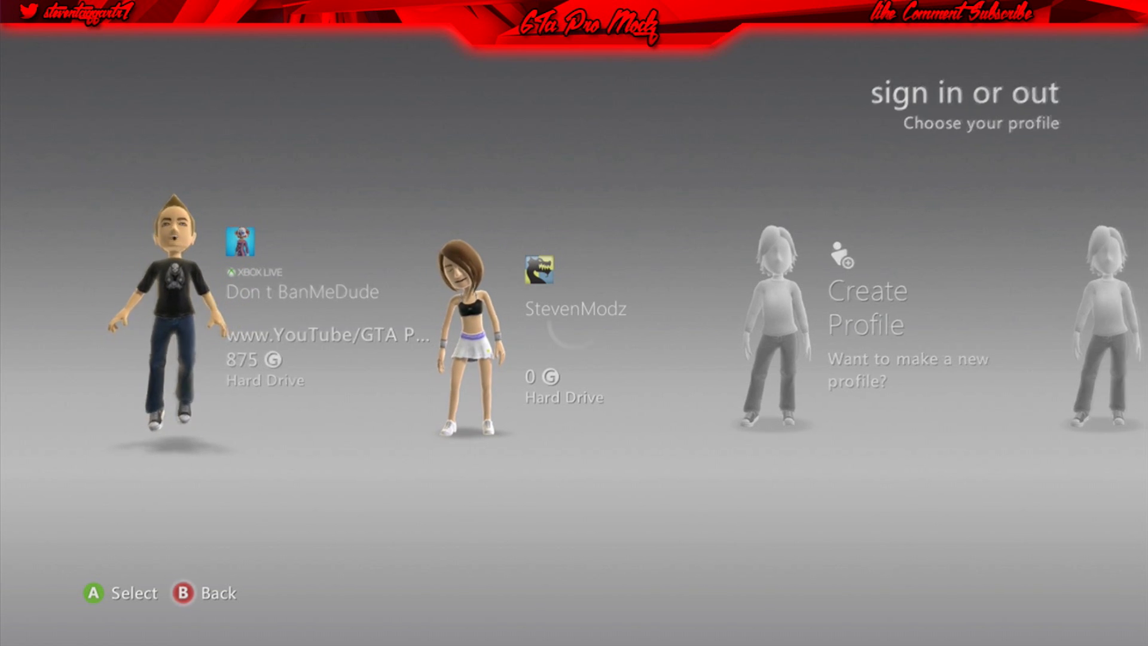
On the Xbox 360, launch the file manager and sign in with the Xbox Live profile stored on the hard drive.
key("Right")
key("Right")
key("Return")
key("Right")
key("Right")
key("Right")
key("Right")
key("Right")
key("Right")
key("Right")
key("Right")
key("Return")
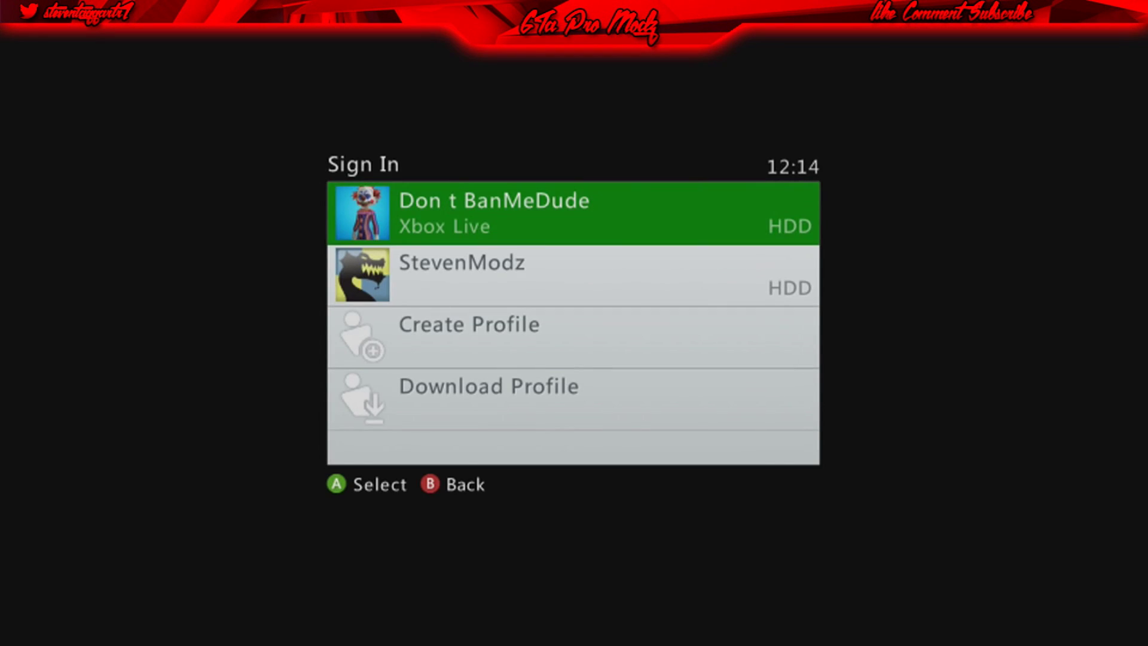
key("Return")
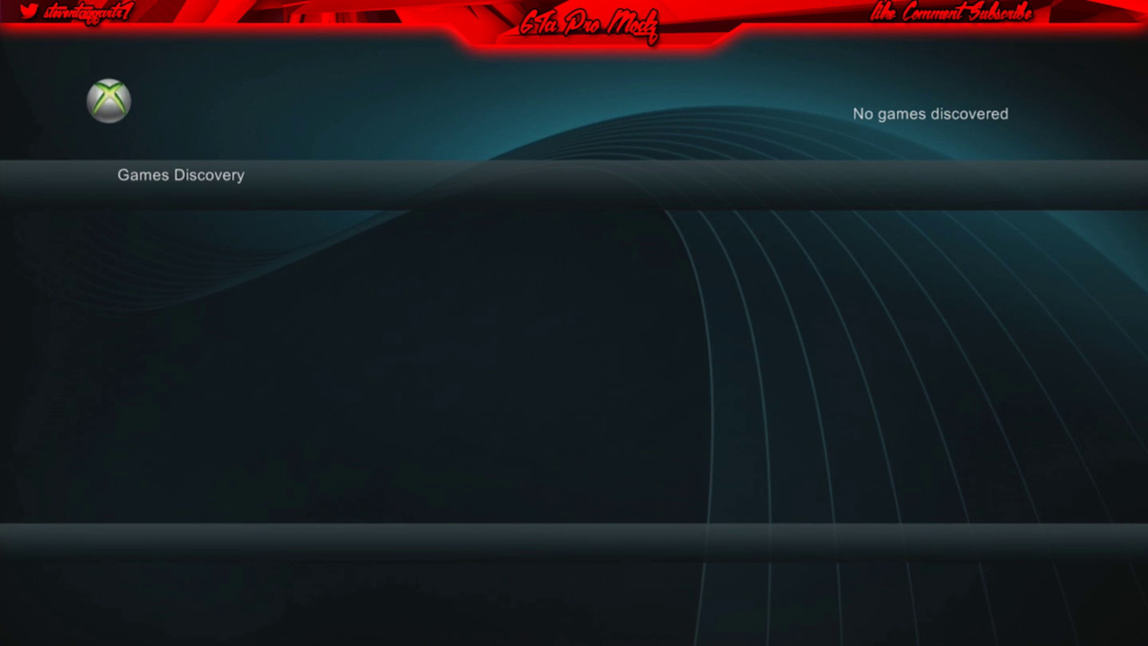
Find updflash.bin in the root of Usb0: and copy it.
key("Down")
key("Down")
key("Down")
key("Down")
key("Down")
key("Down")
key("Down")
key("Down")
key("Down")
key("Down")
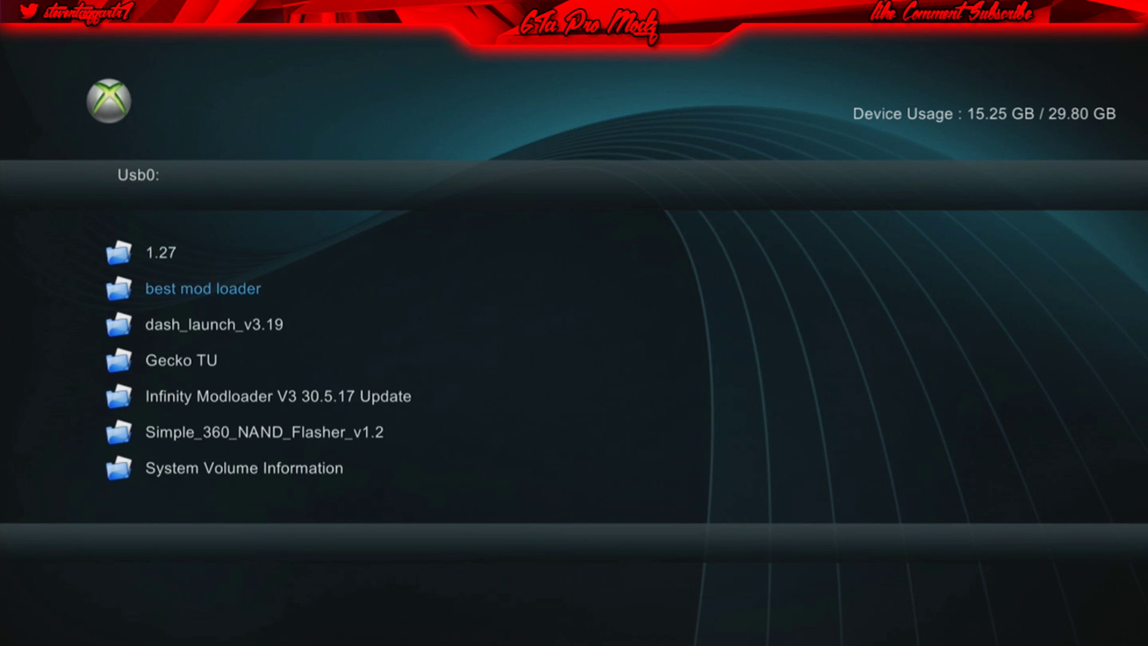
key("Down")
key("Down")
key("Down")
key("Down")
key("Down")
key("Down")
key("Down")
key("Down")
key("Down")
key("Down")
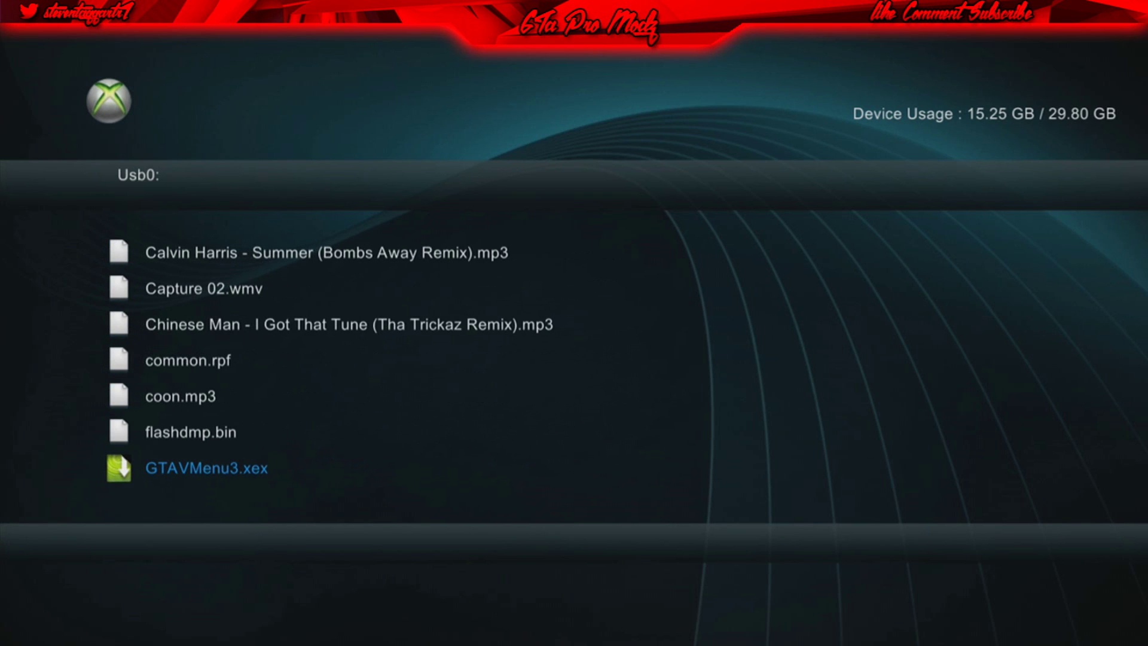
key("Down")
key("Down")
key("Down")
key("Down")
key("Down")
key("Down")
key("Down")
key("Down")
key("Down")
key("Down")
key("Down")
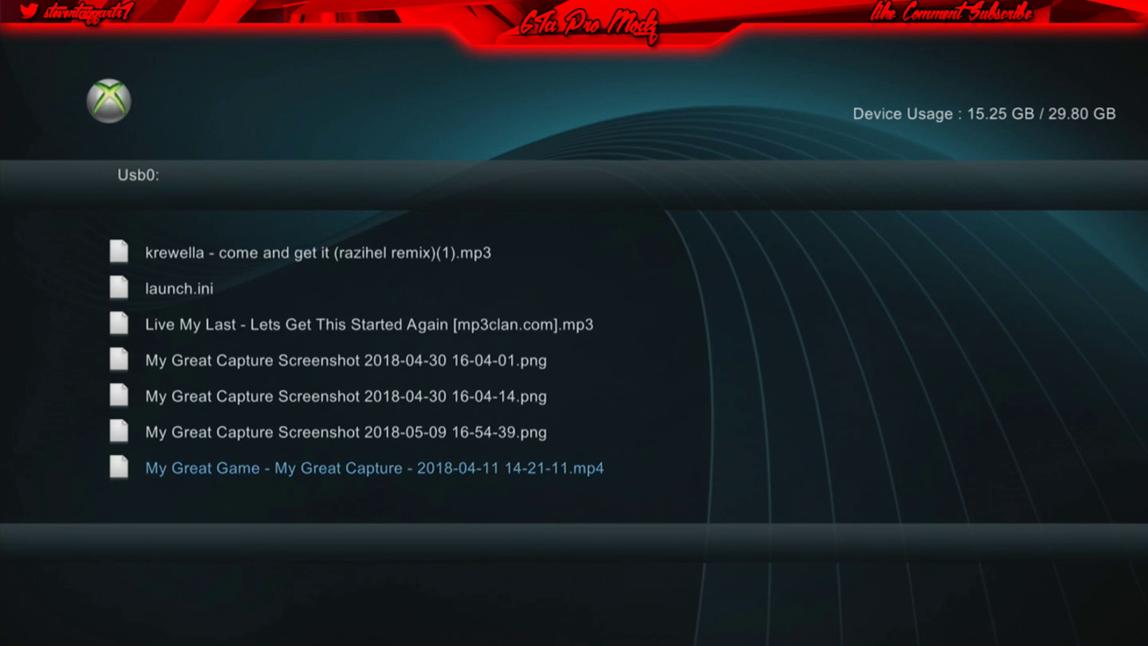
key("Down")
key("Down")
key("Down")
key("Down")
key("Down")
key("Down")
key("Down")
key("Down")
key("Down")
key("Down")
key("Down")
key("Down")
key("Down")
key("Down")
key("Down")
key("Down")
key("Down")
key("Down")
key("Down")
key("Down")
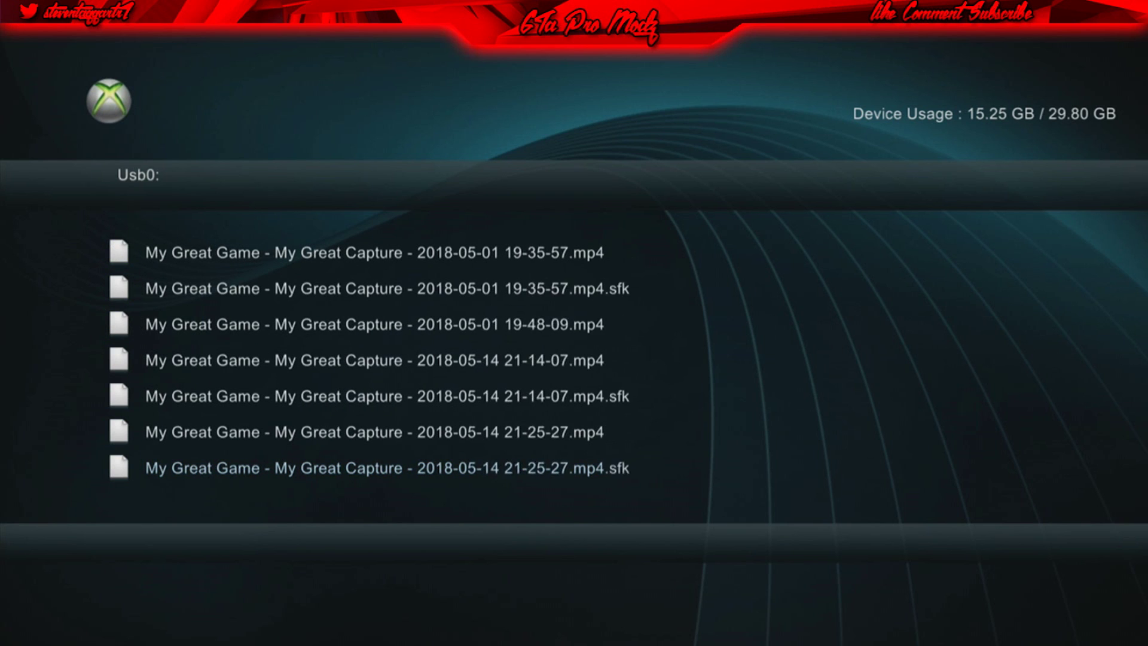
key("Down")
key("Down")
key("Down")
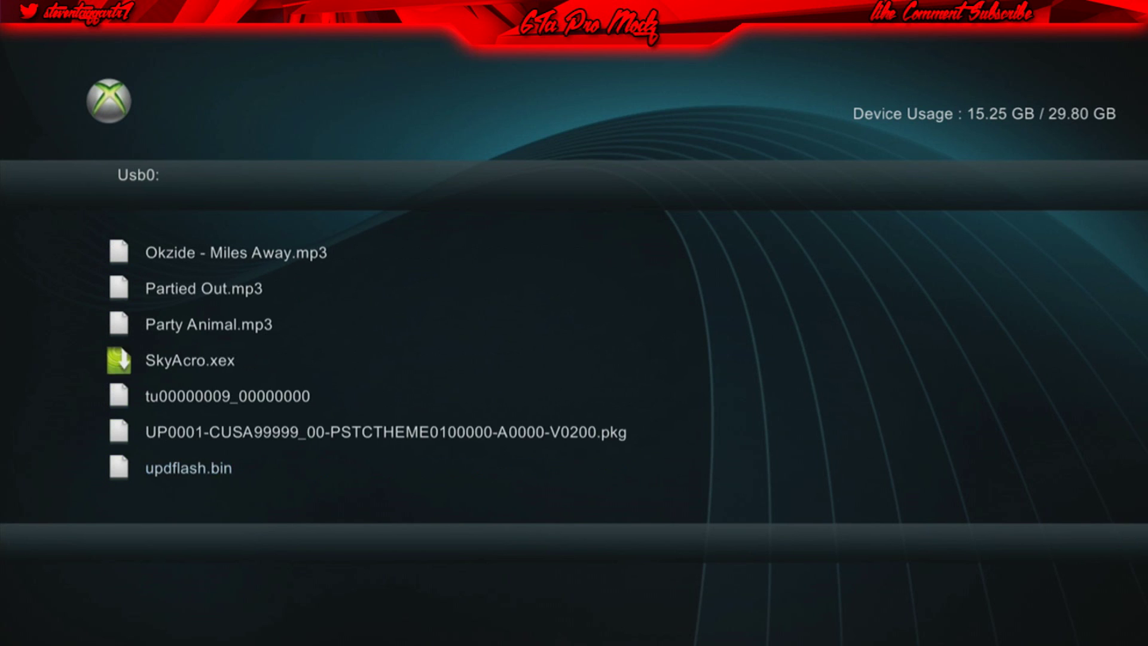
key("y")
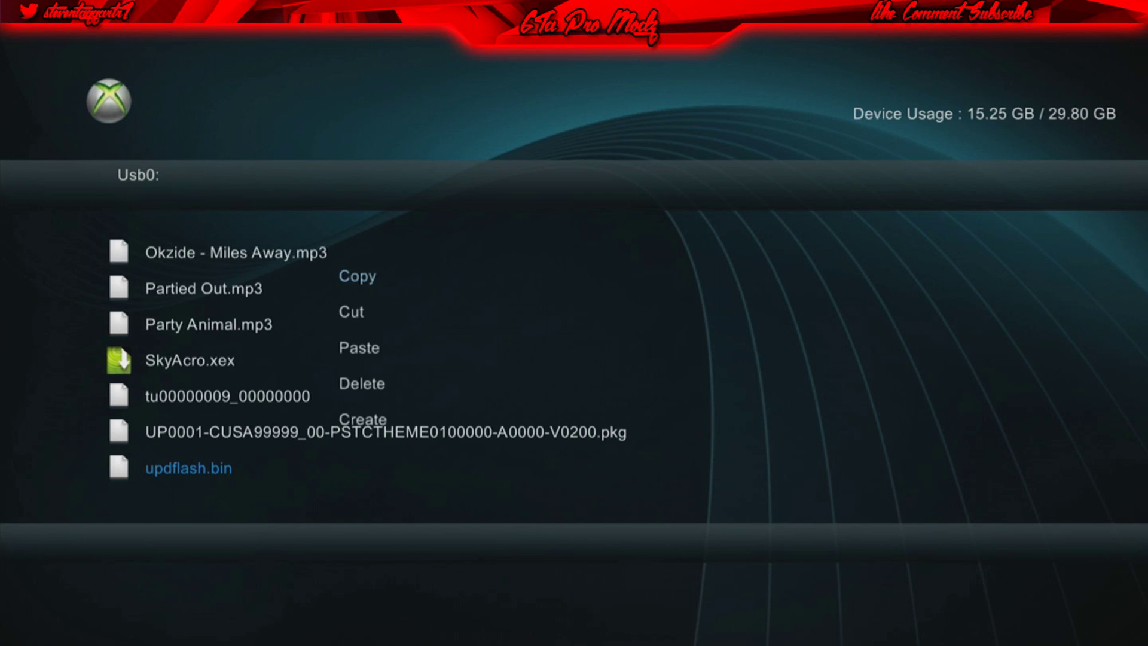
key("Return")
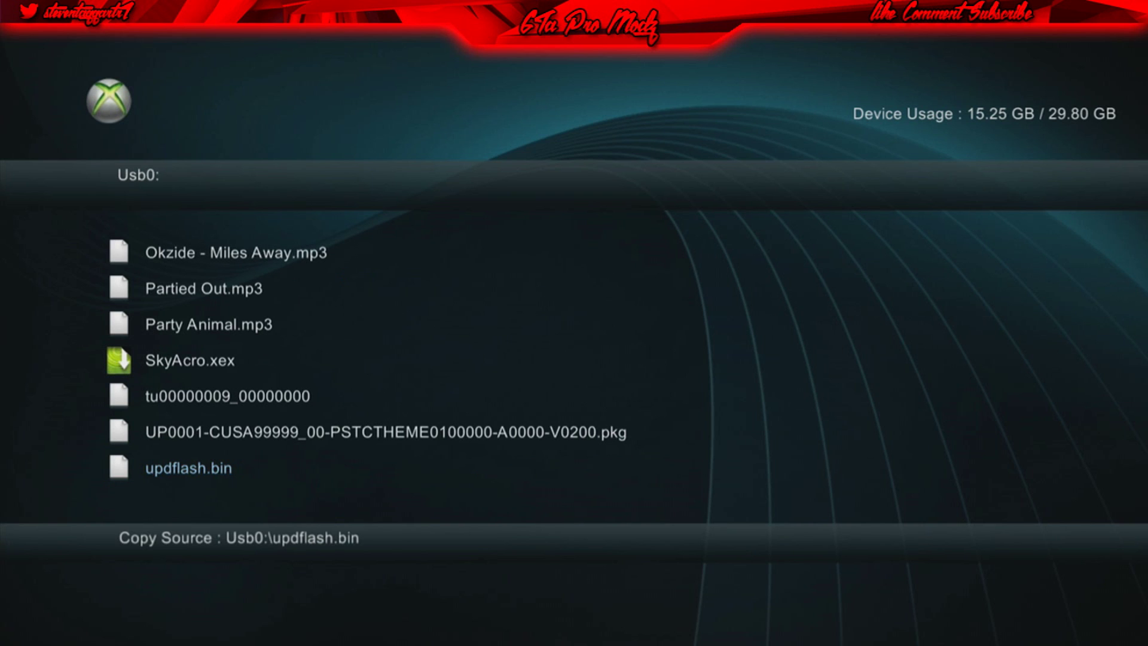
Paste updflash.bin into the Simple 360 NAND Flasher folder inside Simple_360_NAND_Flasher_v1.2 on Hdd1:.
key("x")
key("Down")
key("Return")
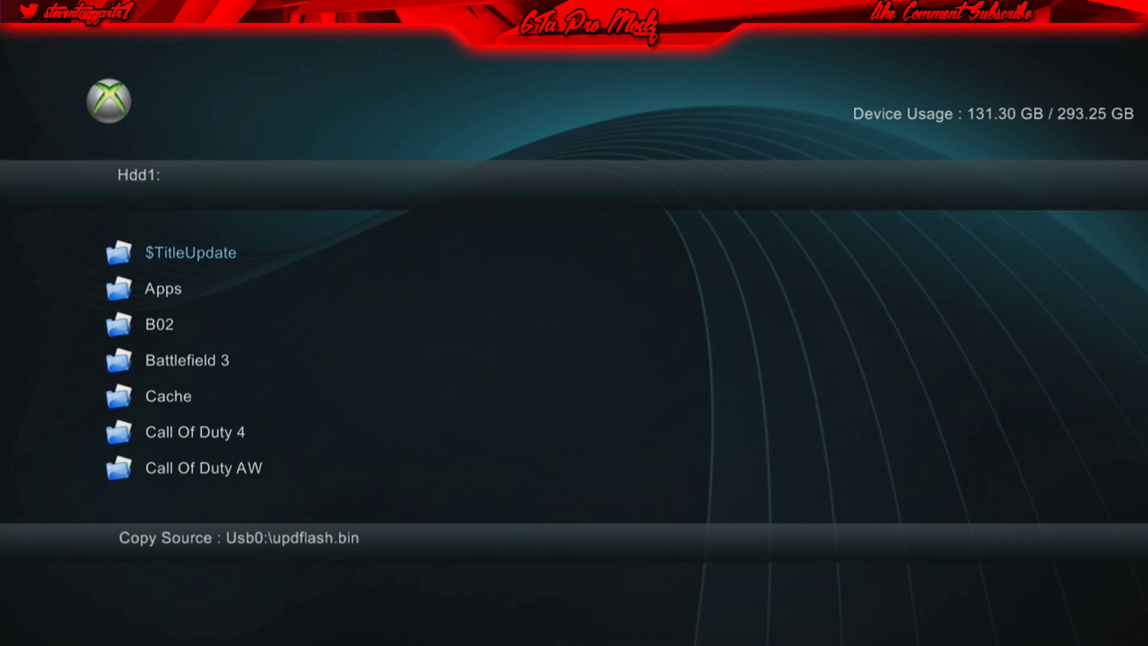
key("Down")
key("Down")
key("Down")
key("Down")
key("Down")
key("Down")
key("Down")
key("Down")
key("Down")
key("Down")
key("Down")
key("Down")
key("Down")
key("Down")
key("Down")
key("Down")
key("Down")
key("Down")
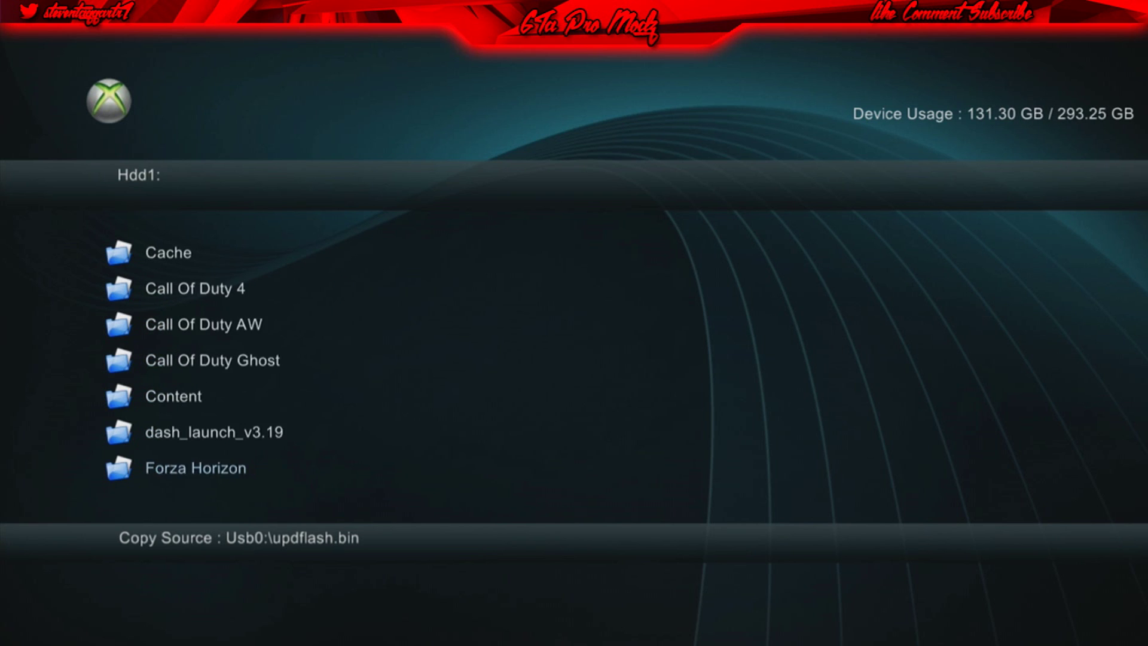
key("Down")
key("Down")
key("Down")
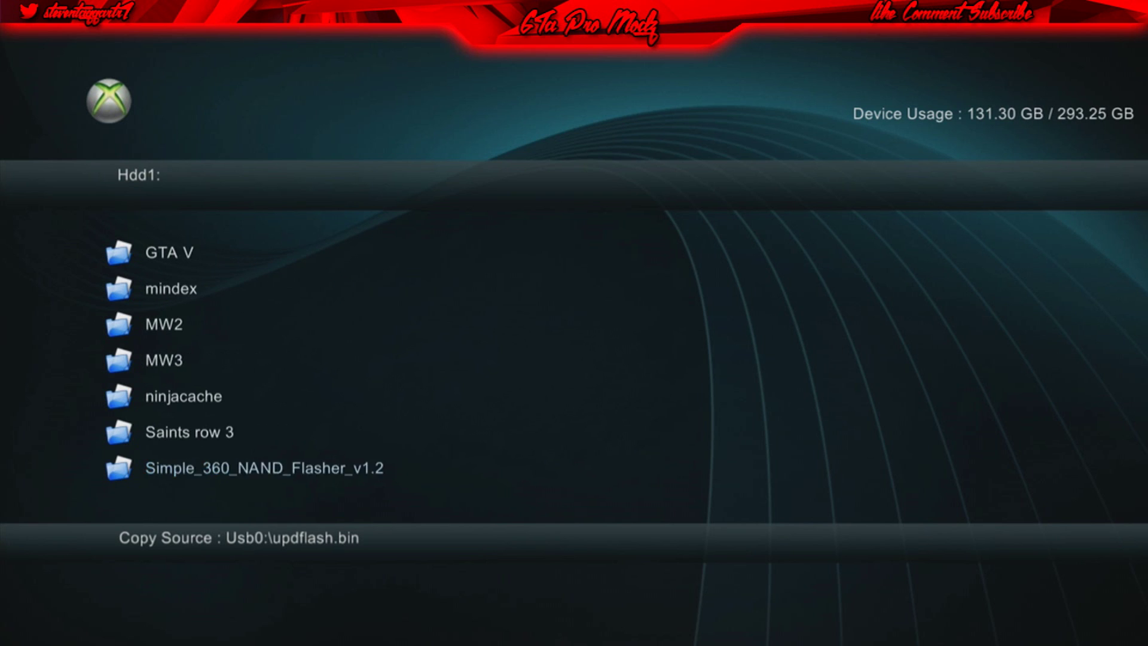
key("Return")
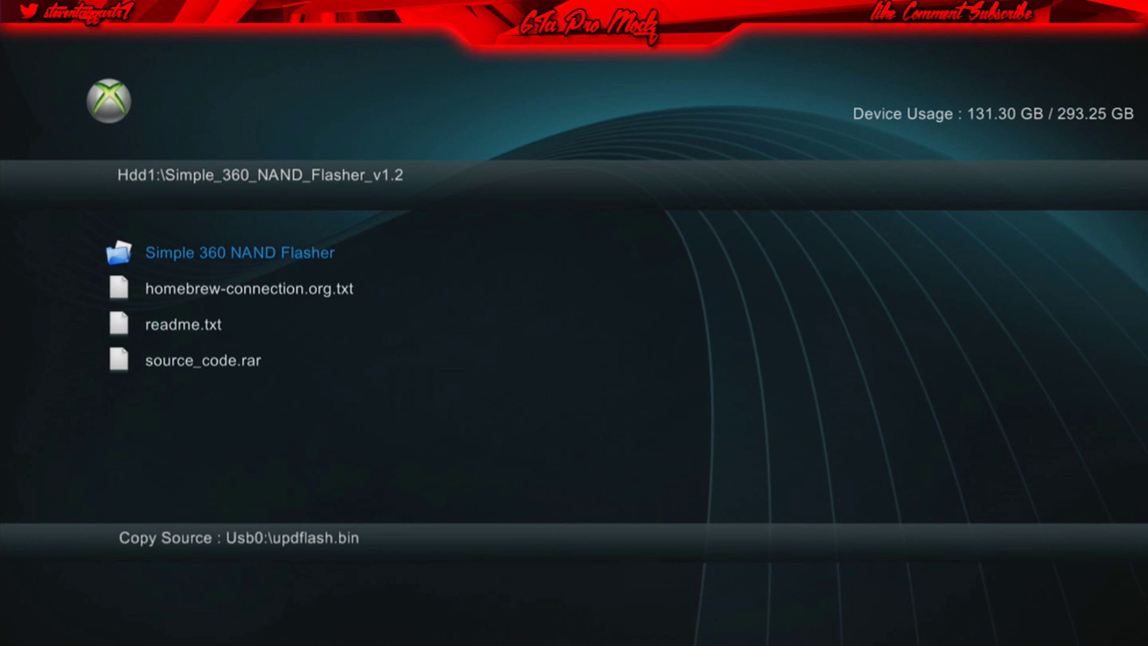
key("Return")
key("y")
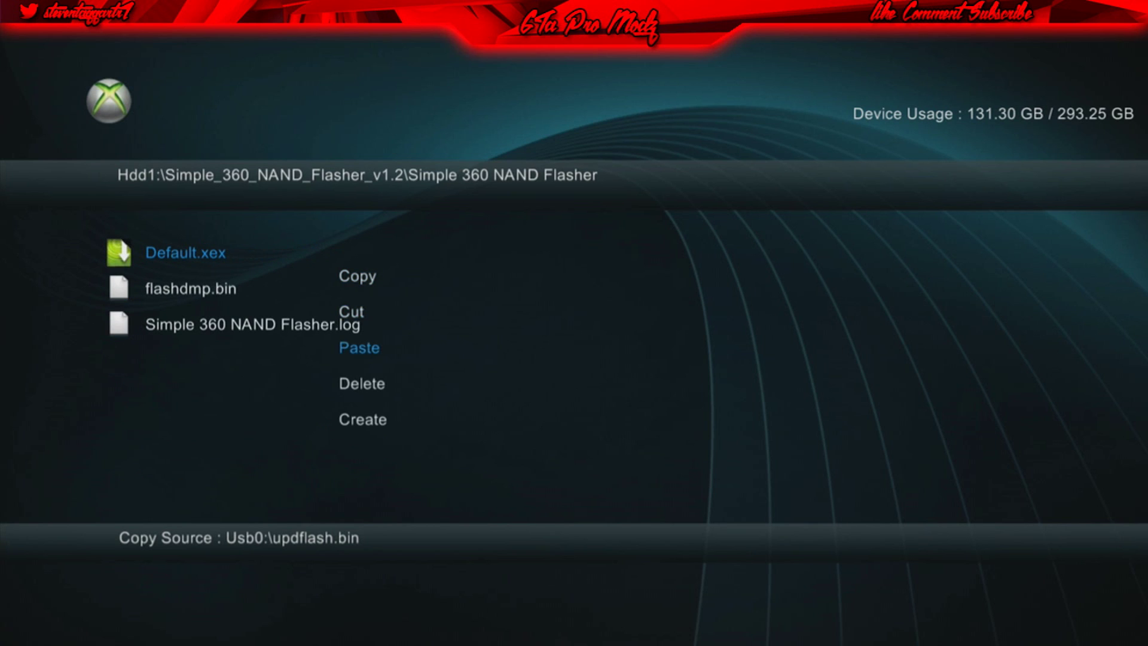
key("Return")
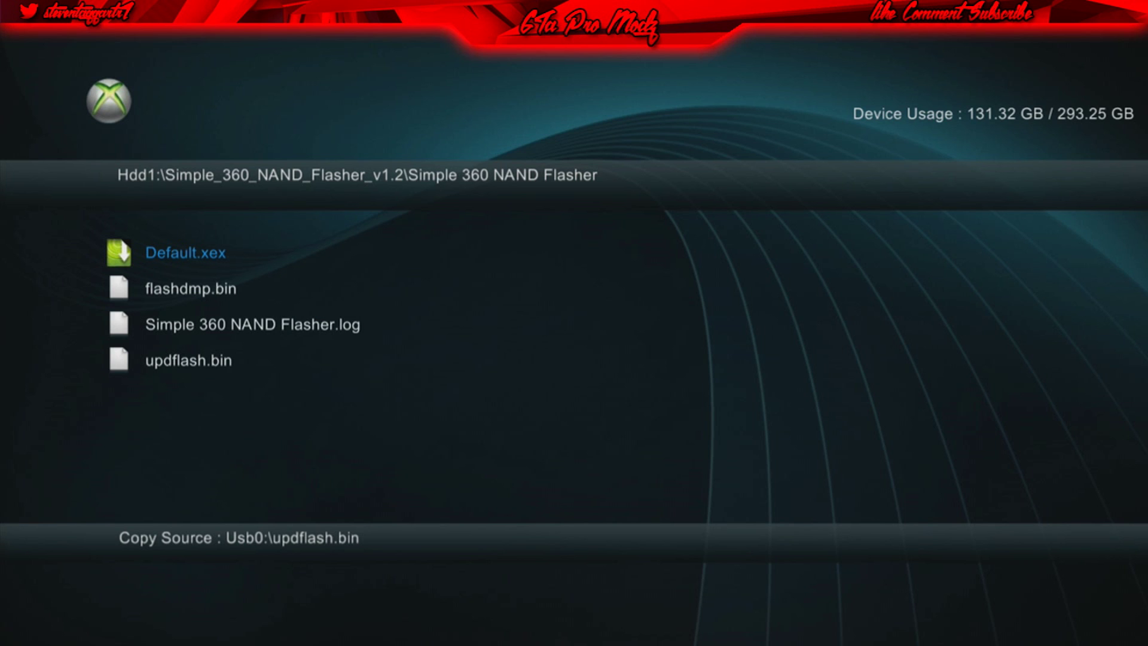
Run Default.xex and start flashing the NAND with Rawflash v4, without the safeflash dump.
key("Return")
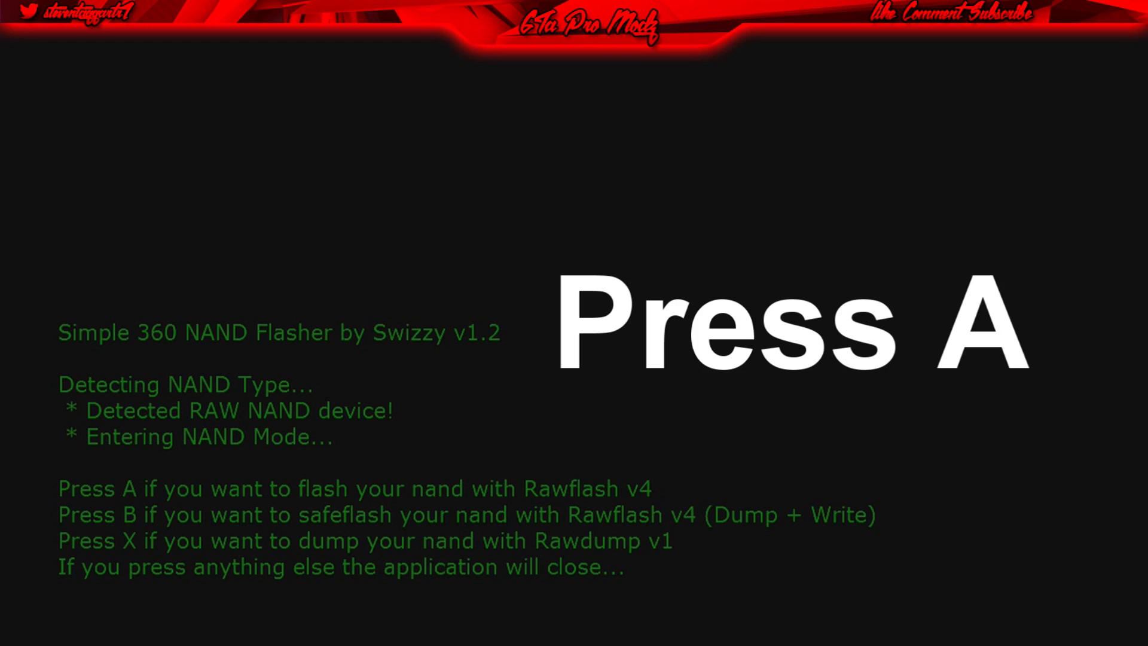
key("a")
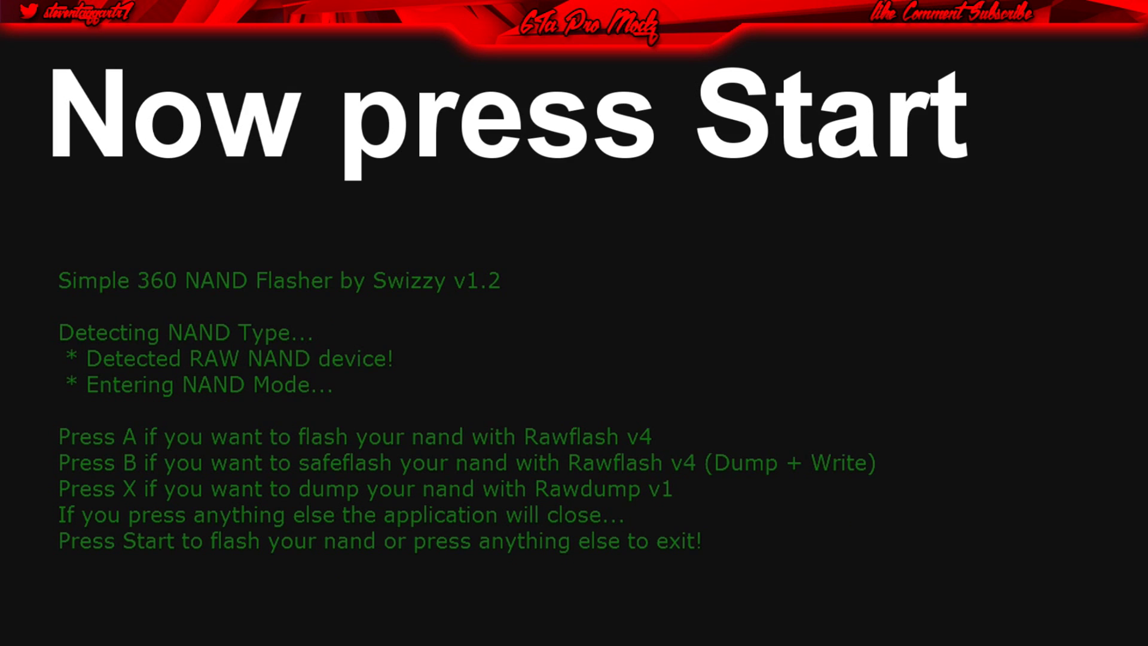
key("Return")
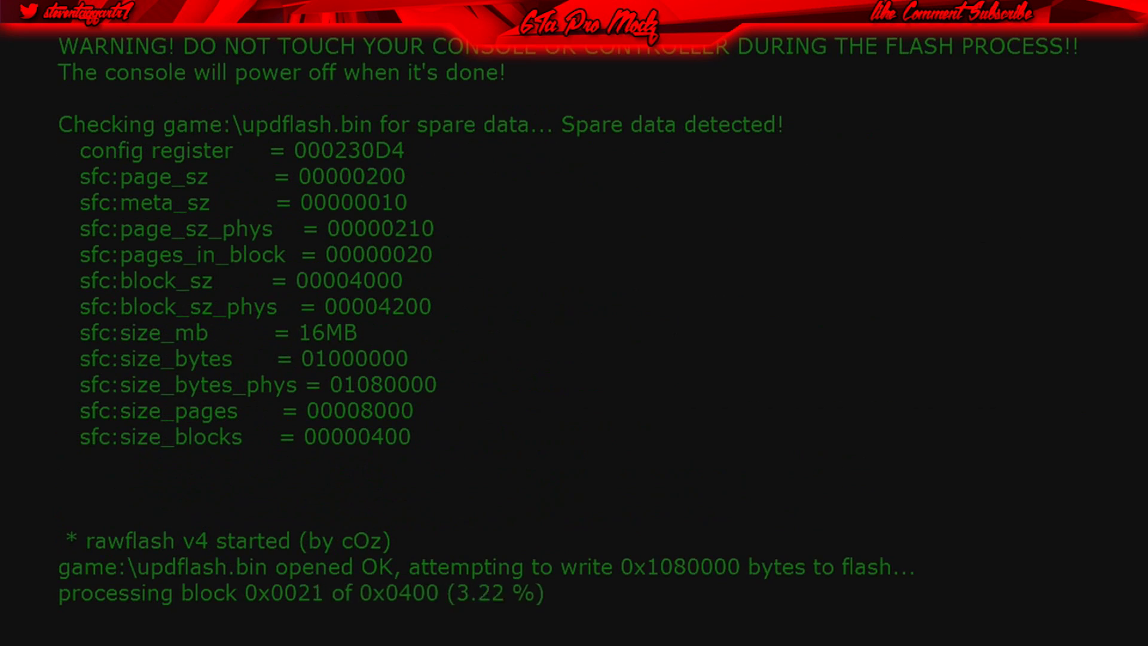